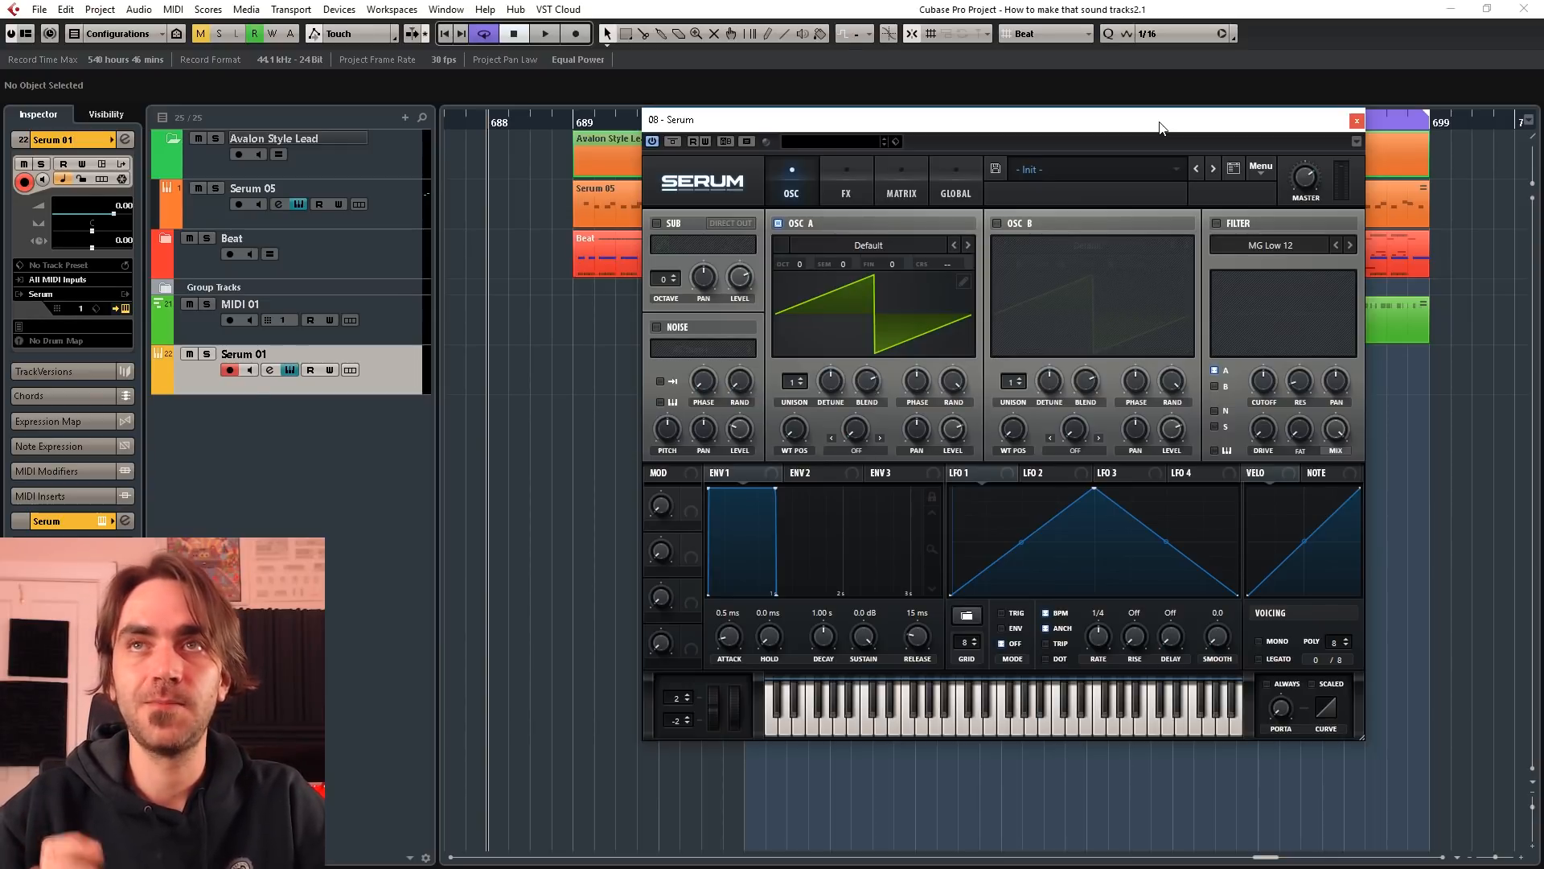
# Step: Shape Env 2 with a 115 ms decay, 0% sustain and a steep, fast-falling decay curve
pyautogui.click(826, 469)
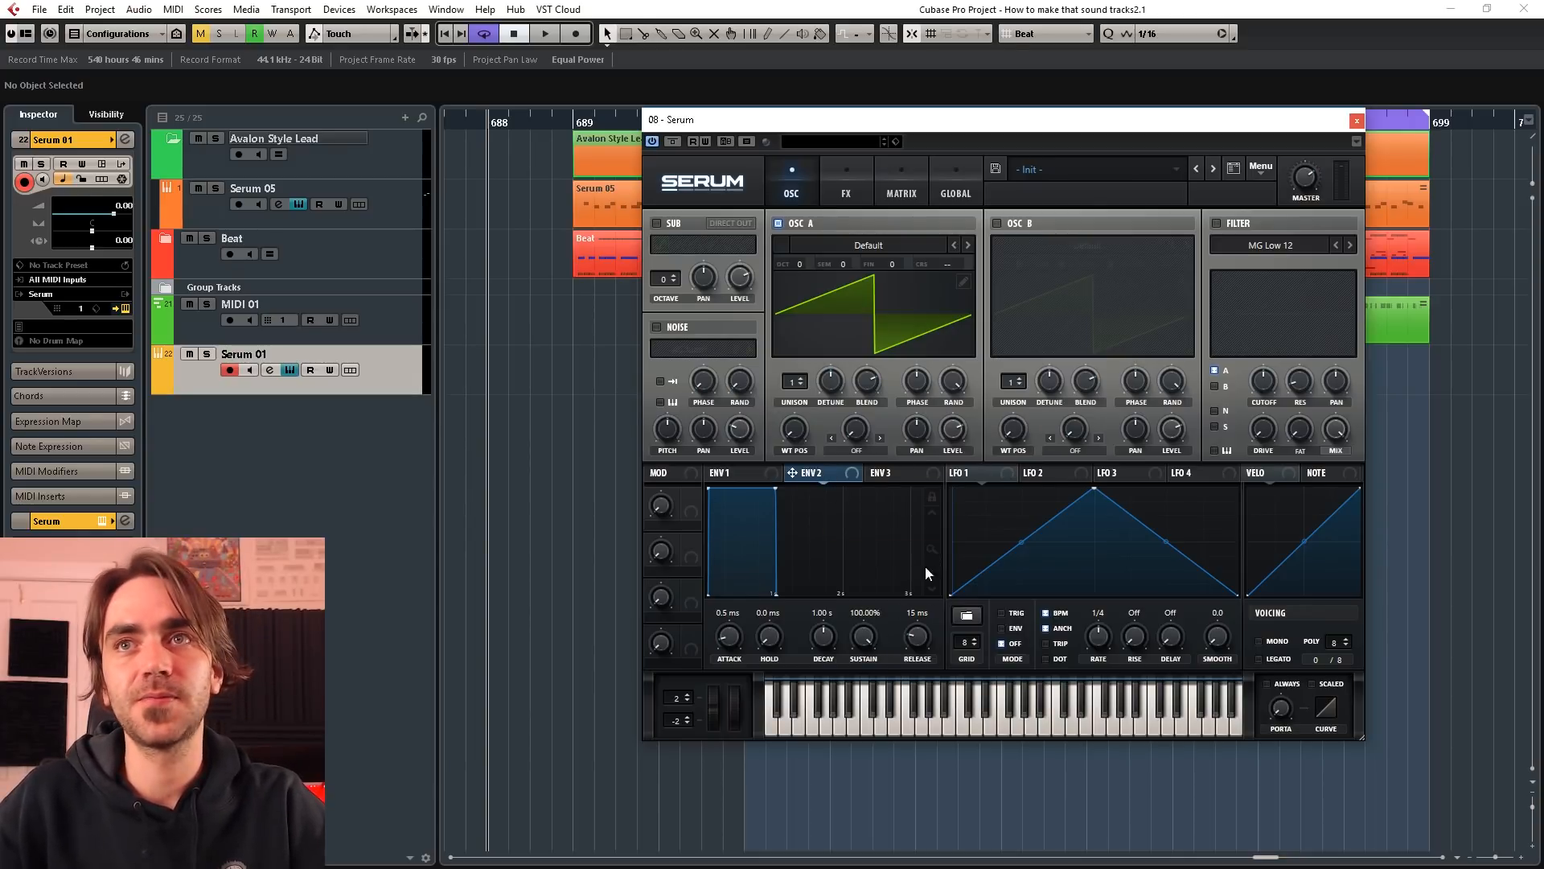
pyautogui.click(933, 498)
pyautogui.moveTo(819, 627)
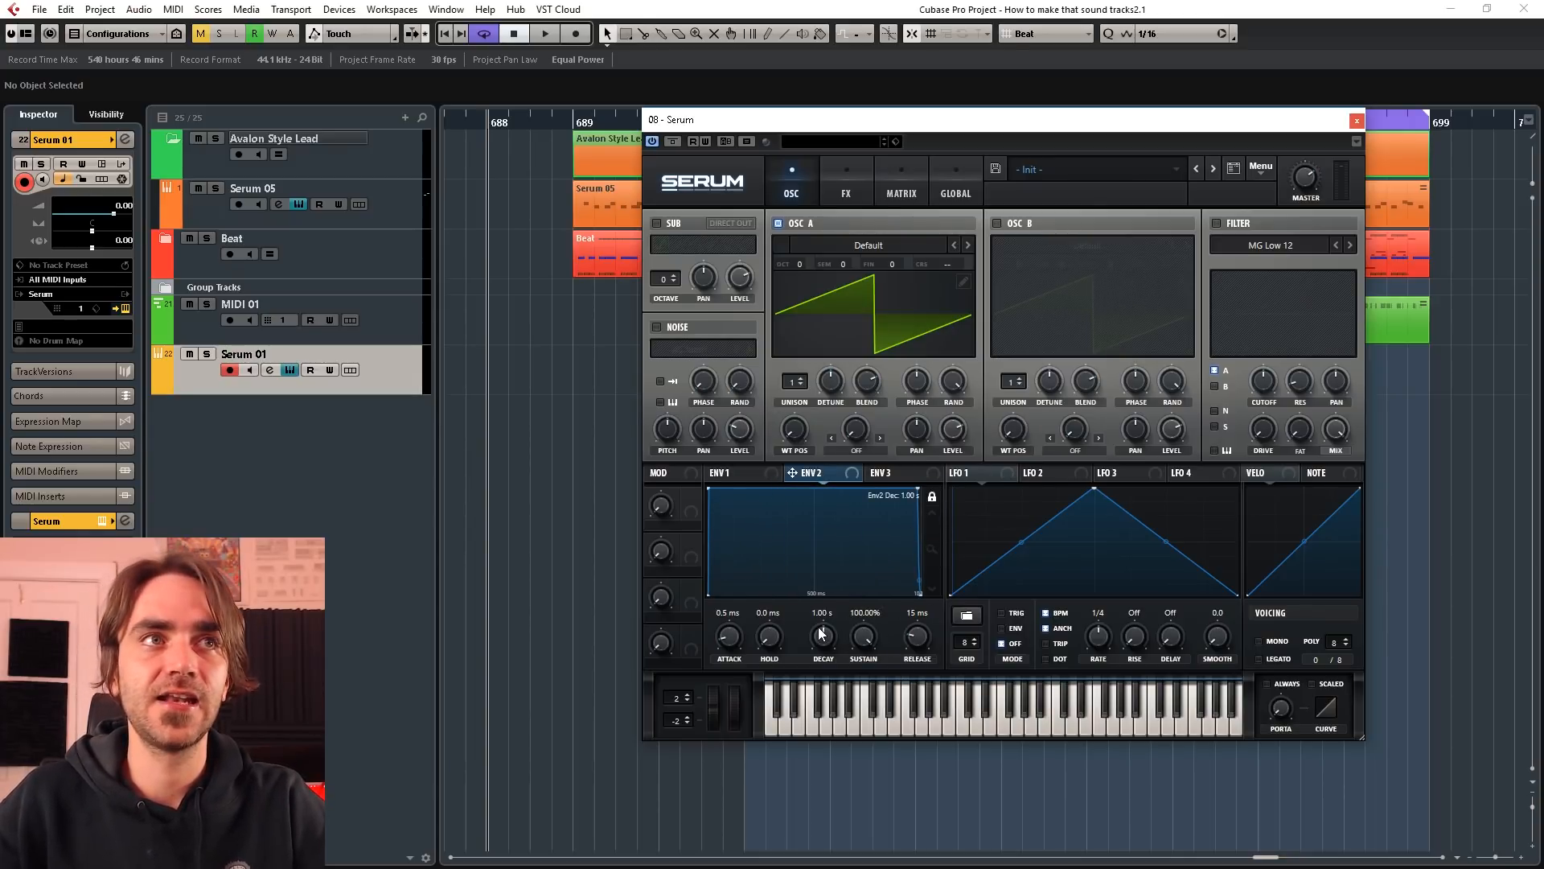
pyautogui.moveTo(821, 633); pyautogui.dragTo(853, 756)
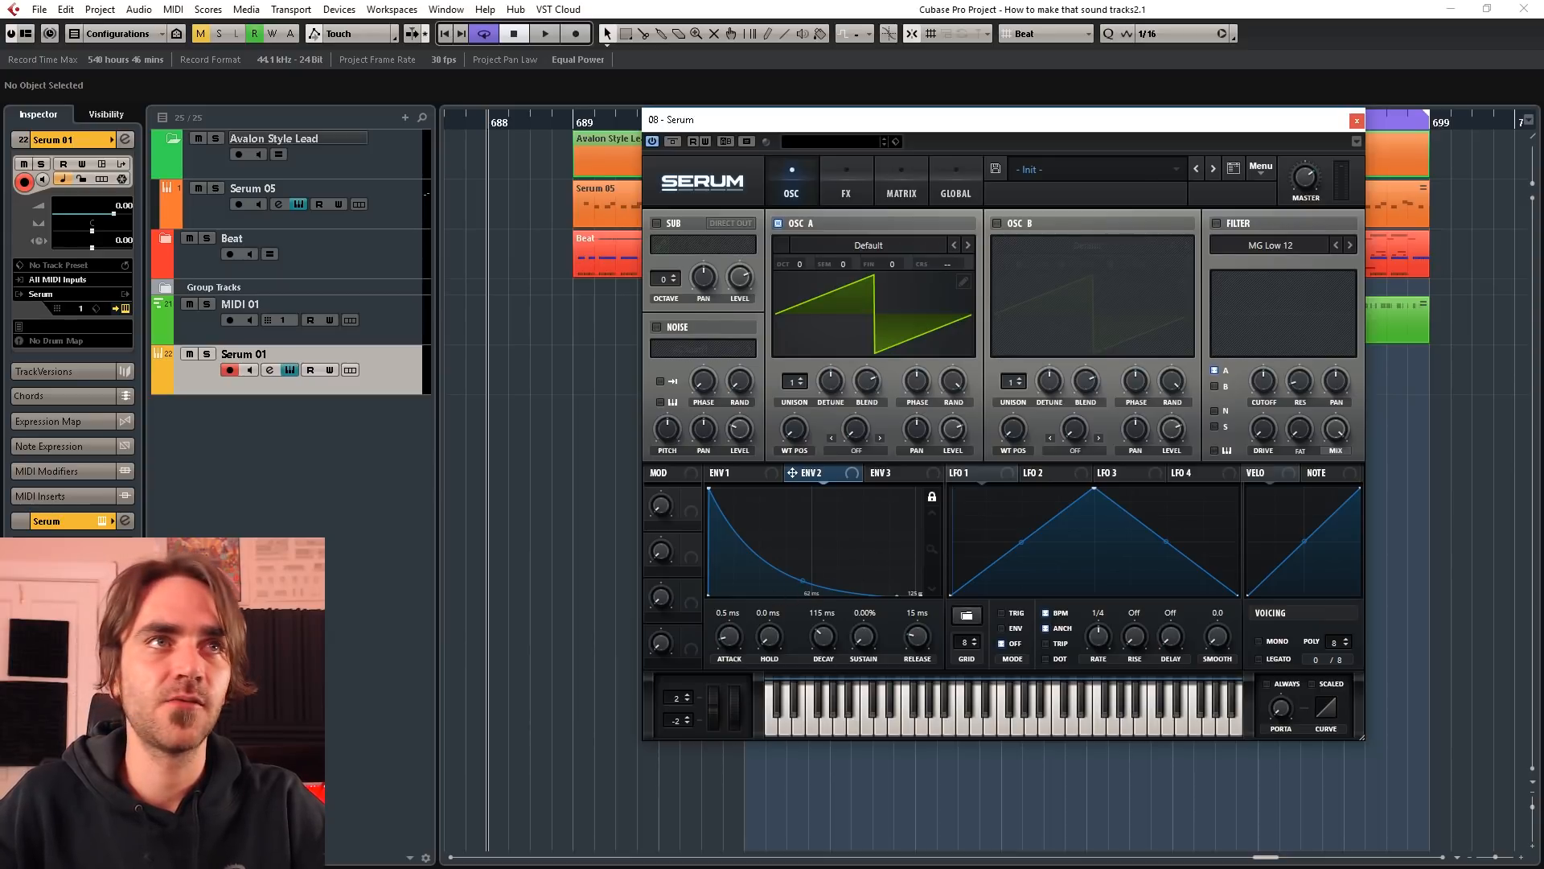
pyautogui.moveTo(810, 583); pyautogui.dragTo(793, 609)
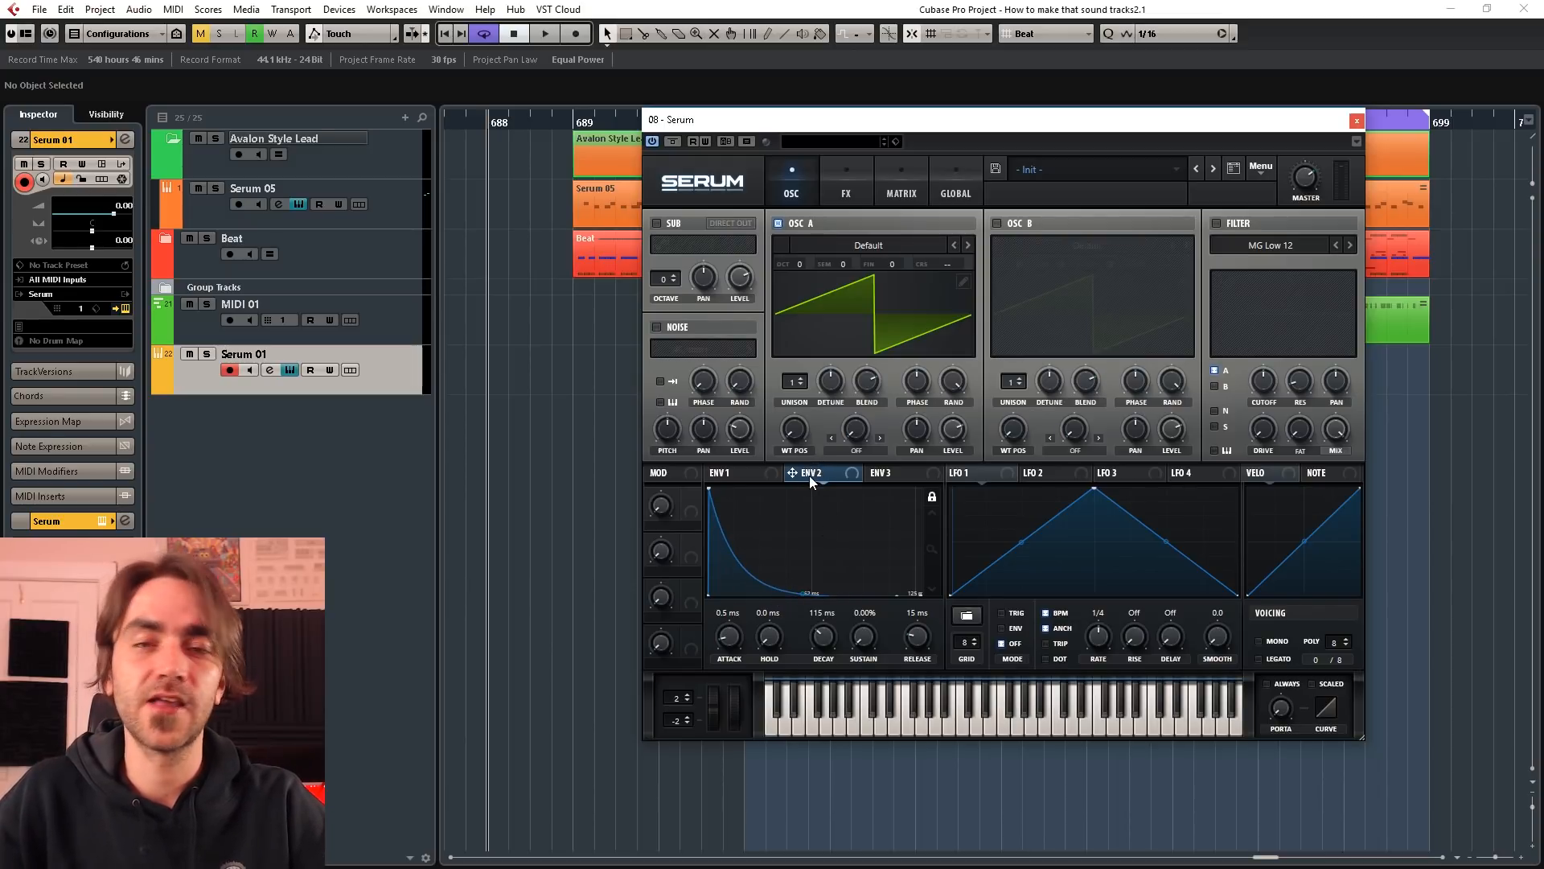
# Step: Assign Env 2 as the modulation source for OSC A's coarse pitch
pyautogui.rightClick(933, 264)
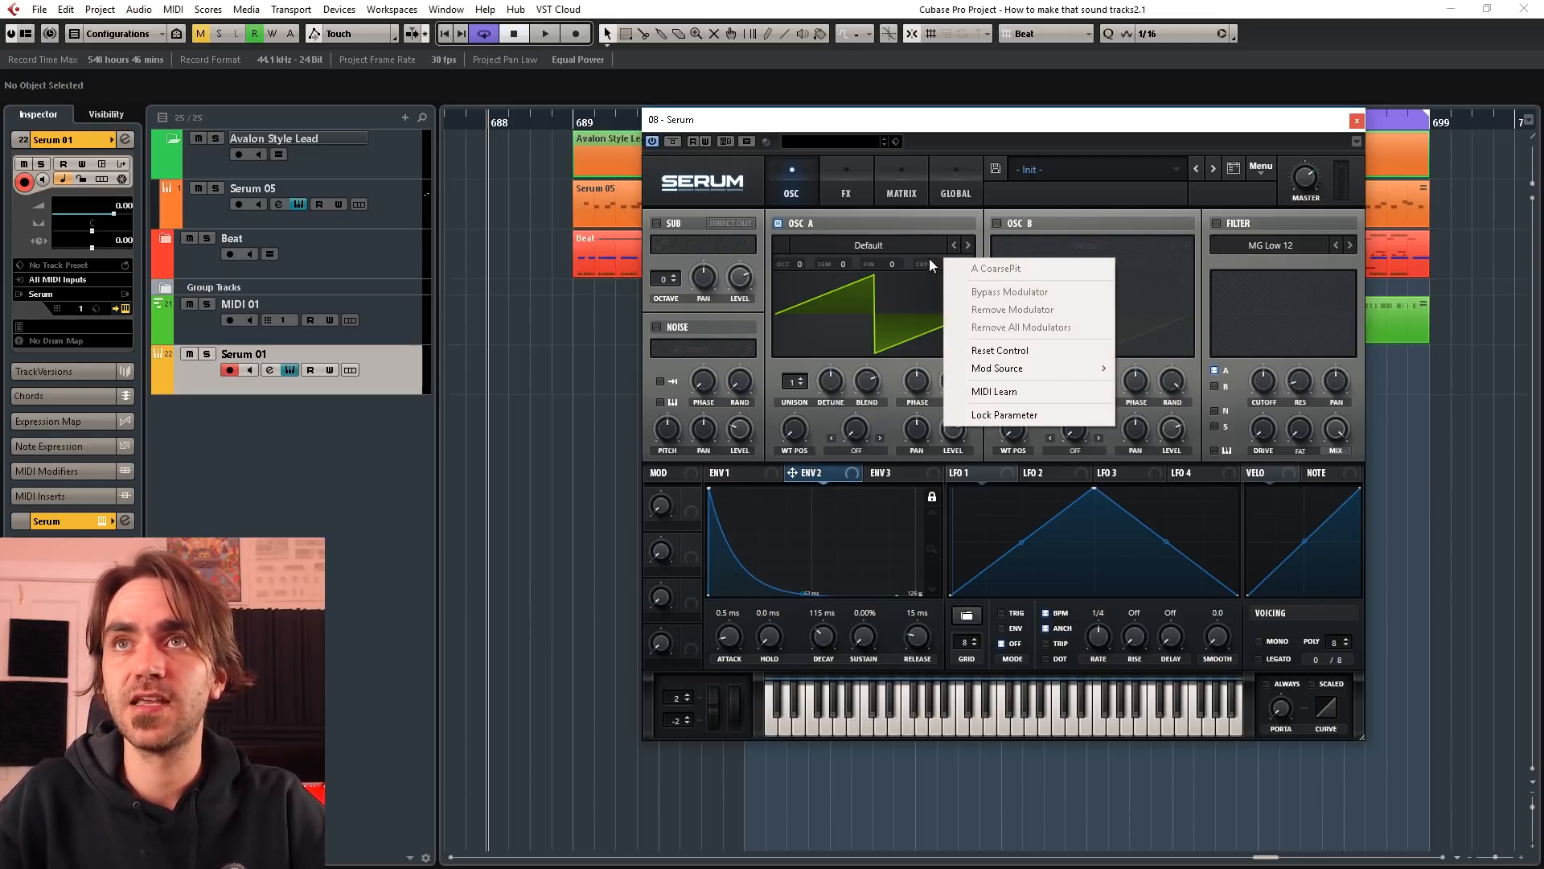
pyautogui.moveTo(1040, 366)
pyautogui.click(1166, 424)
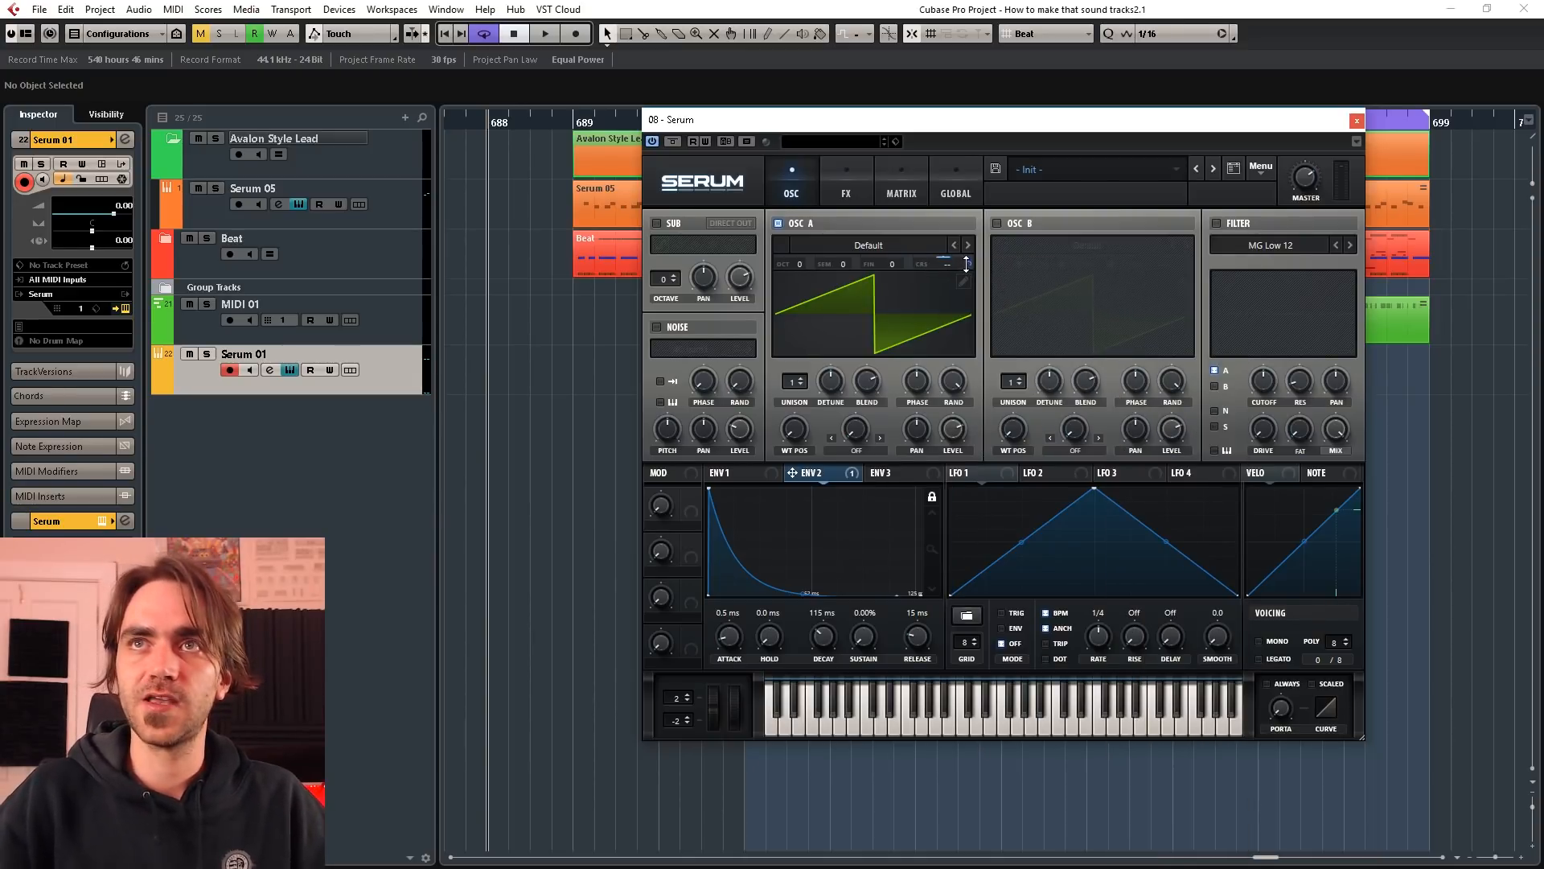
# Step: Set the Env 2 to A CoarsePit modulation to unipolar in the matrix and audition the sound with a few notes
pyautogui.click(901, 190)
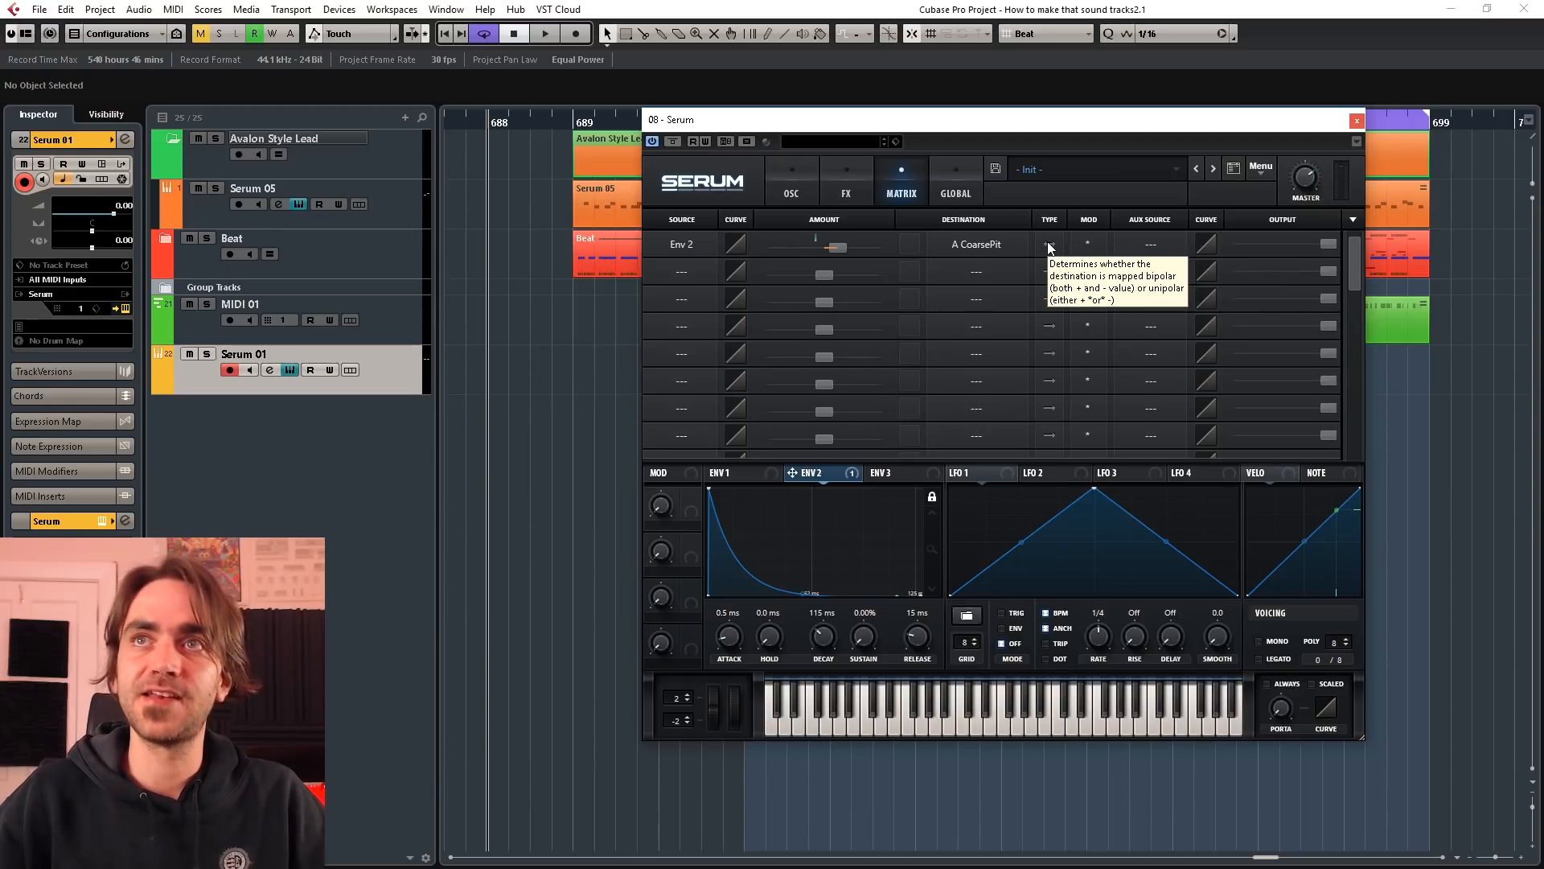
pyautogui.click(1049, 244)
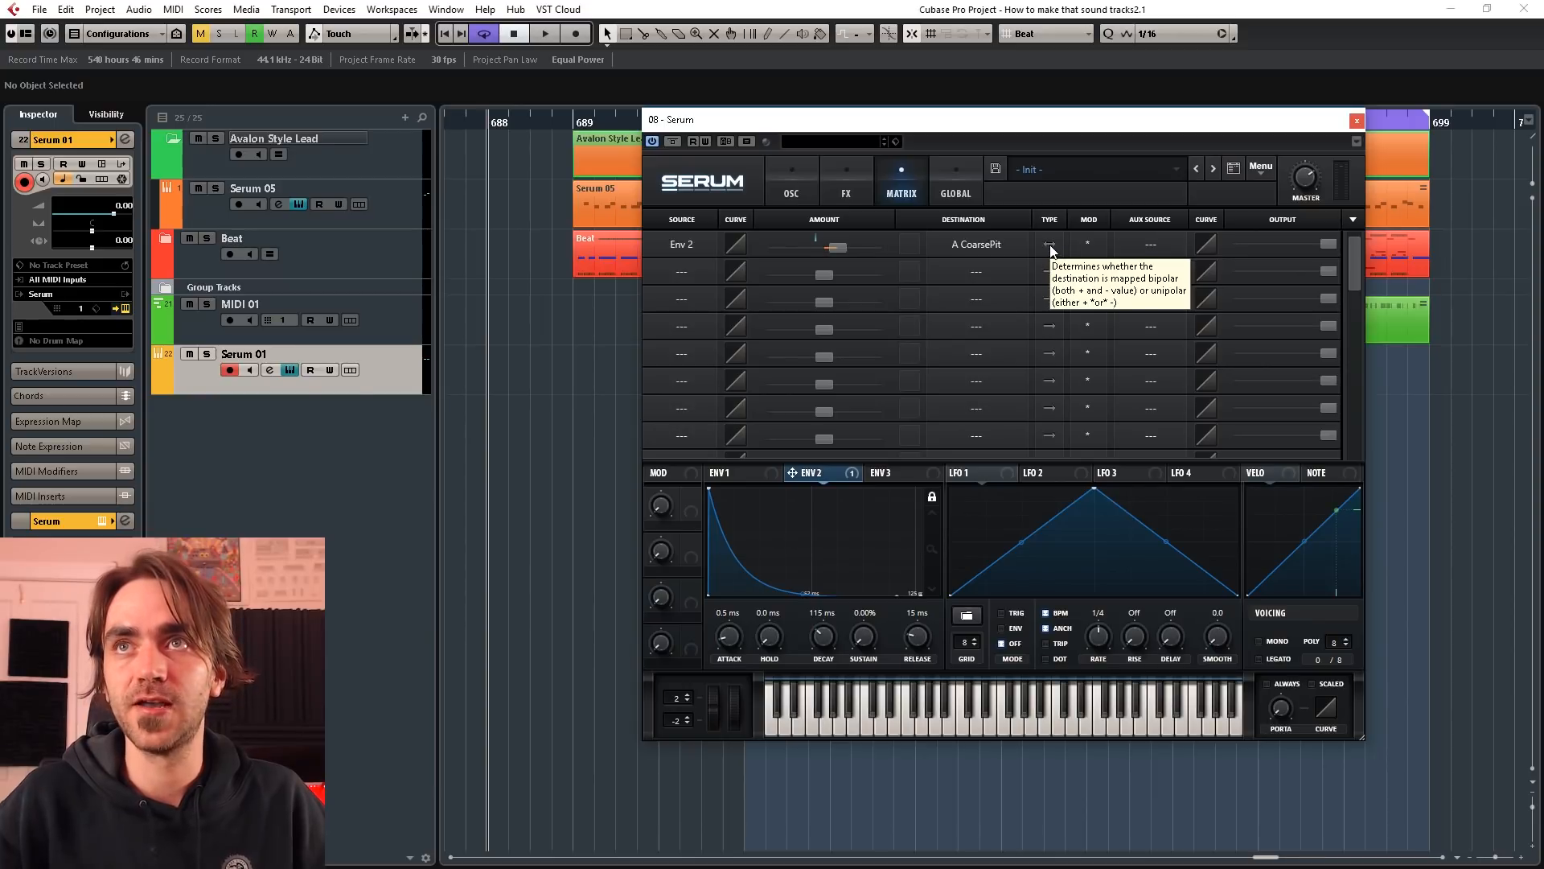
pyautogui.click(1050, 247)
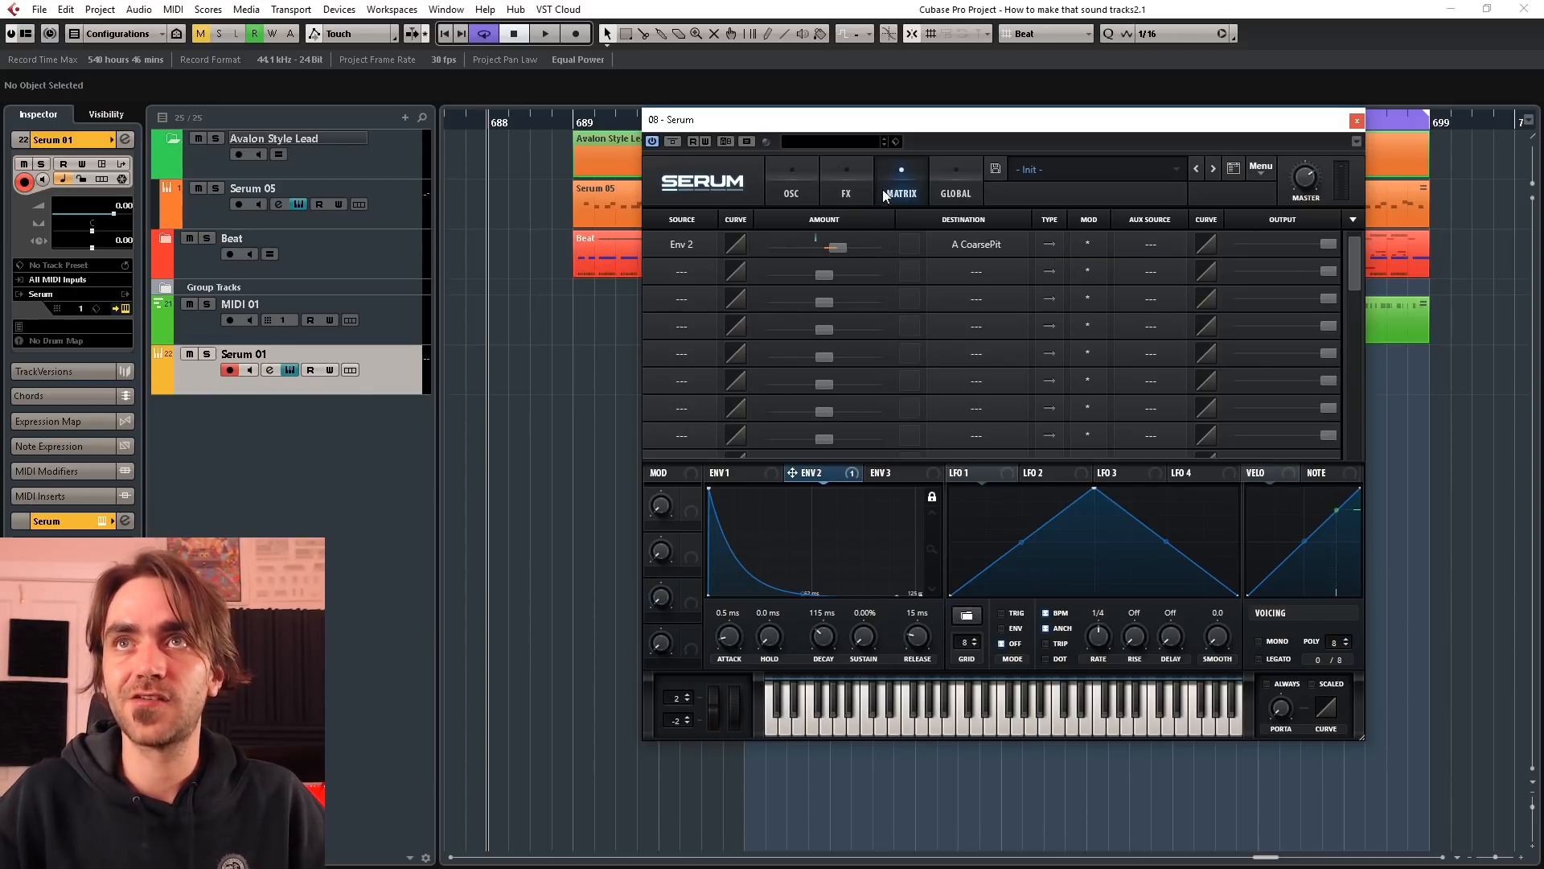
pyautogui.click(791, 195)
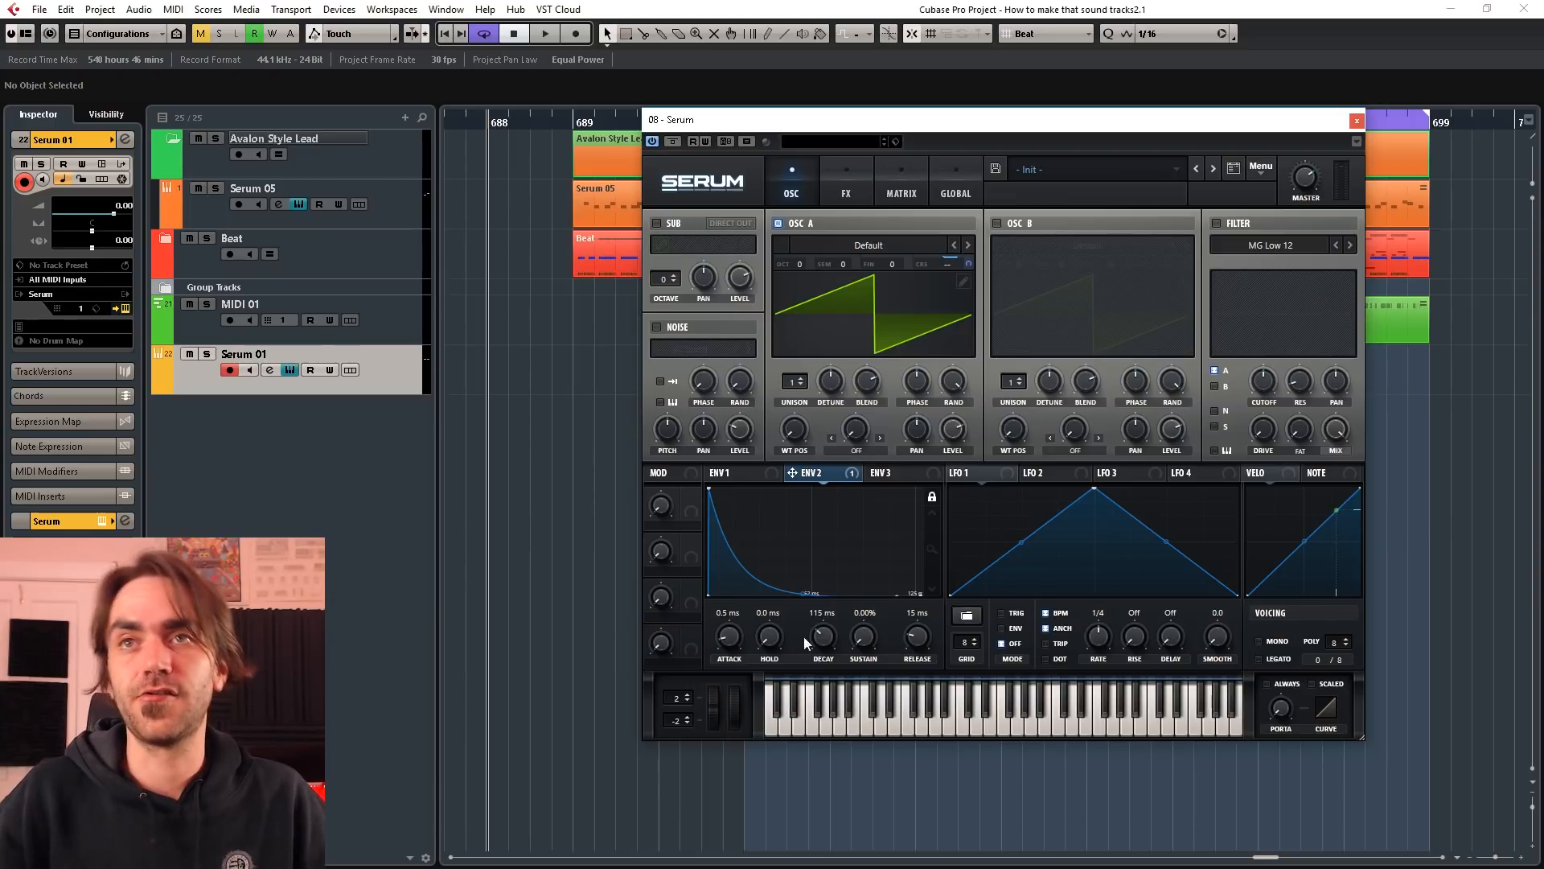
pyautogui.click(799, 716)
pyautogui.click(826, 707)
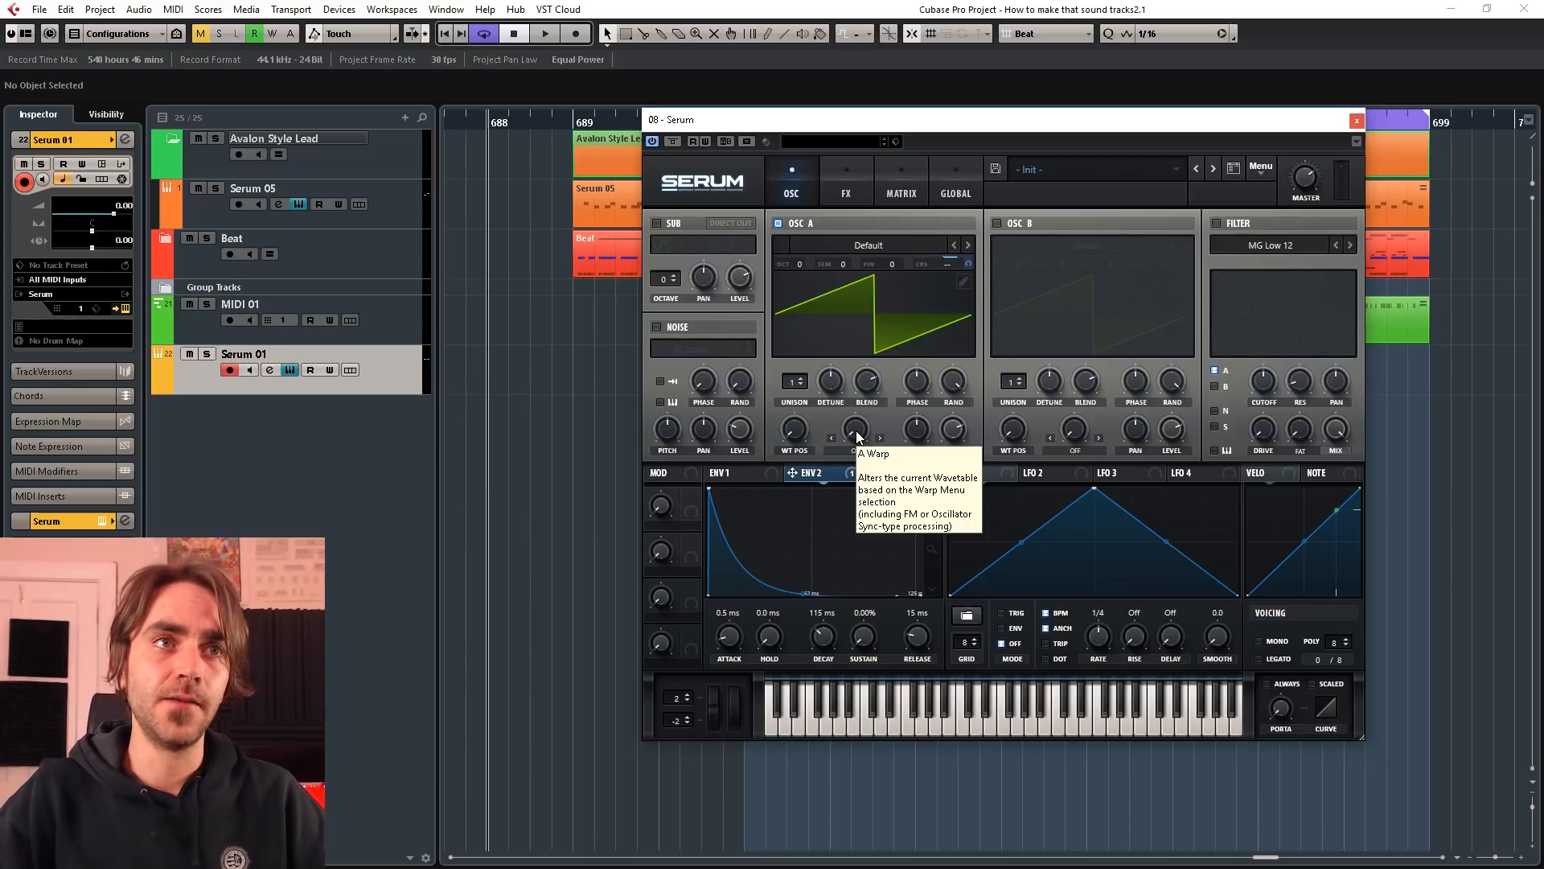
# Step: Copy the Serum 05 part at bar 691 onto the Serum 01 track and open the copy in the Key Editor
pyautogui.moveTo(1051, 122); pyautogui.dragTo(1177, 510)
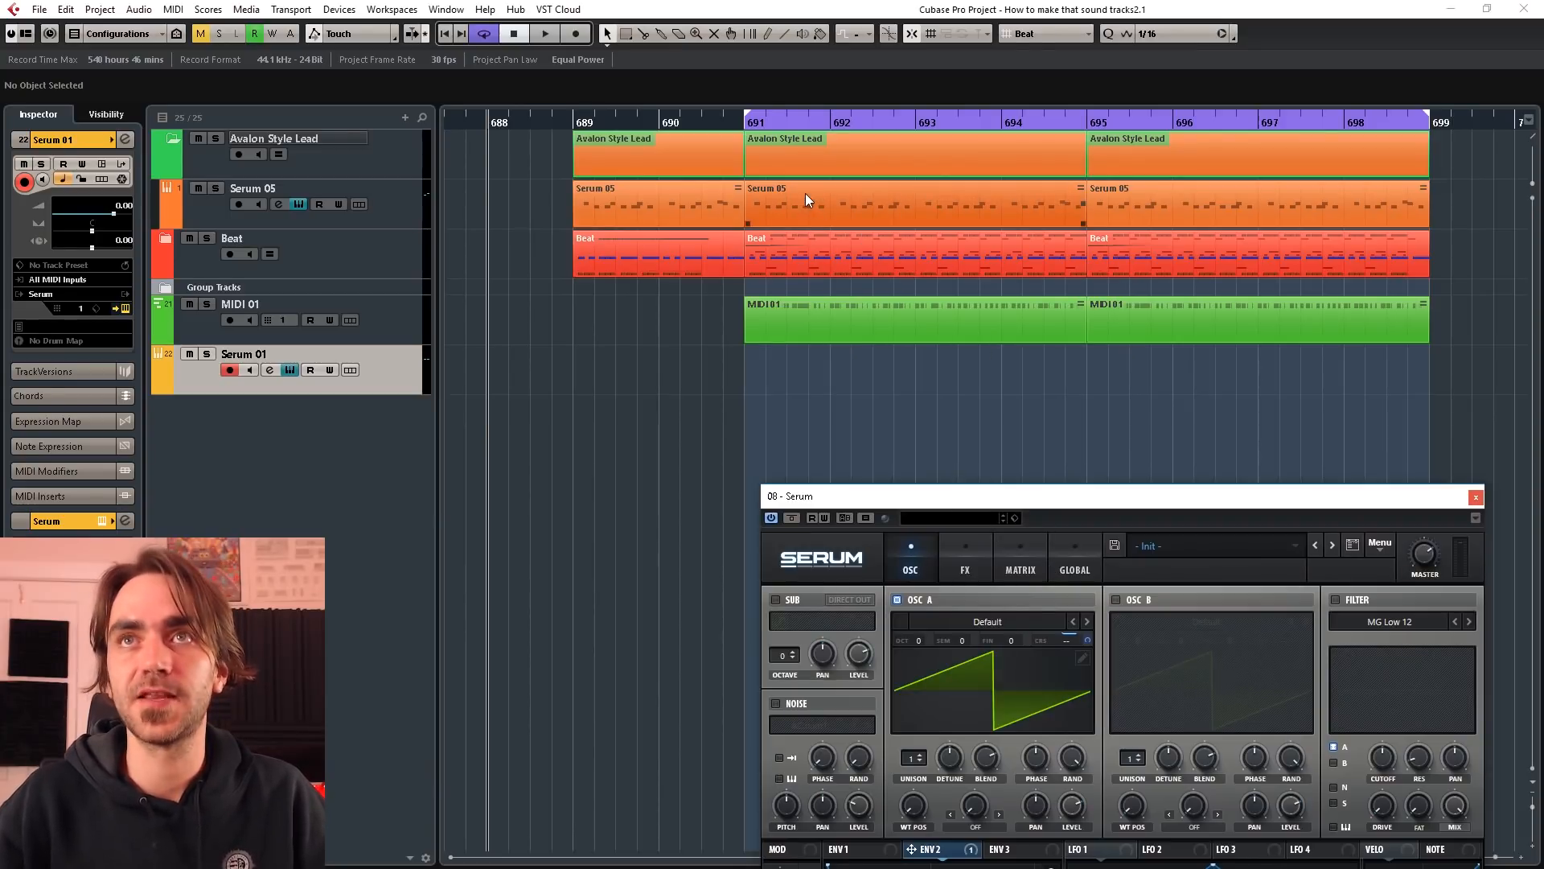
pyautogui.moveTo(803, 192); pyautogui.dragTo(814, 370)
pyautogui.doubleClick(818, 364)
# Step: Examine the bass note pattern across bars 691 to 695 in the Key Editor, and return to the project arrangement
pyautogui.press('1')
pyautogui.scroll(2, 749, 288)
pyautogui.scroll(2, 743, 285)
pyautogui.scroll(-2, 740, 283)
pyautogui.scroll(1, 738, 286)
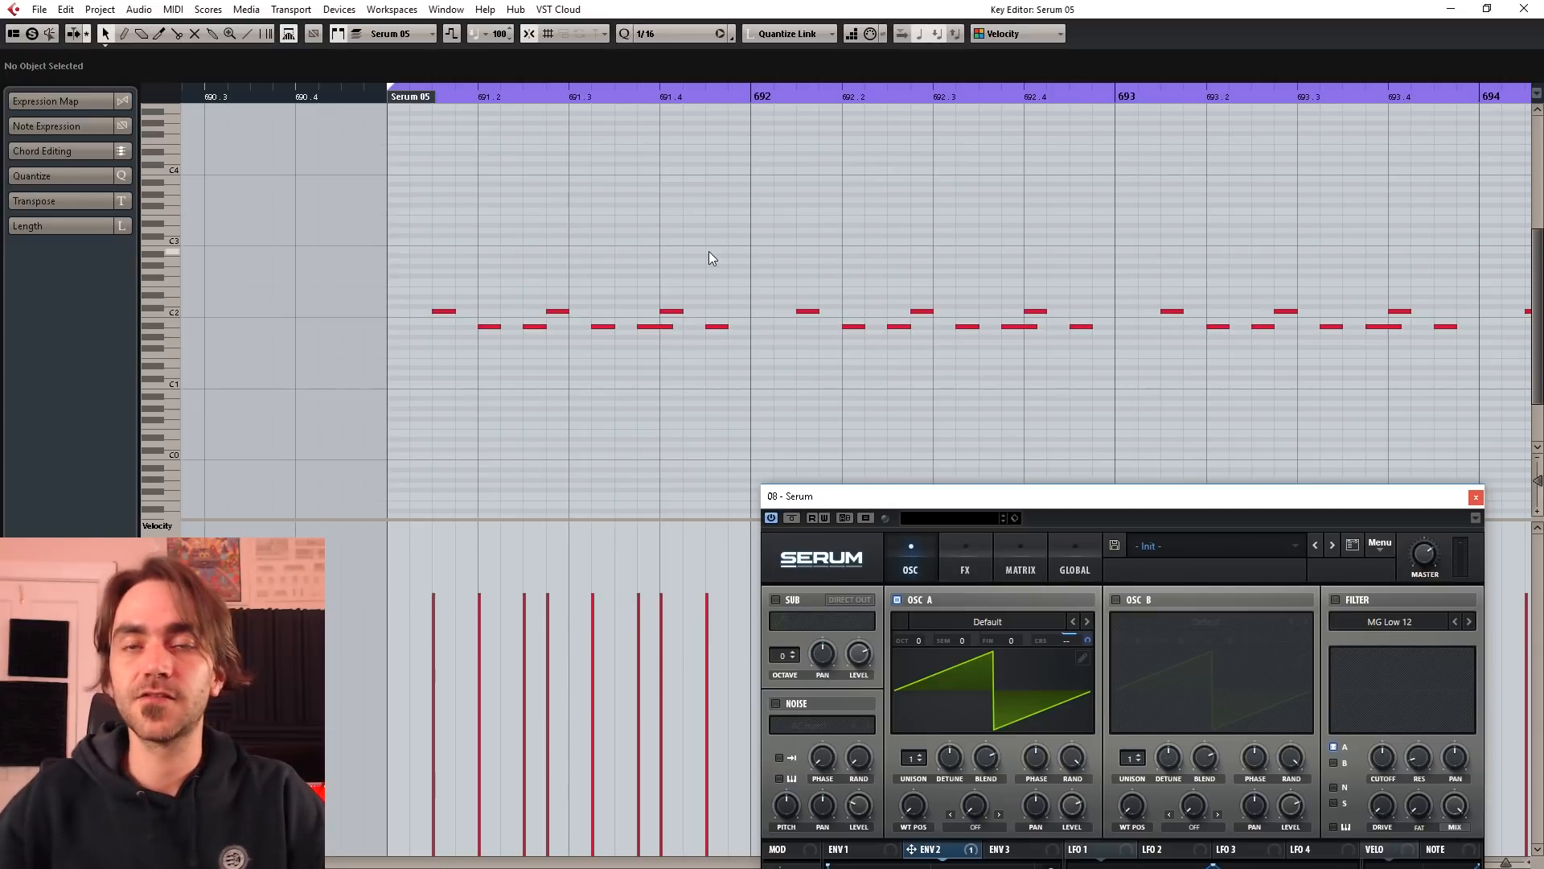
pyautogui.scroll(-1, 709, 257)
pyautogui.hscroll(3, 927, 324)
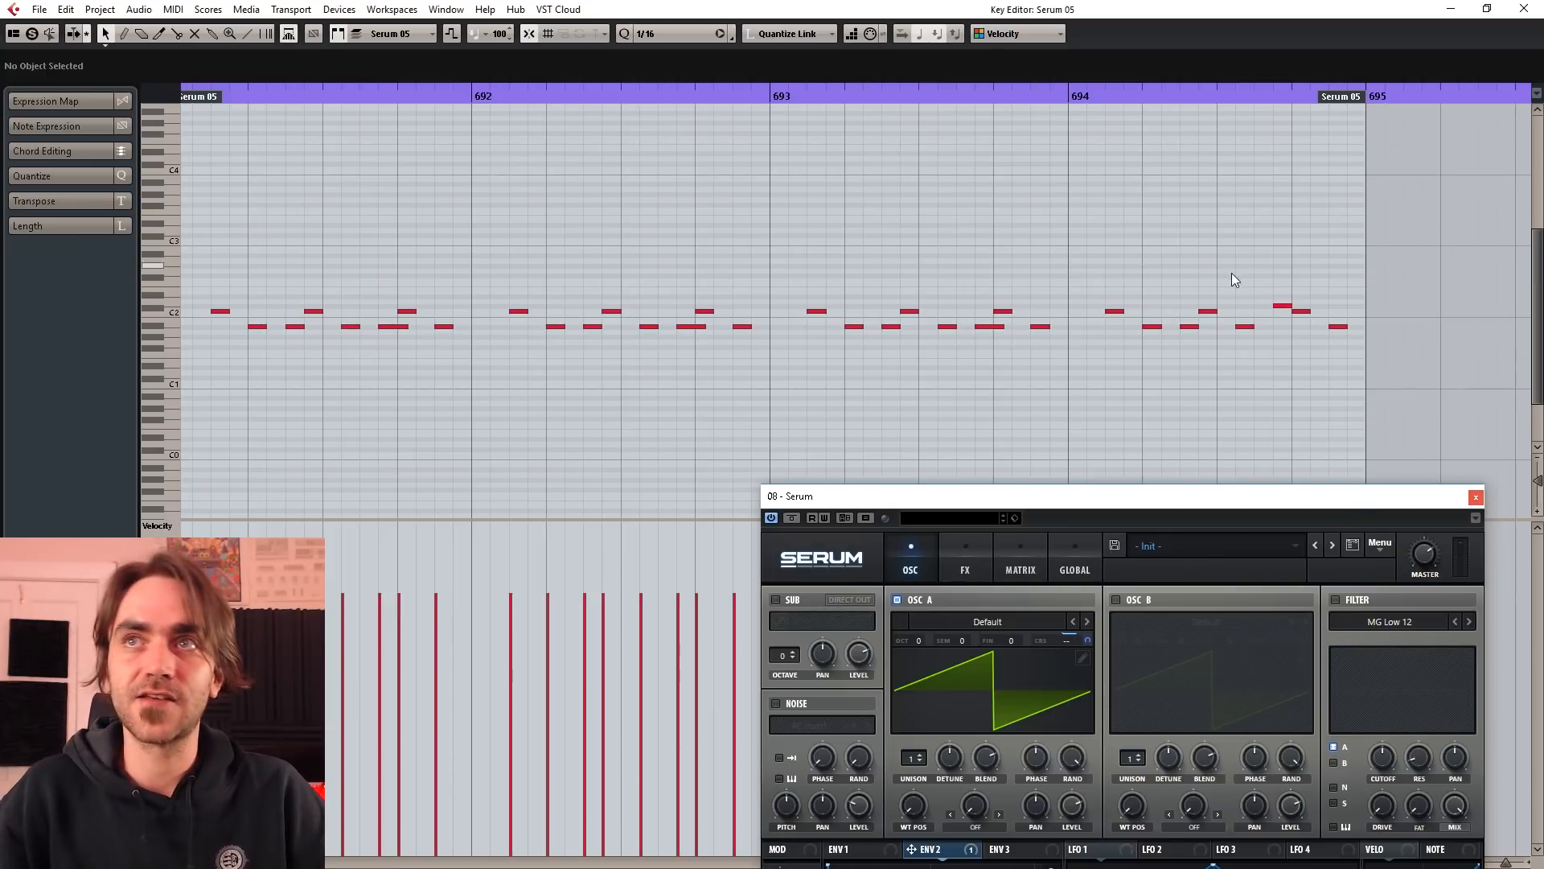
pyautogui.hscroll(-3, 1232, 272)
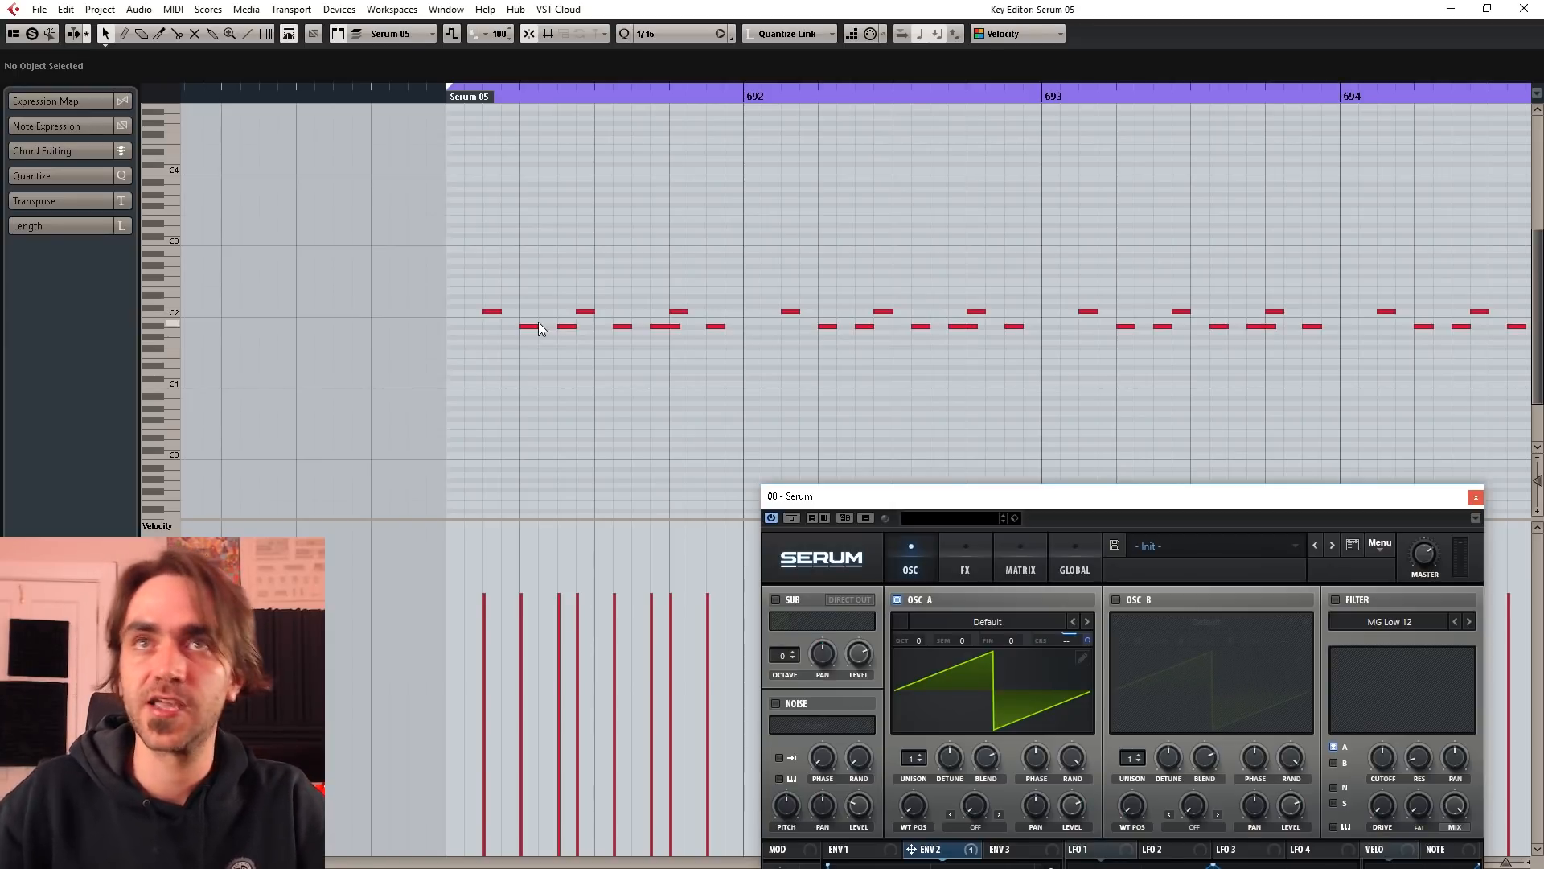
pyautogui.press('h')
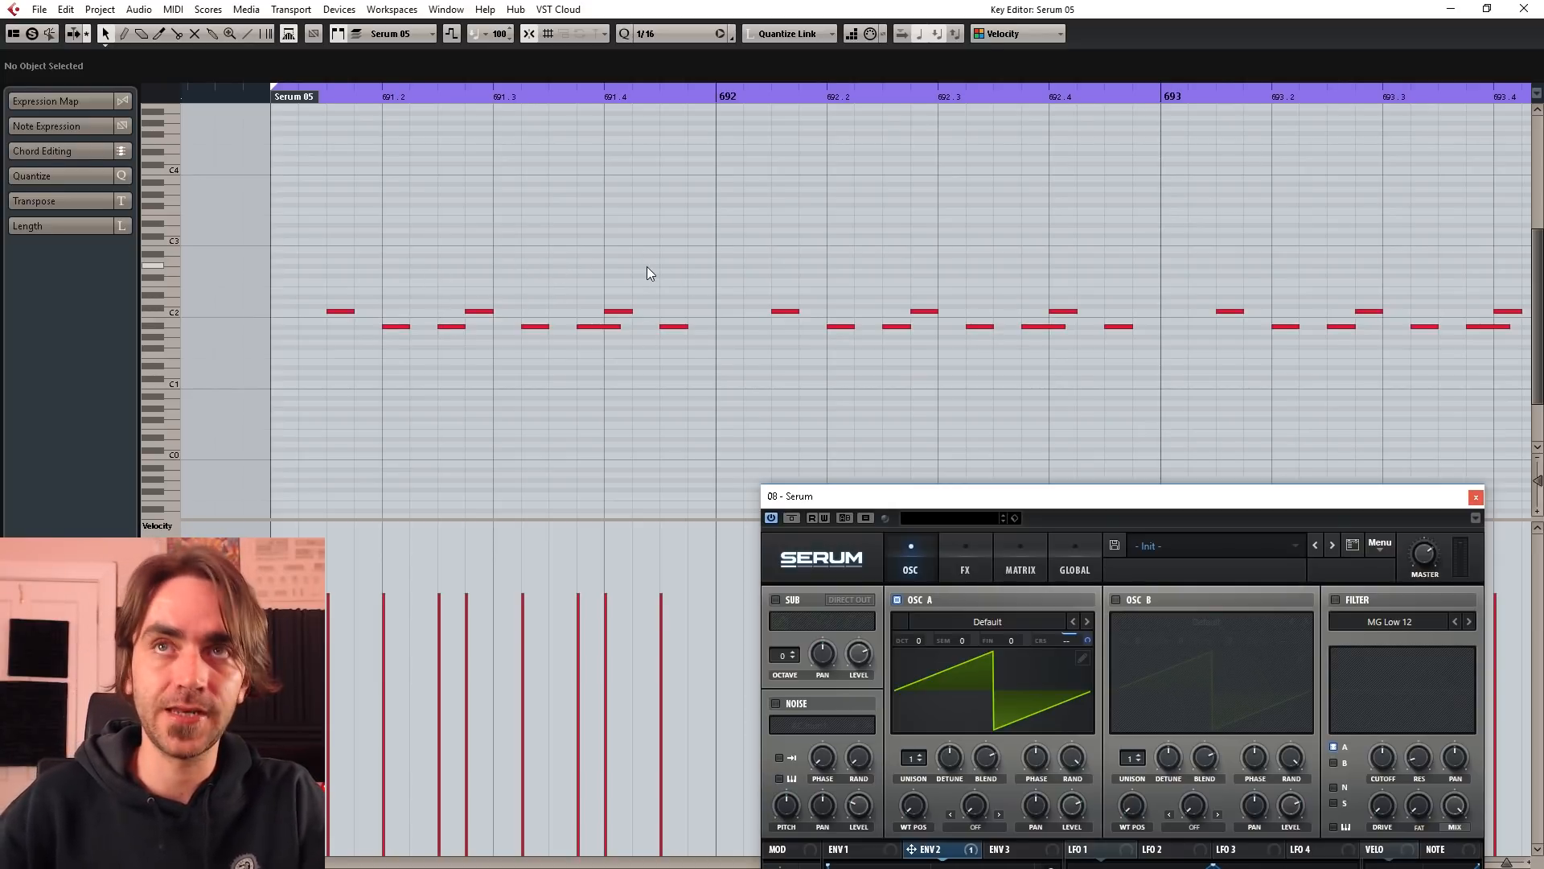
pyautogui.hscroll(10, 680, 261)
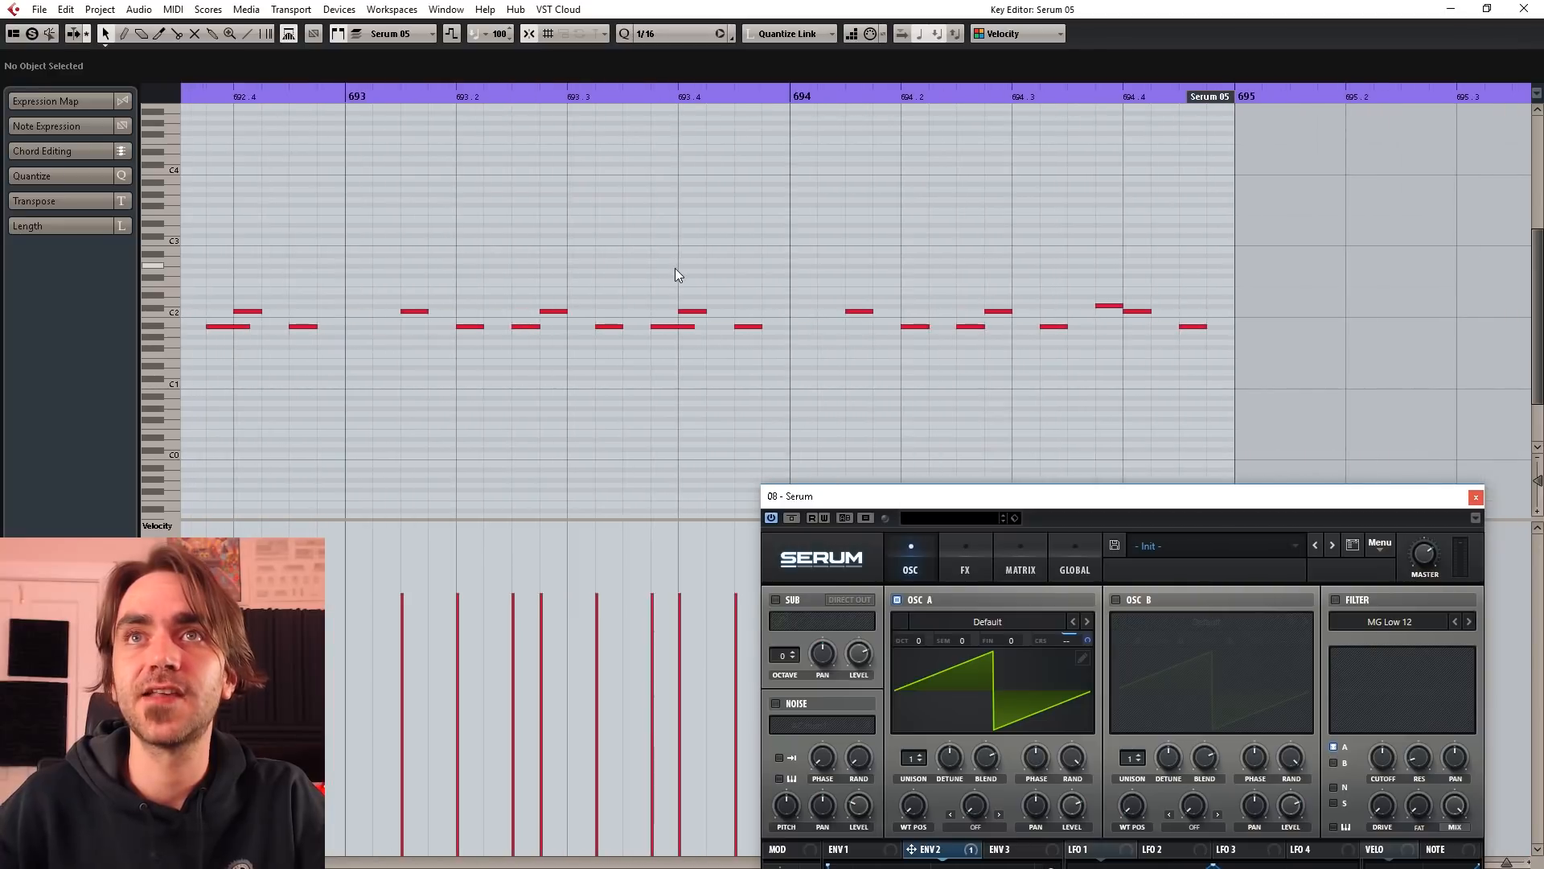
pyautogui.moveTo(422, 241); pyautogui.dragTo(822, 370)
pyautogui.click(571, 167)
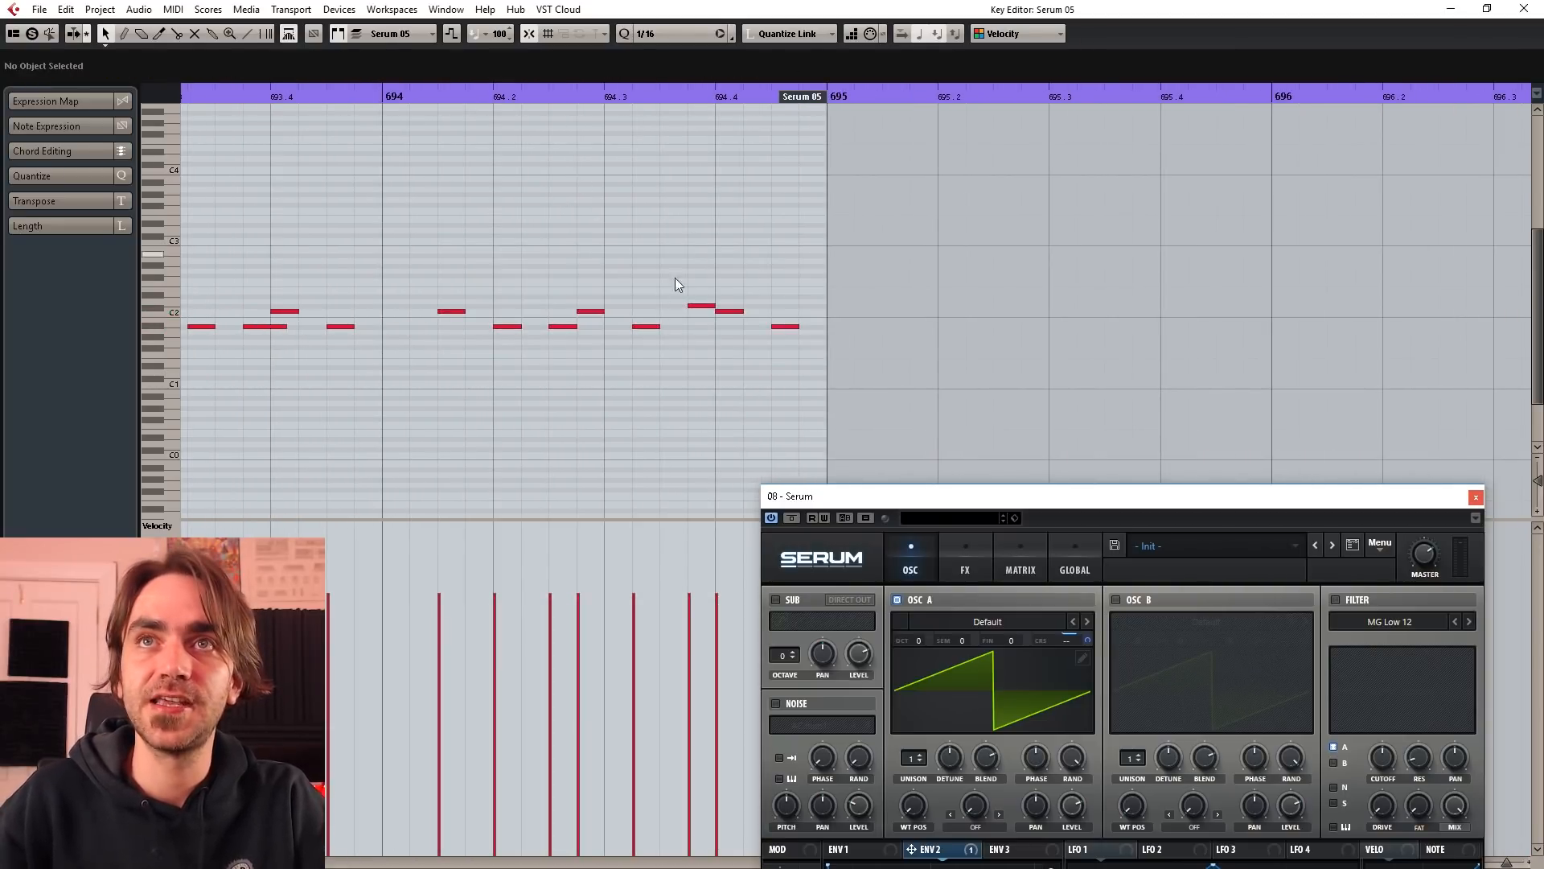
pyautogui.press('g')
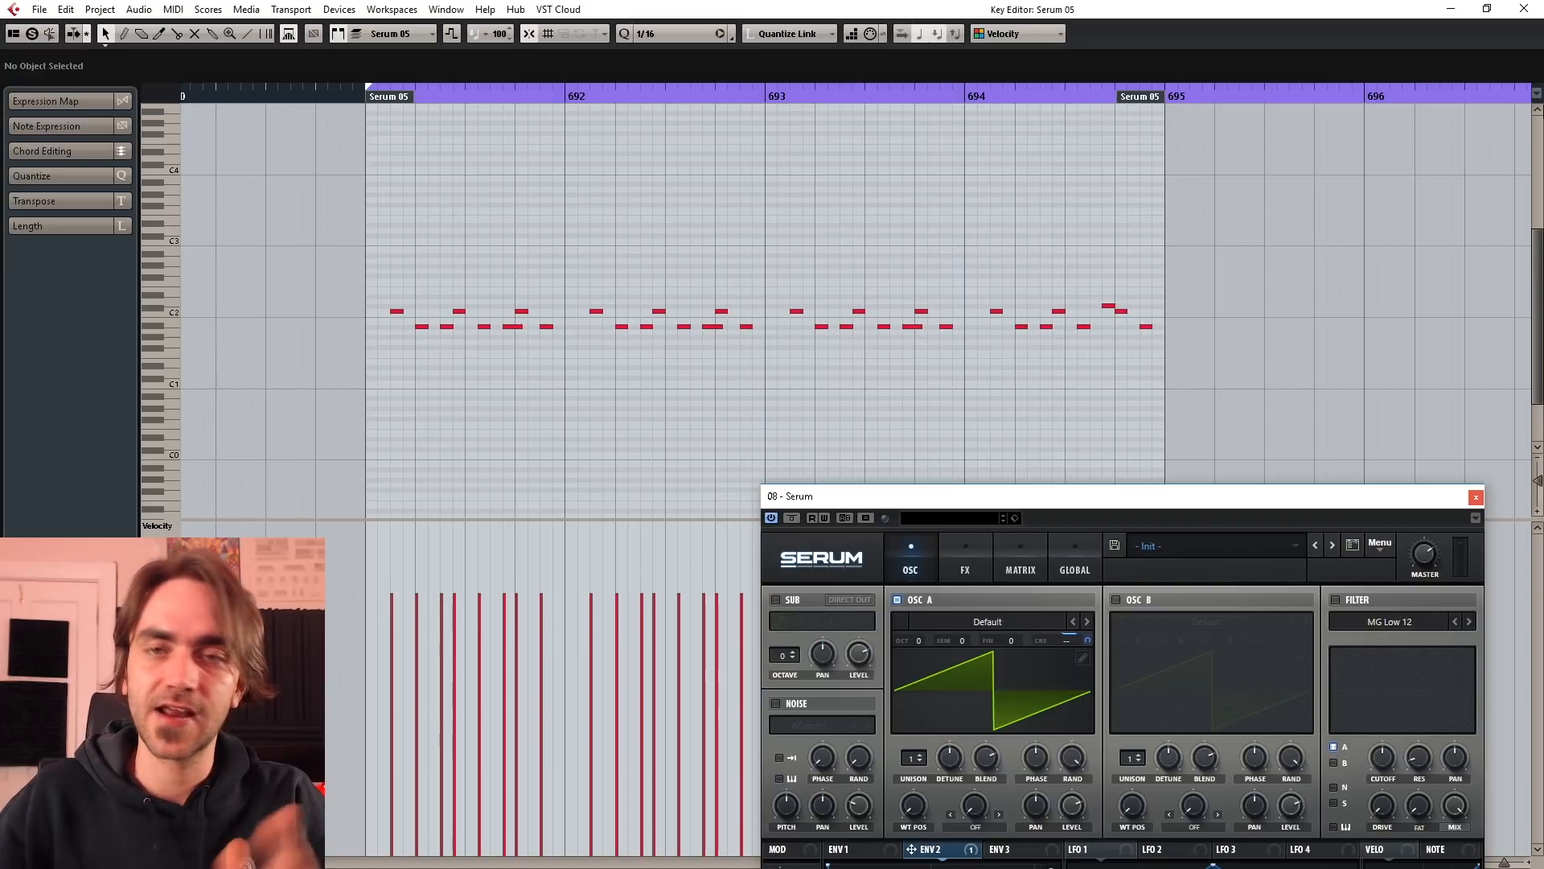
pyautogui.click(1524, 9)
pyautogui.click(771, 426)
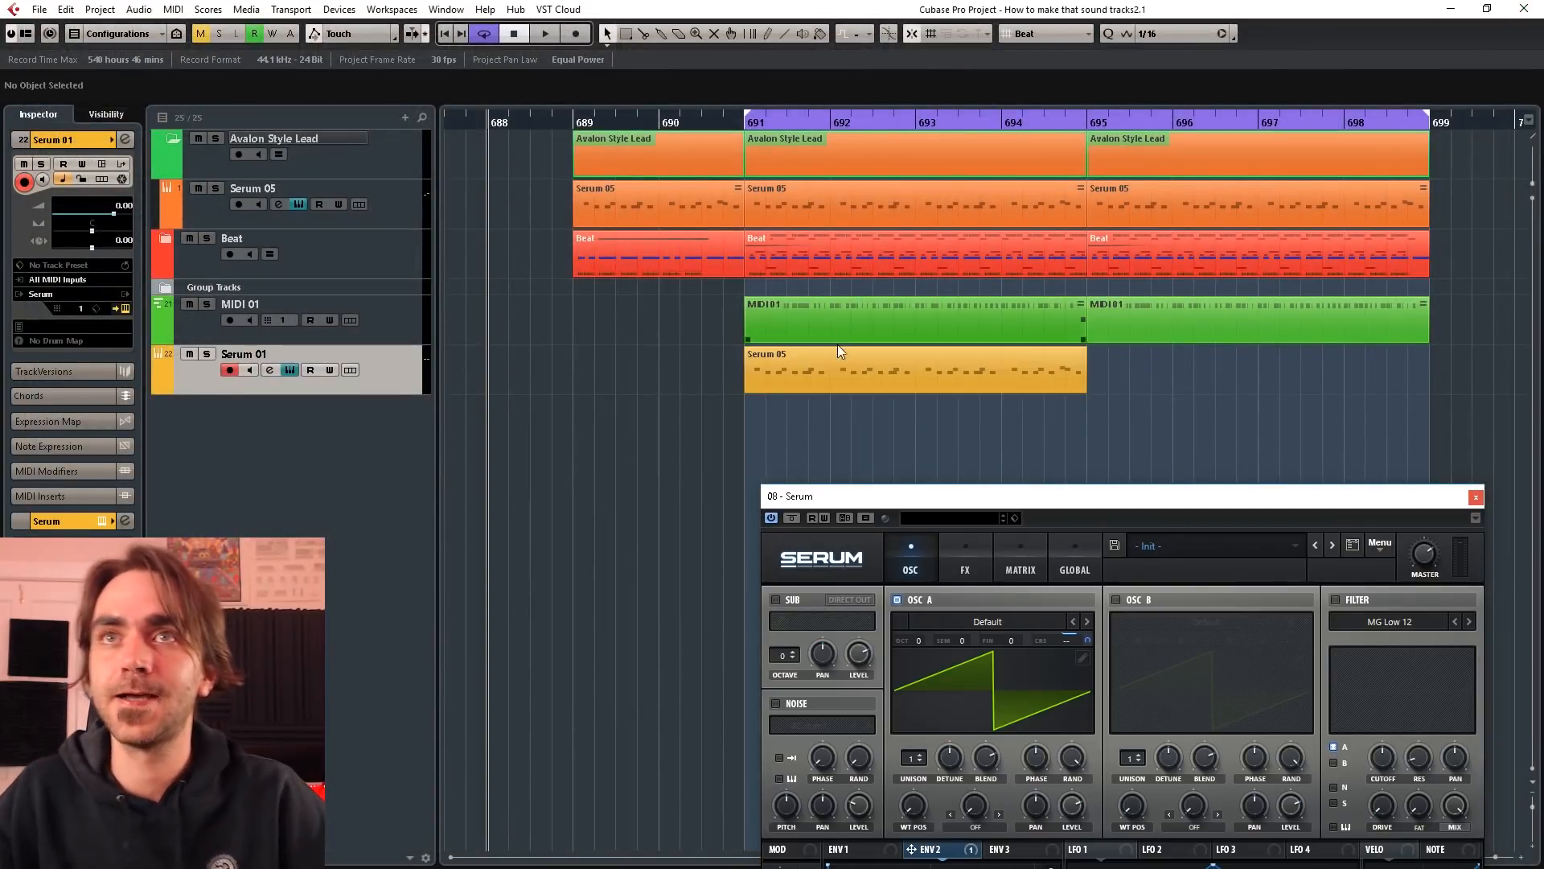
# Step: Duplicate the part on the Serum 01 track to bar 695 and play from bar 691 with the Serum 05 track muted
pyautogui.click(1056, 378)
pyautogui.moveTo(1086, 378); pyautogui.dragTo(1316, 417)
pyautogui.click(745, 124)
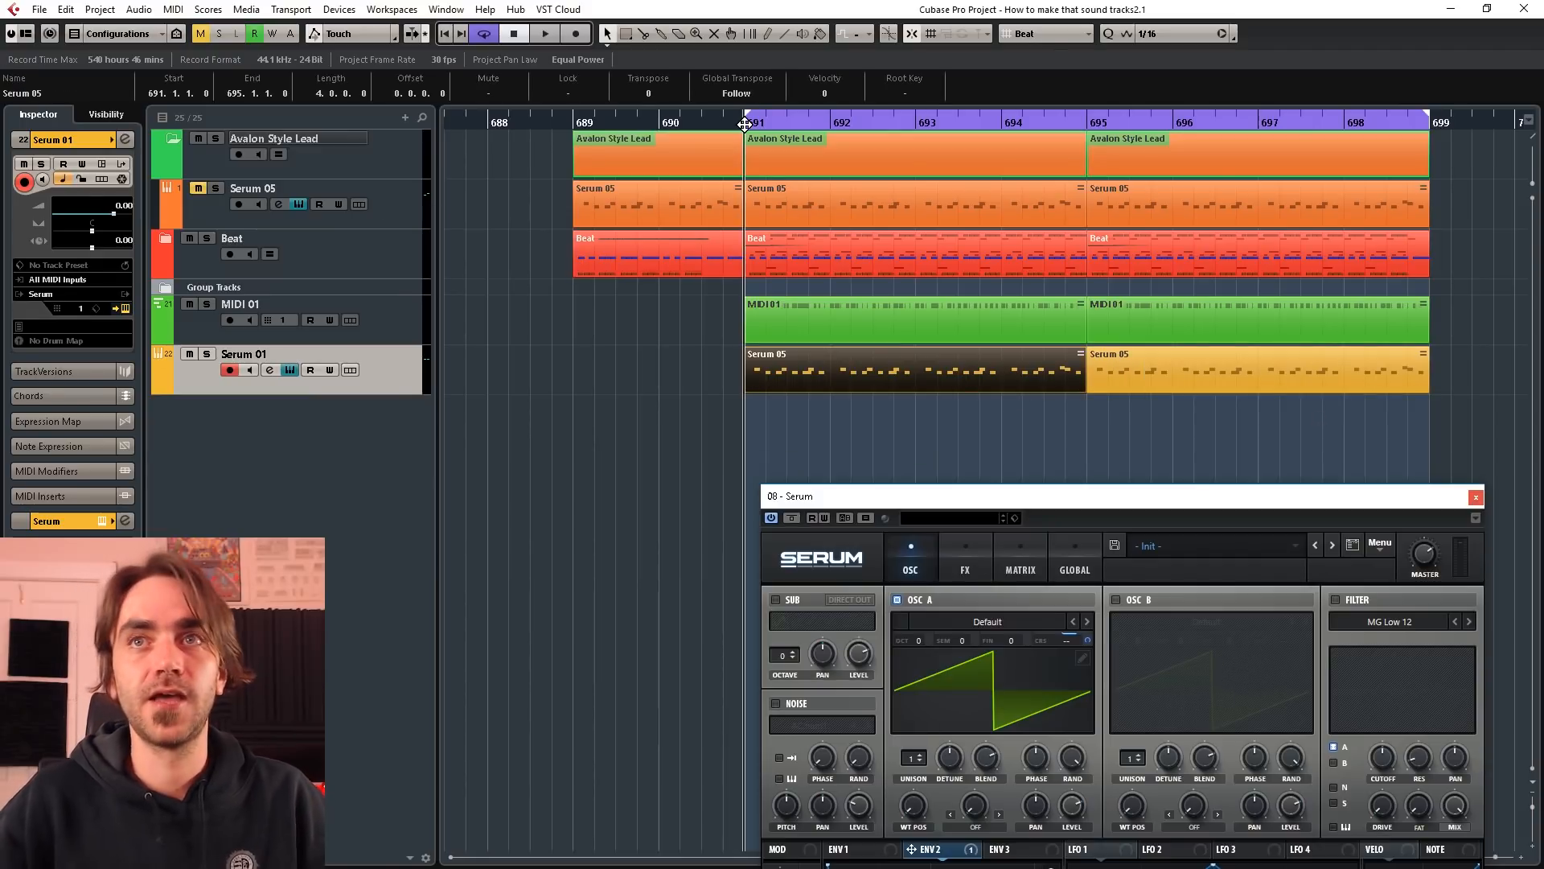
pyautogui.press('space')
# Step: Transpose the Serum 01 track by -2 in its MIDI modifiers
pyautogui.click(697, 388)
pyautogui.doubleClick(793, 374)
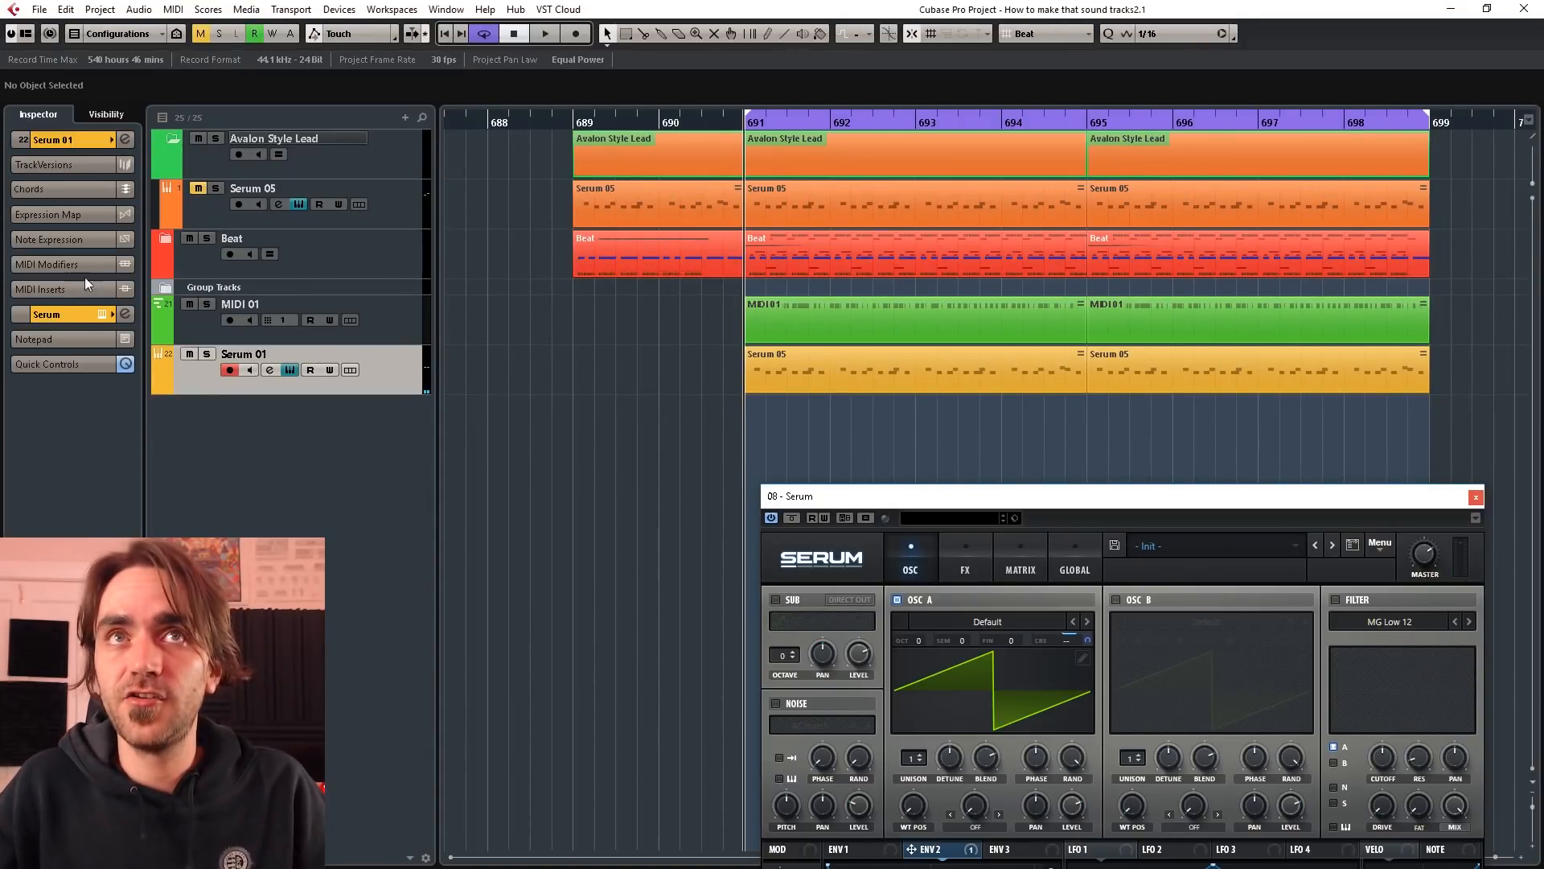
pyautogui.click(68, 266)
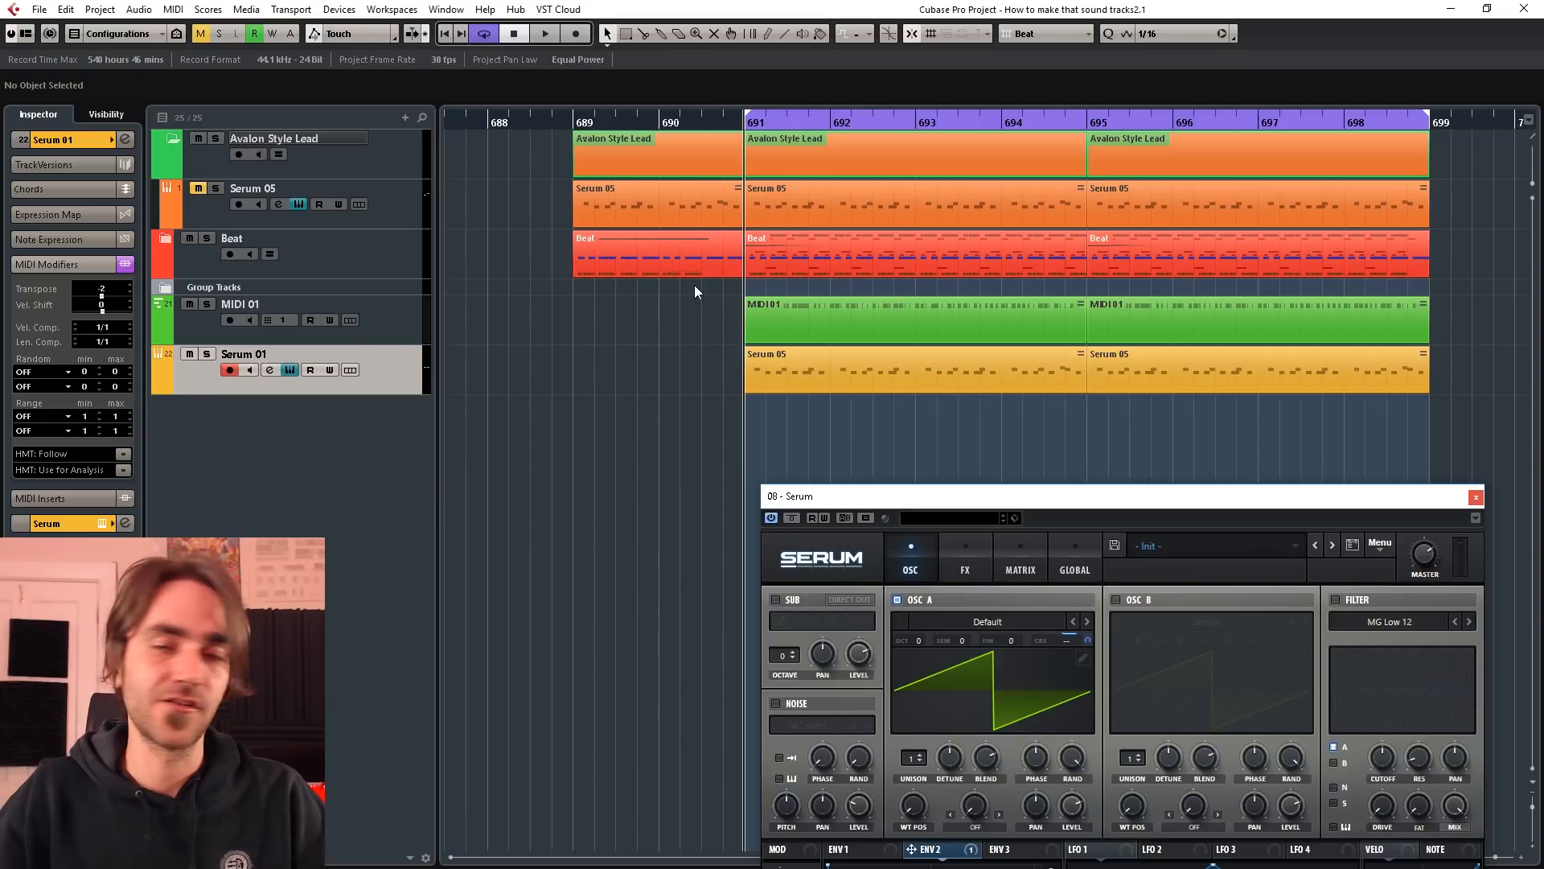
# Step: Play the loop and lower the Serum 01 track volume to about -10.4
pyautogui.press('space')
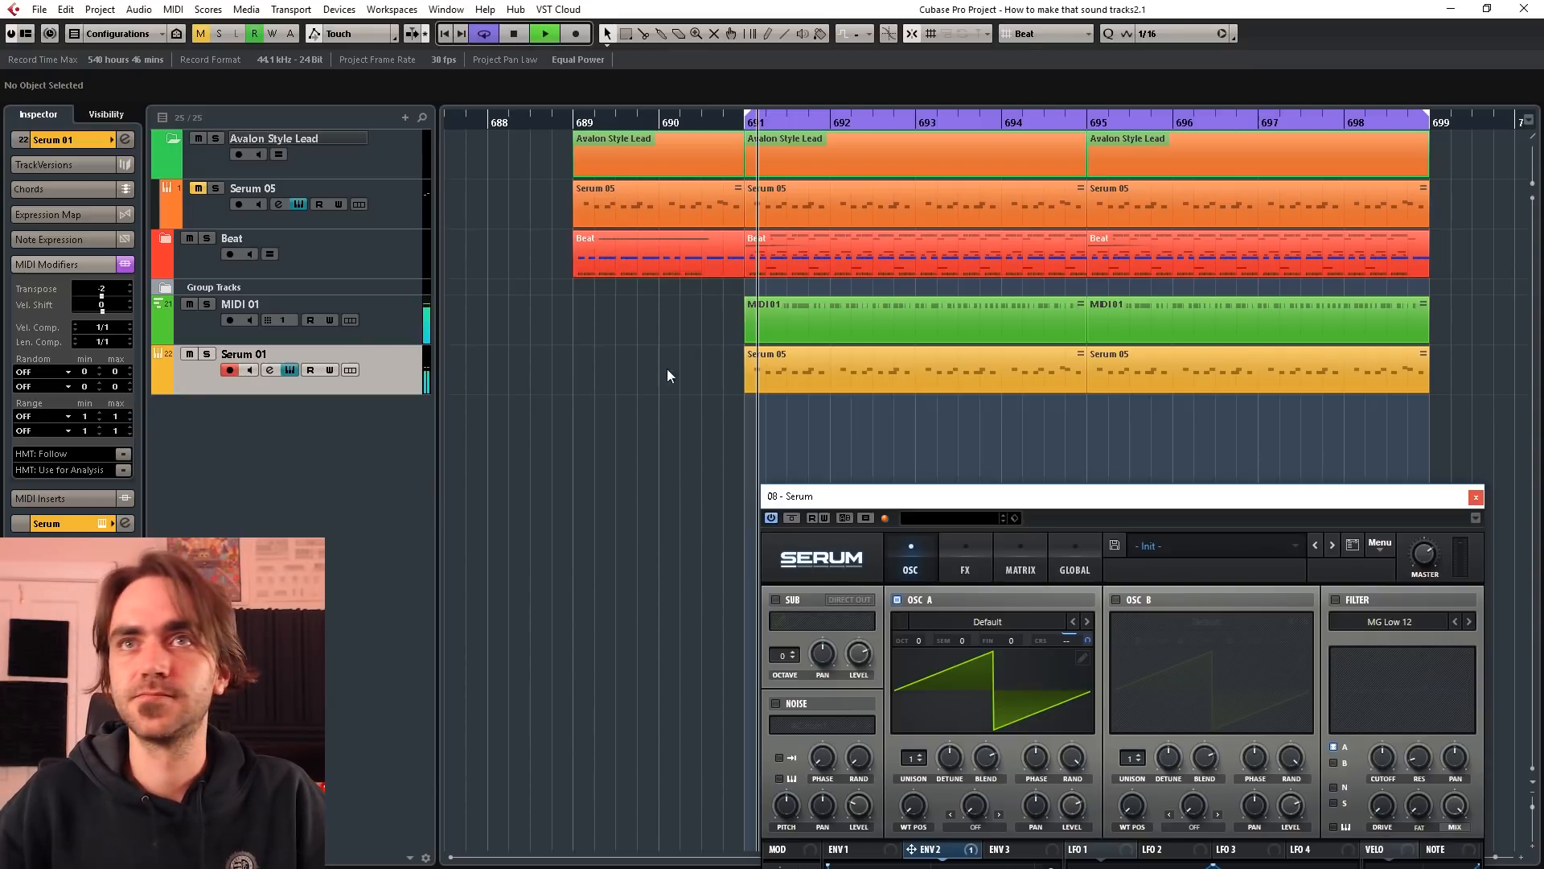
pyautogui.click(65, 143)
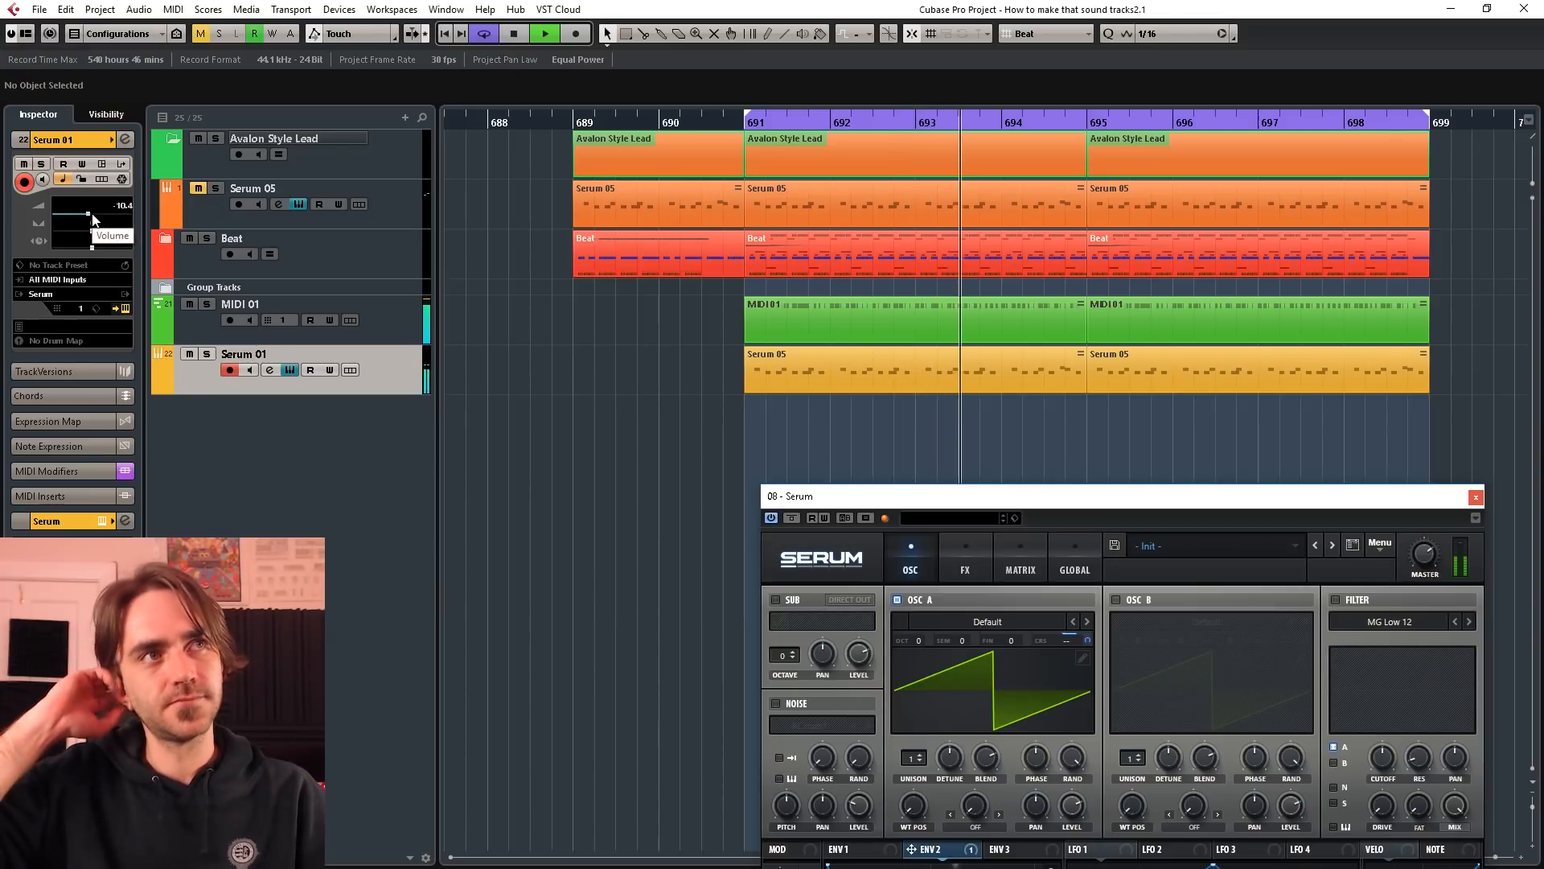
pyautogui.moveTo(895, 505); pyautogui.dragTo(780, 165)
pyautogui.press('space')
# Step: Enable the Distortion effect in Serum's FX section and set its type to Diode 2
pyautogui.click(854, 227)
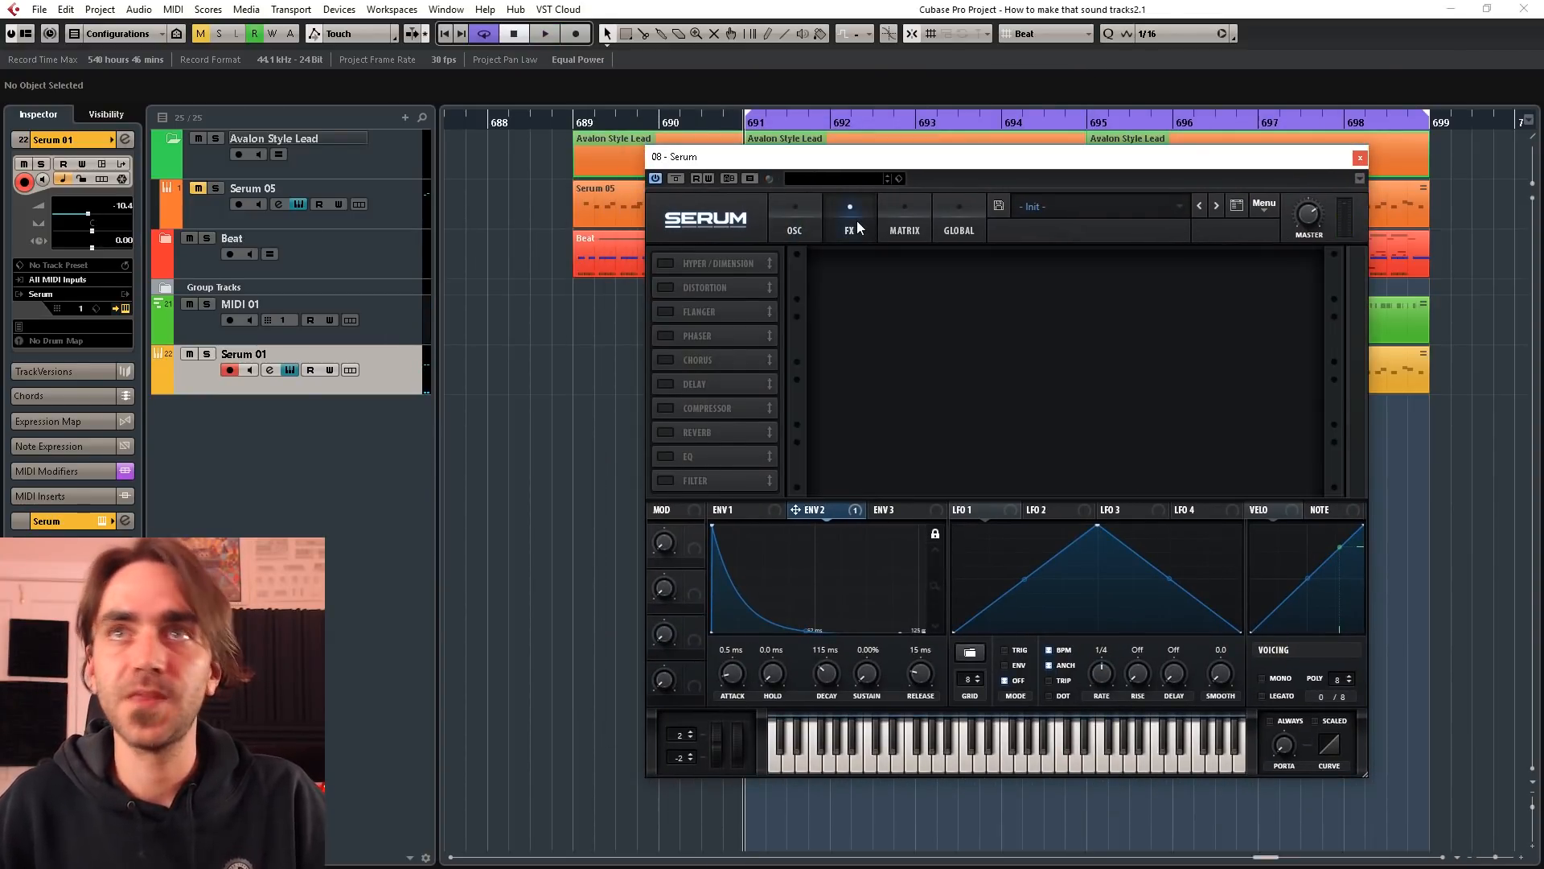
pyautogui.click(668, 289)
pyautogui.click(925, 279)
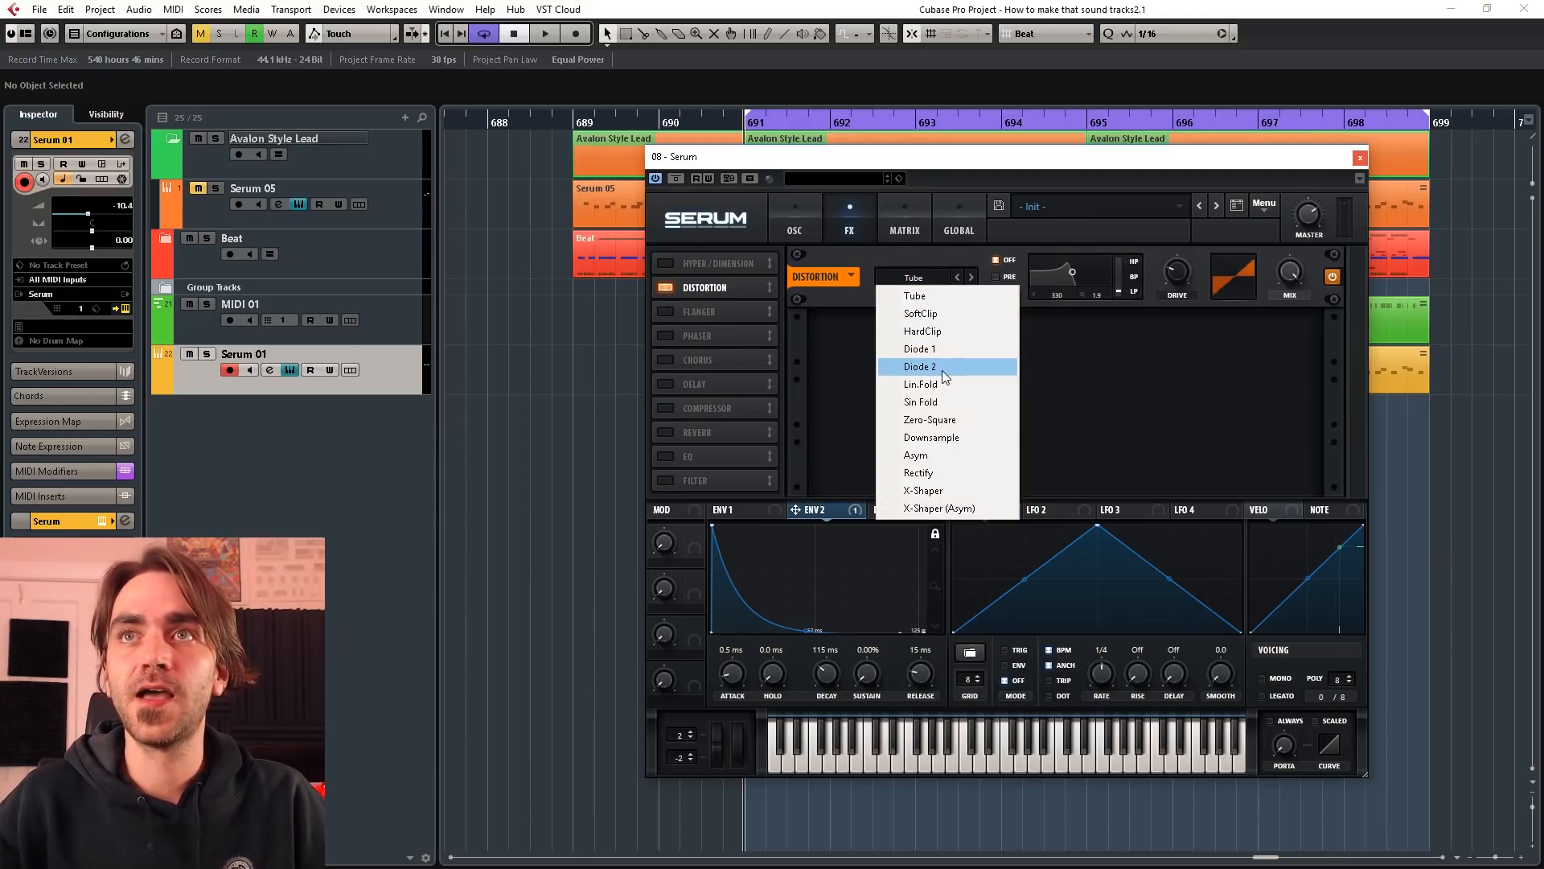
pyautogui.click(941, 367)
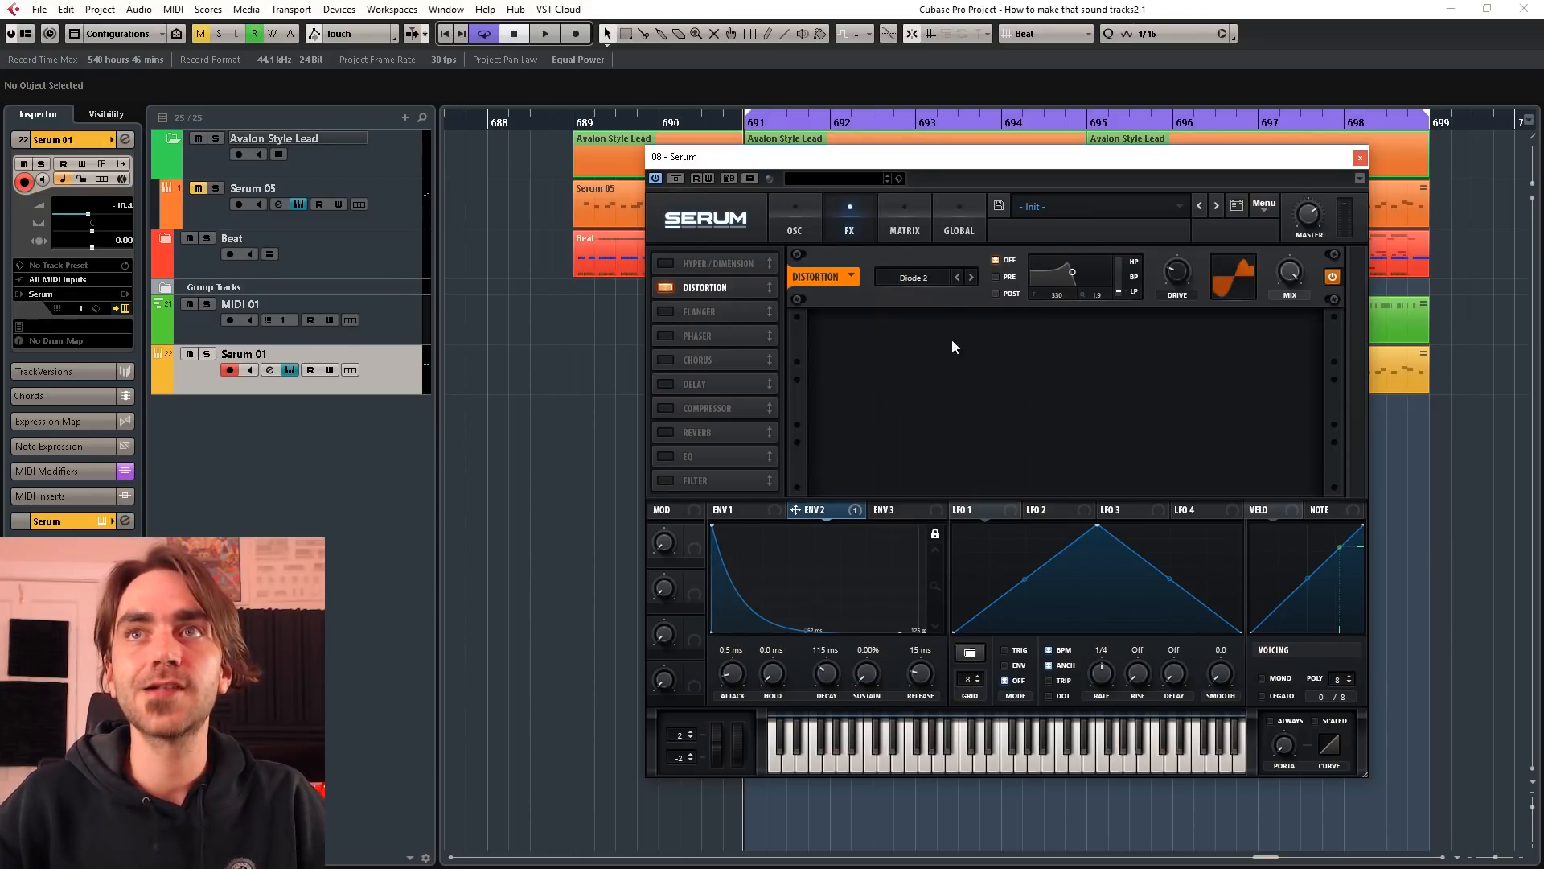
# Step: Set the distortion's filter to PRE with its LP/BP/HP blend at 69%, the drive to 95% and the mix to 71%
pyautogui.click(996, 277)
pyautogui.moveTo(1115, 287); pyautogui.dragTo(1102, 166)
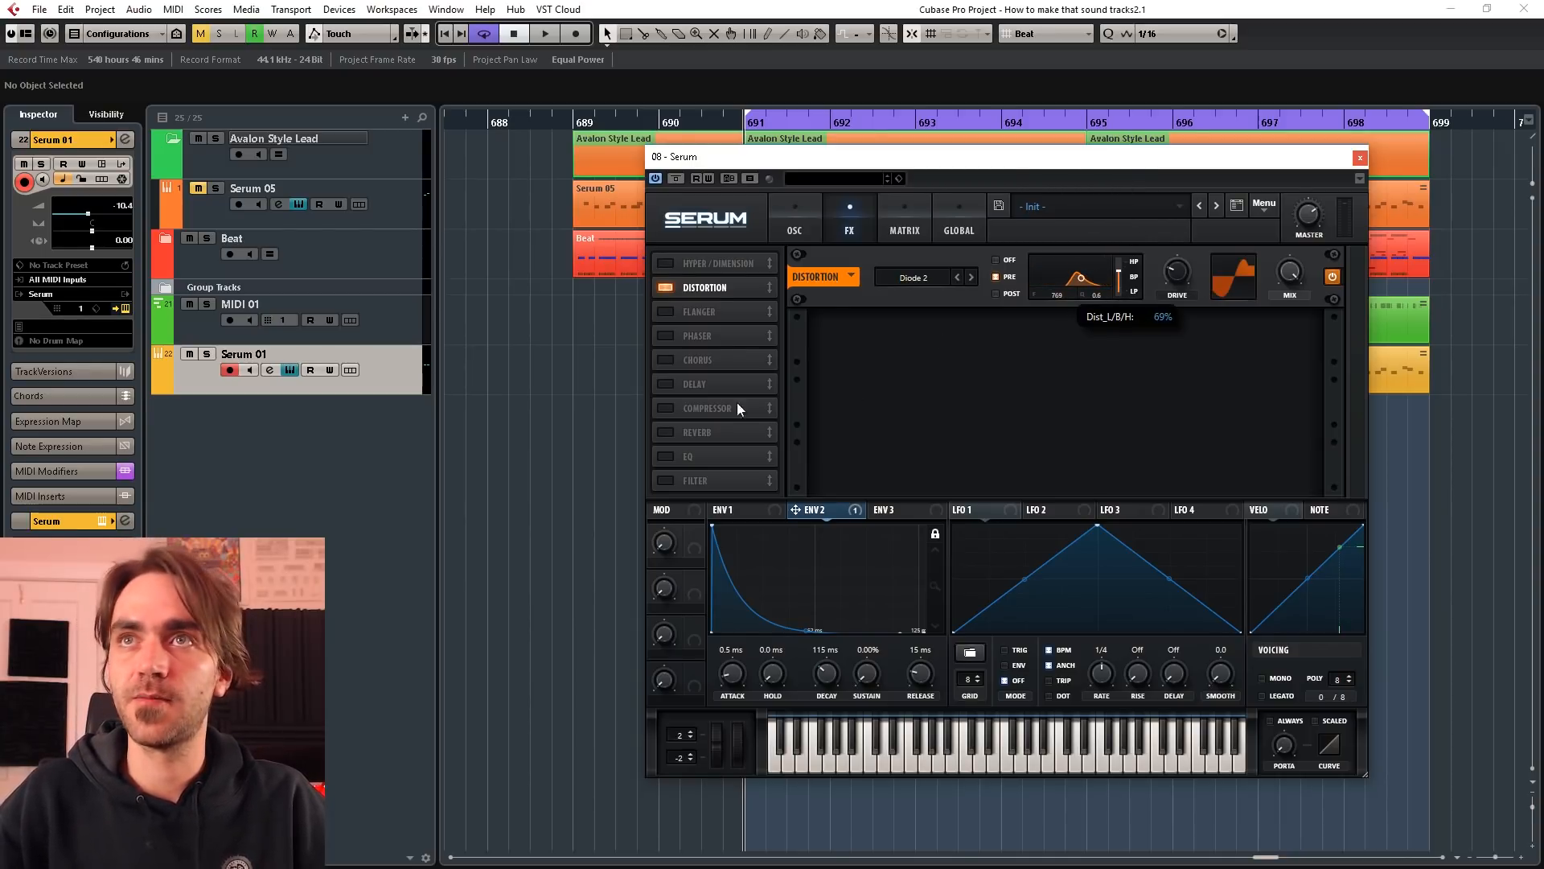
pyautogui.moveTo(1118, 277); pyautogui.dragTo(1193, 252)
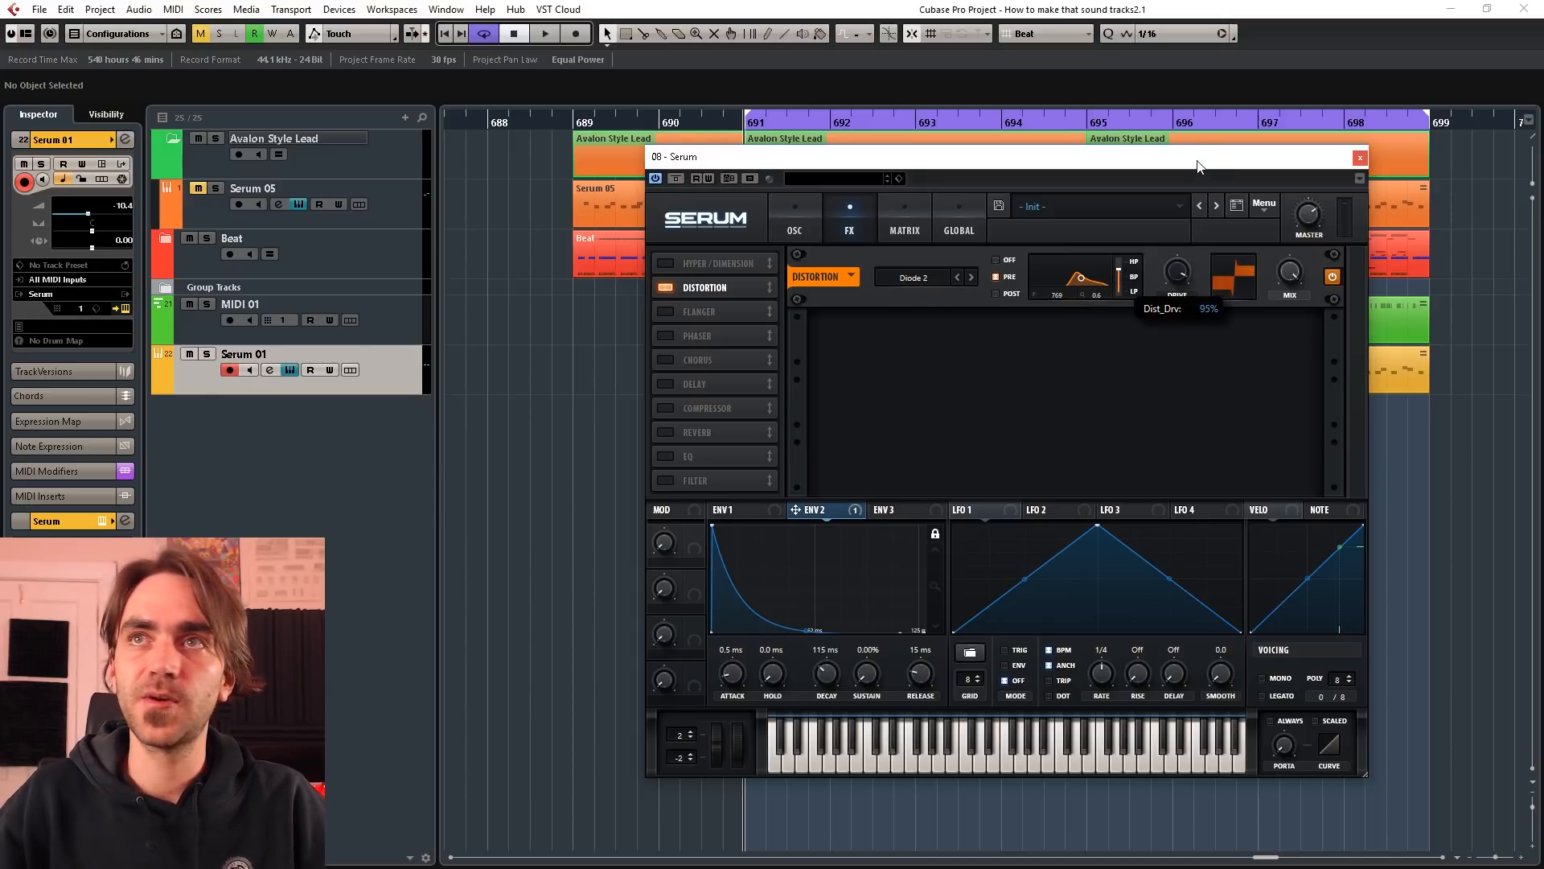
pyautogui.moveTo(1290, 275); pyautogui.dragTo(1291, 297)
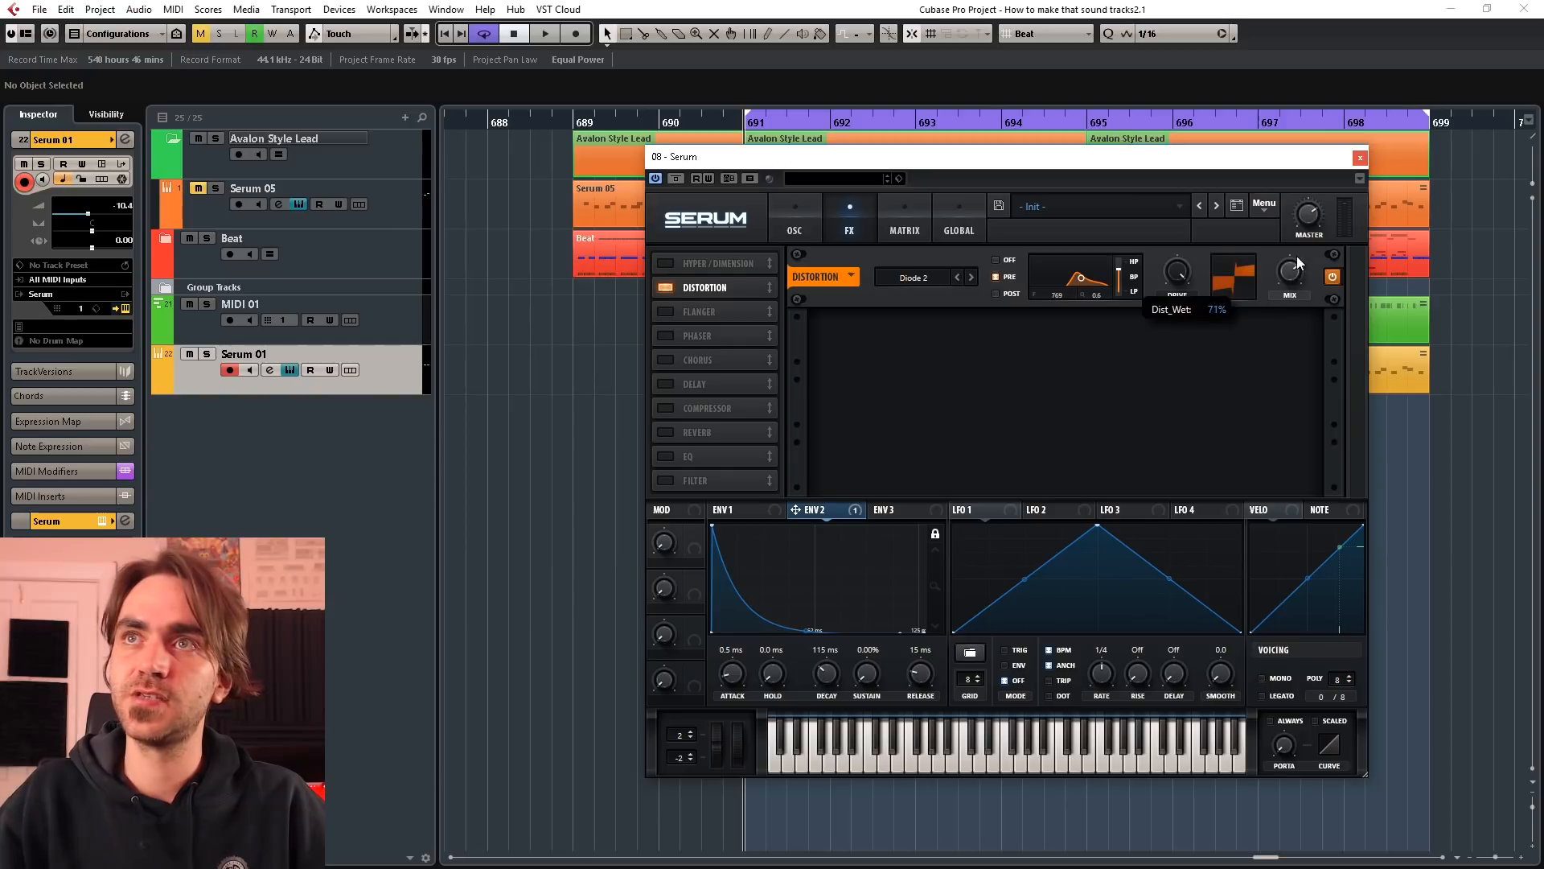
# Step: Tune the pre-distortion filter to a frequency of 1319 and a Q of 0.1, and shift its blend further toward HP
pyautogui.moveTo(1082, 279); pyautogui.dragTo(1096, 285)
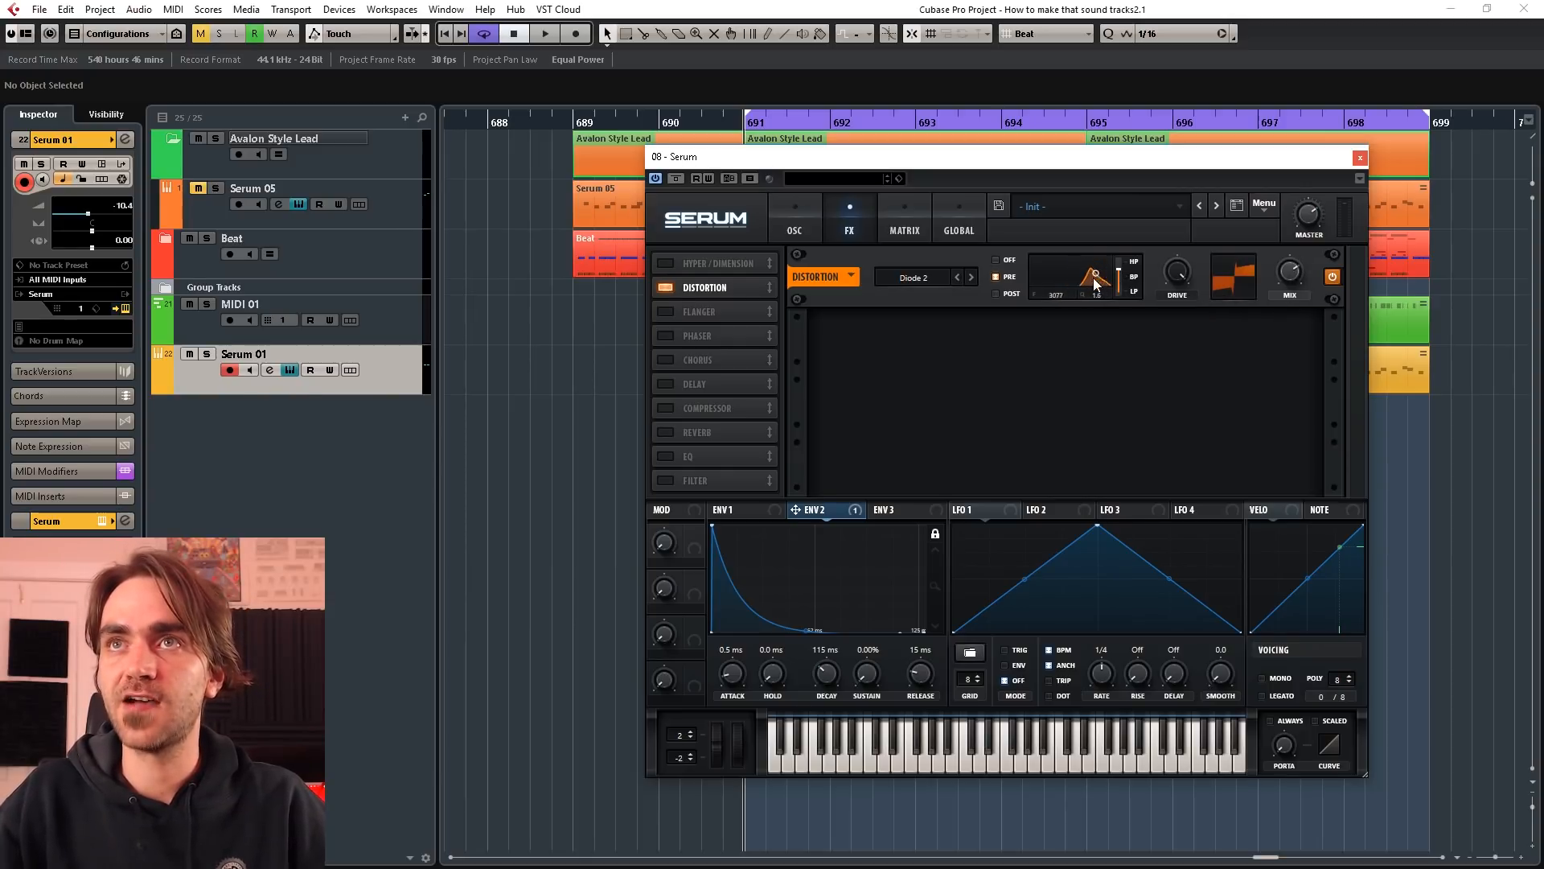
pyautogui.click(996, 286)
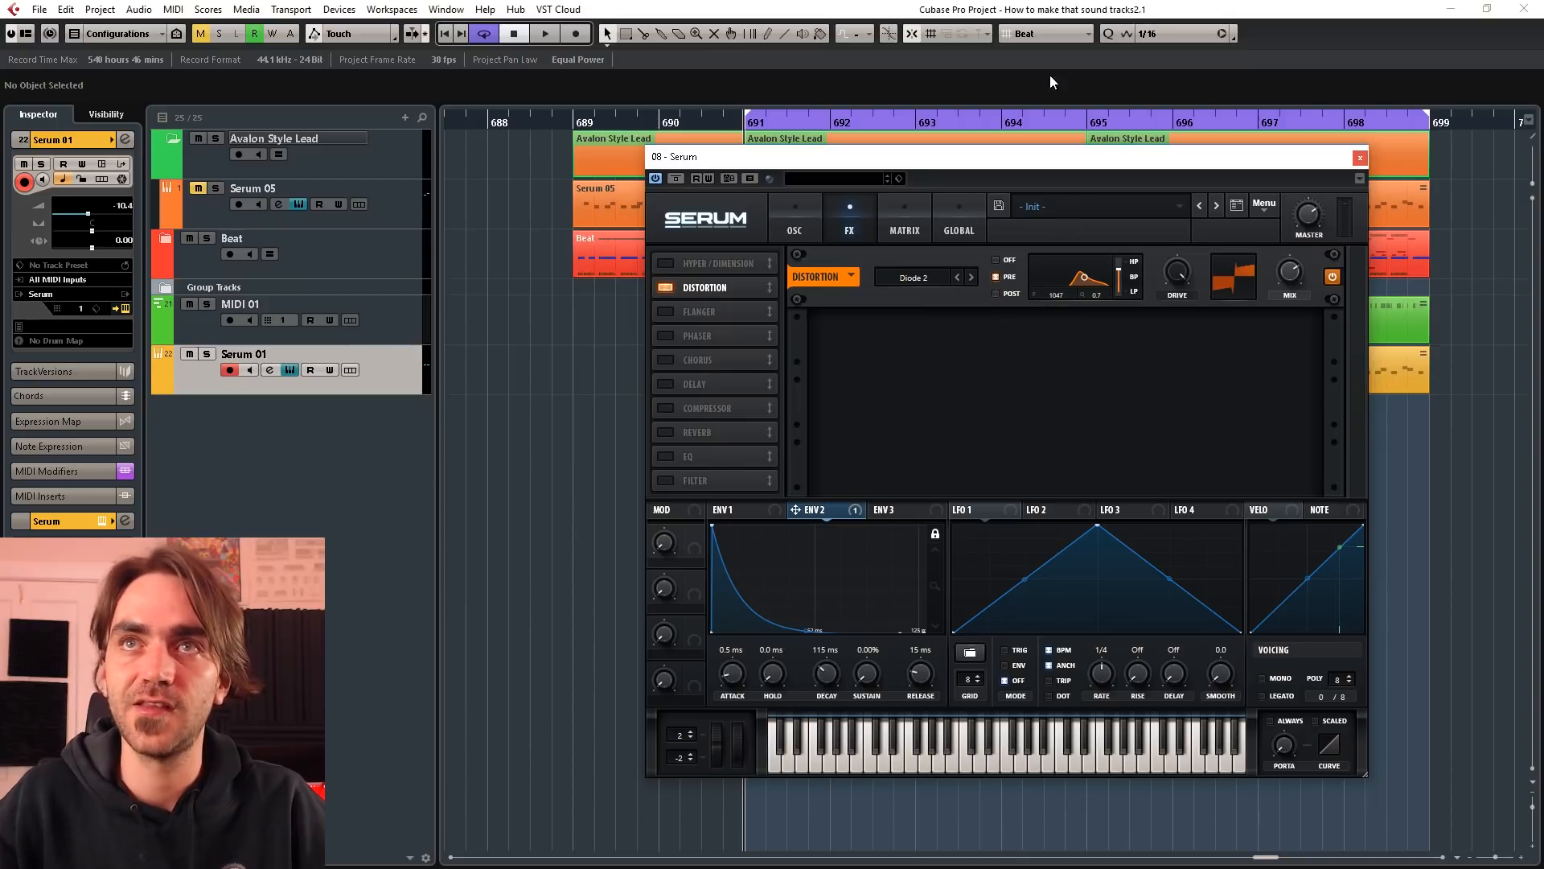
pyautogui.moveTo(1084, 280); pyautogui.dragTo(1089, 282)
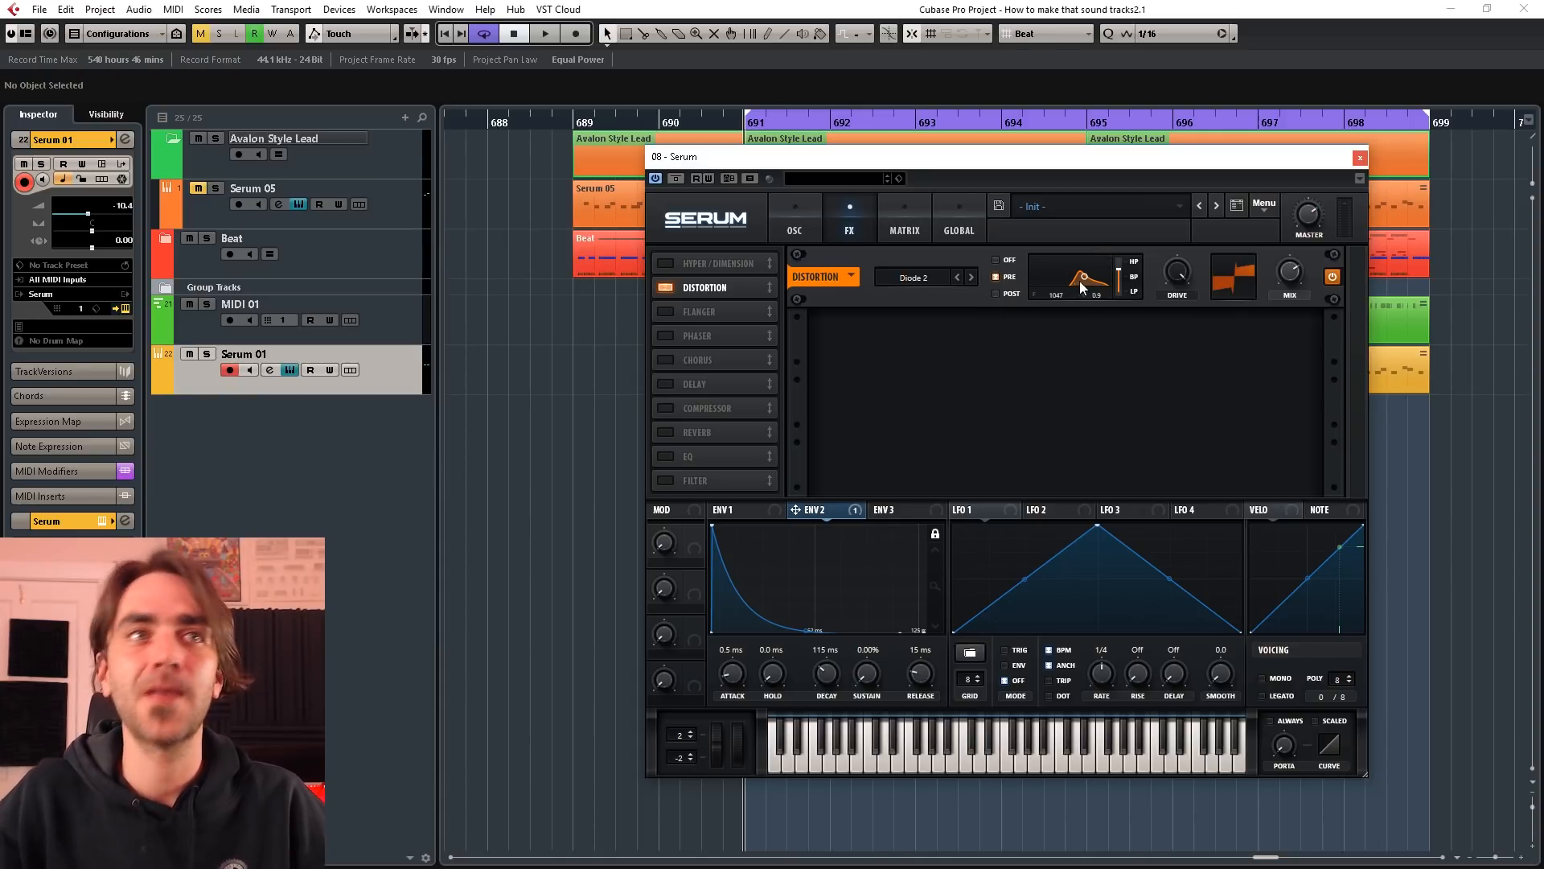
pyautogui.moveTo(1117, 269); pyautogui.dragTo(1121, 253)
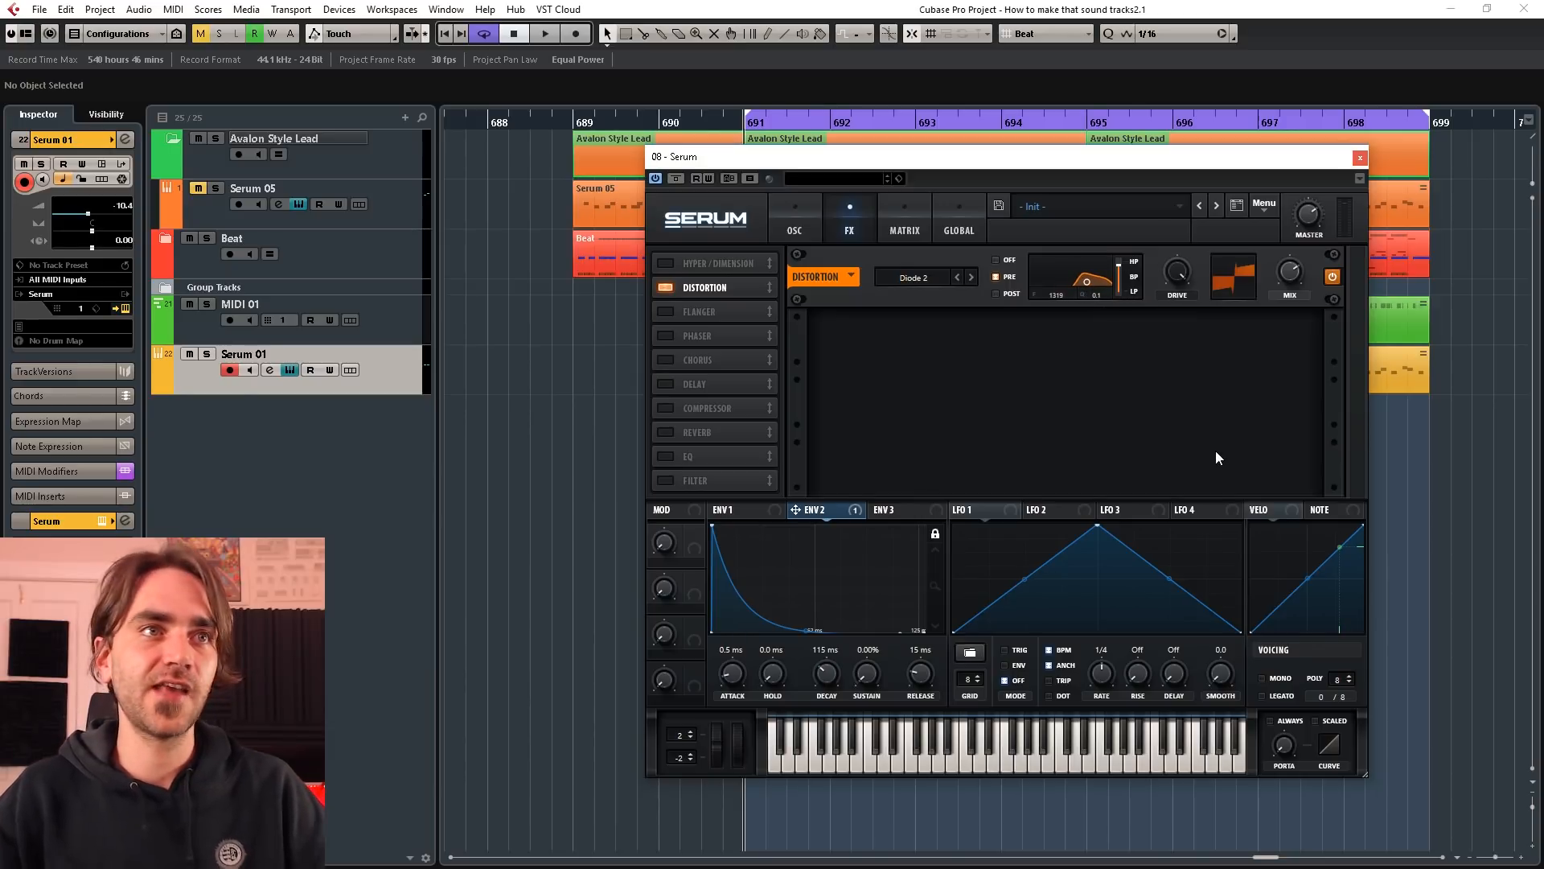
# Step: Play the loop, lower the distortion's pre-filter frequency to about 769, and stop playback
pyautogui.press('space')
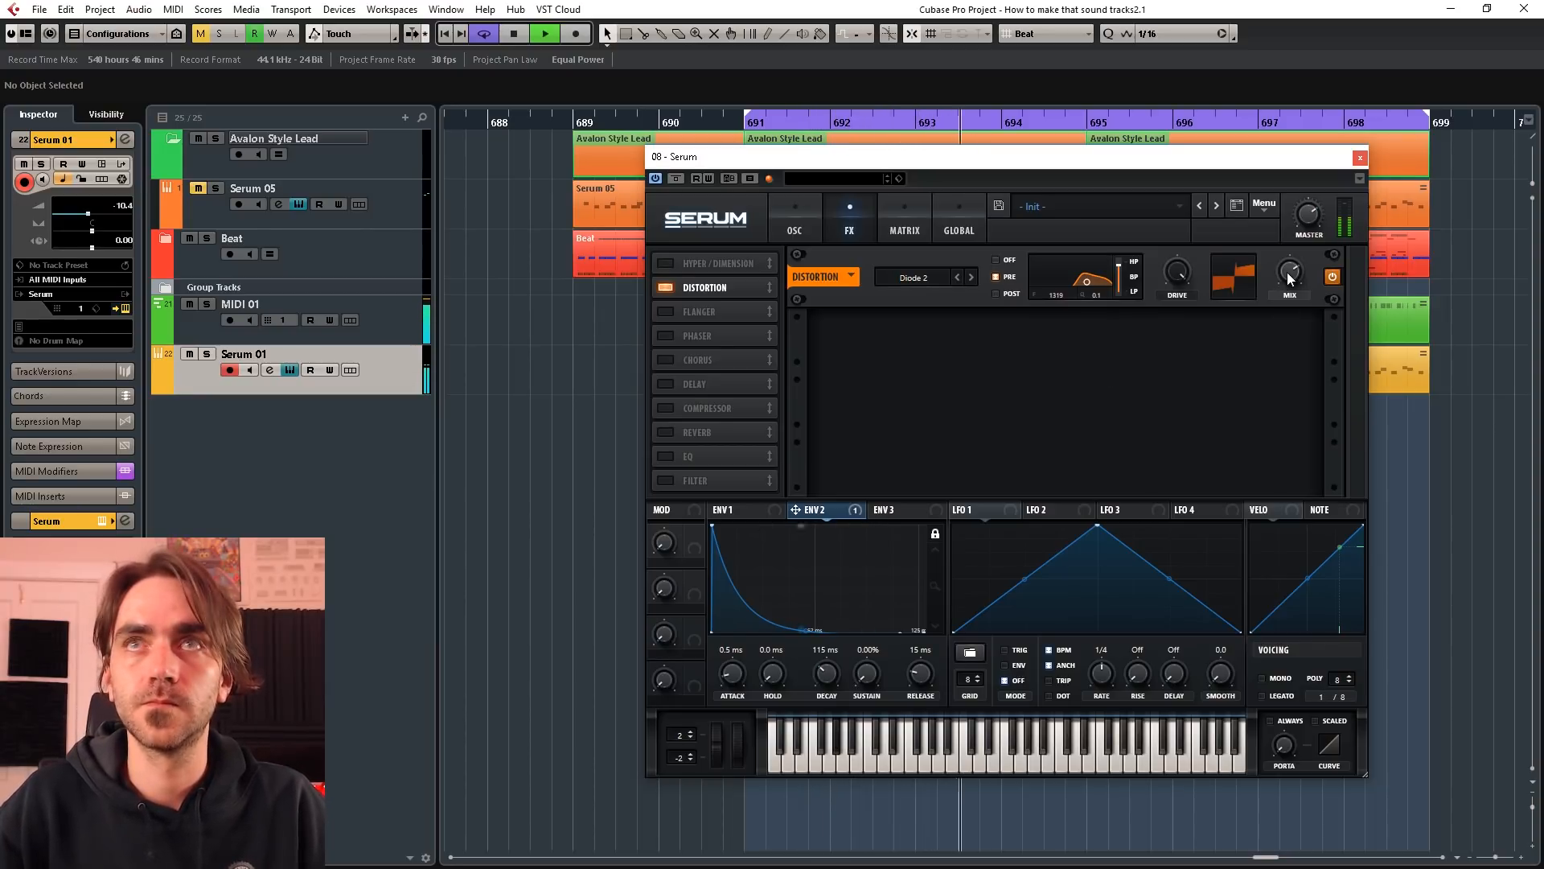
pyautogui.moveTo(1094, 282); pyautogui.dragTo(1083, 288)
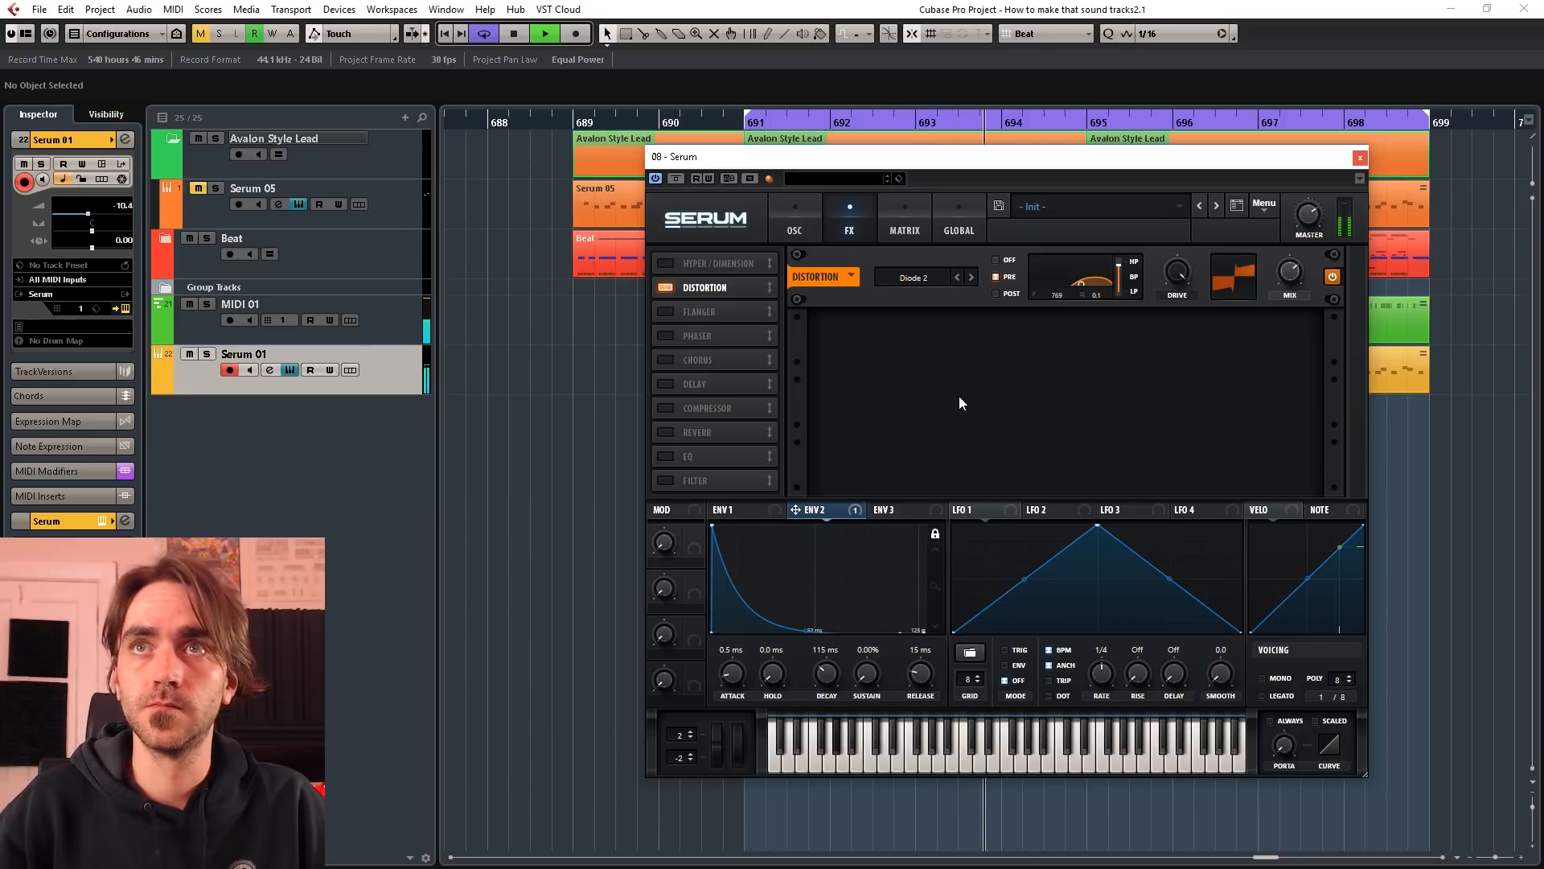
pyautogui.press('space')
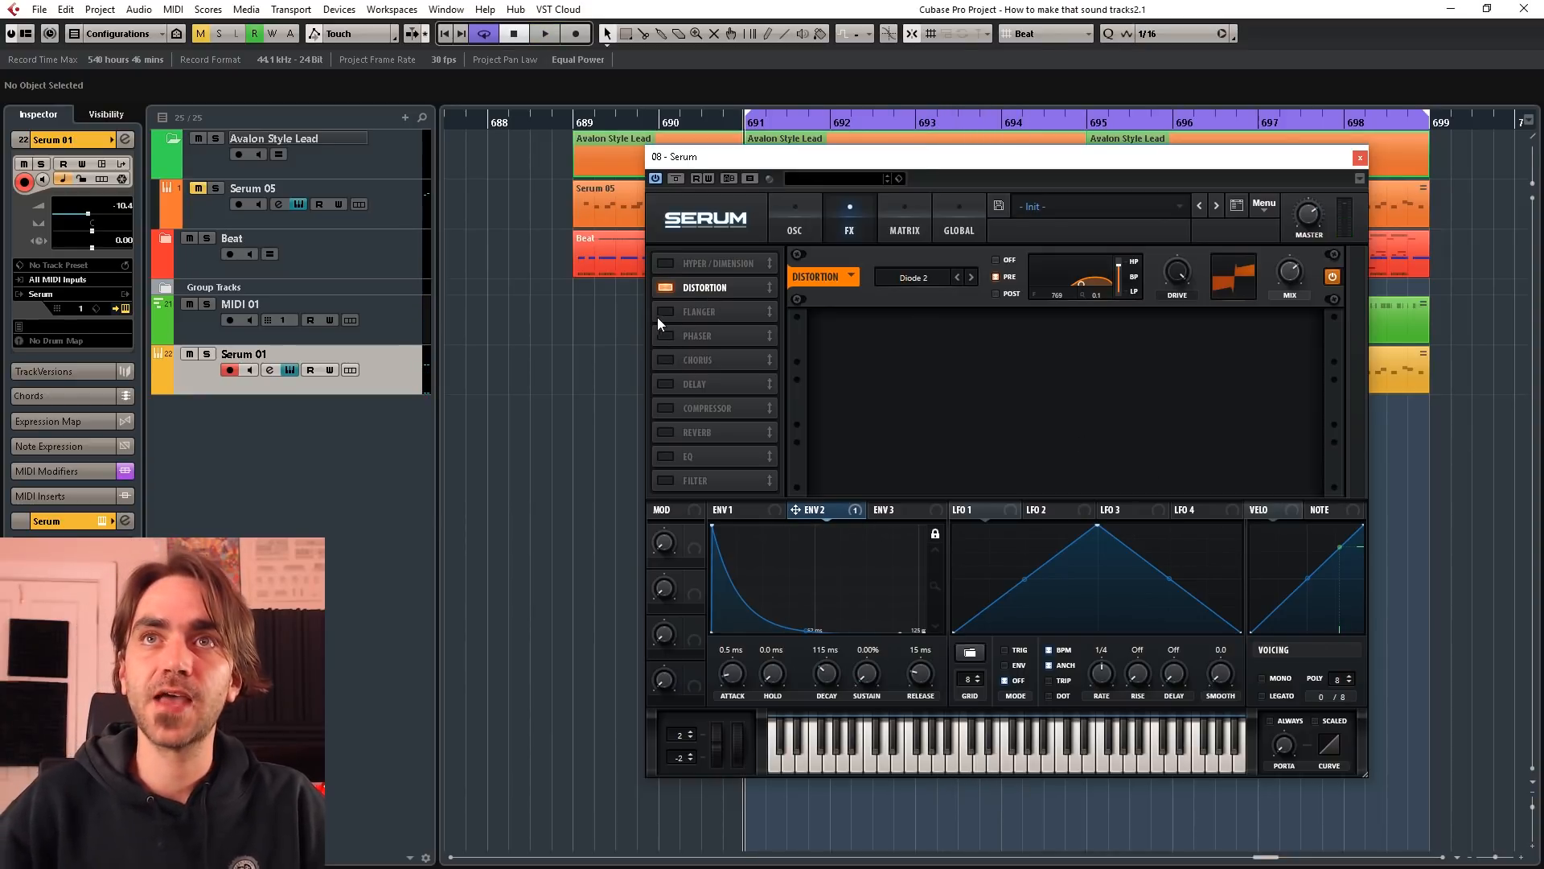
# Step: Enable a multiband Compressor effect with its mix at about 79 and place it directly after the Distortion in the effects chain
pyautogui.click(665, 408)
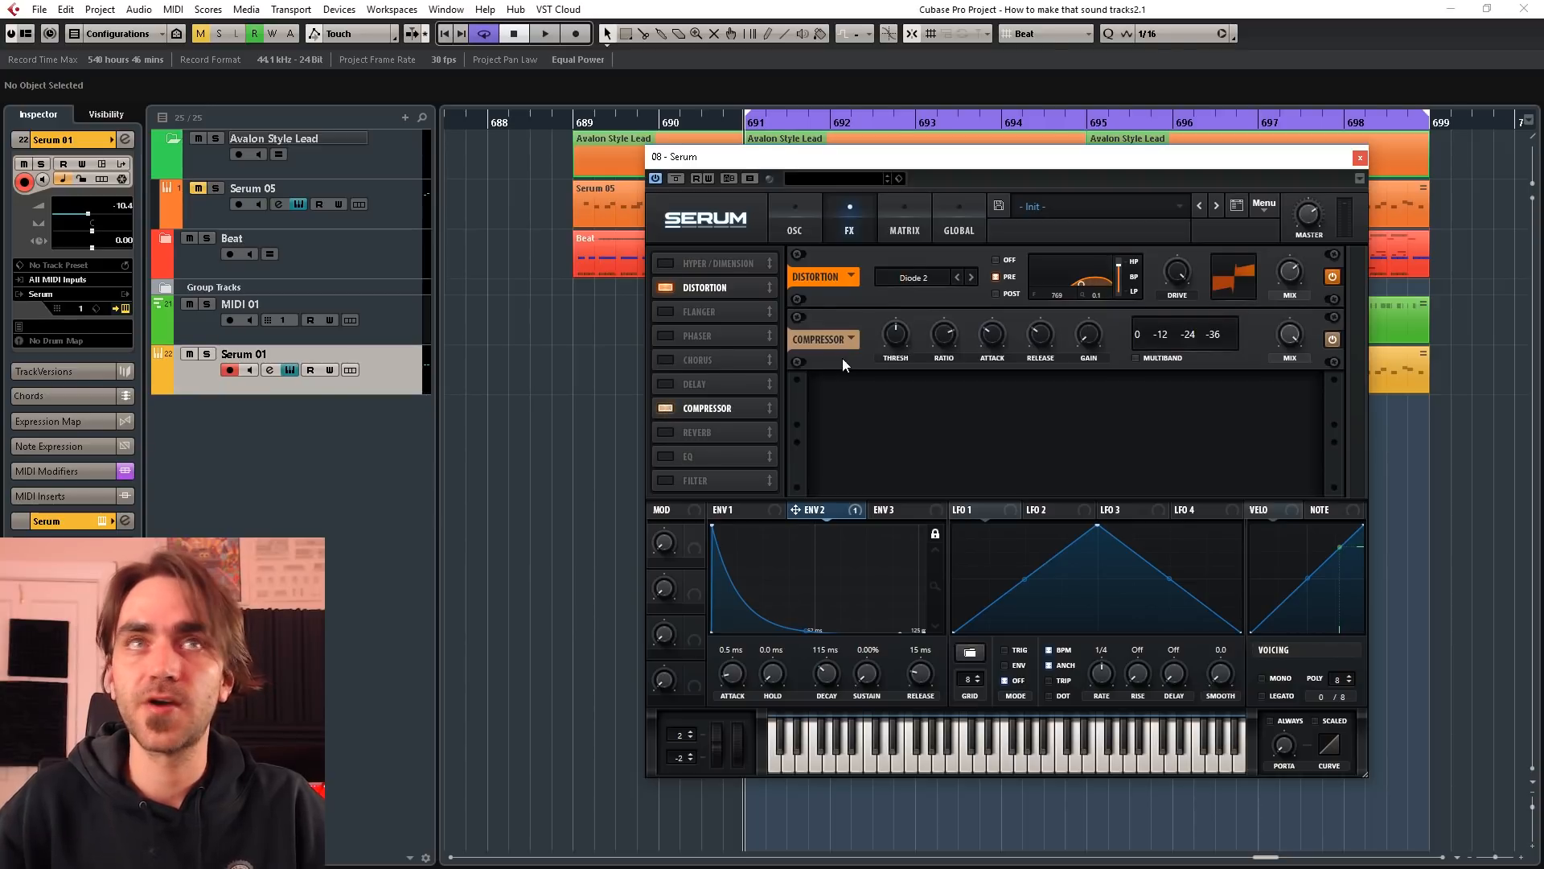
pyautogui.click(1127, 357)
pyautogui.moveTo(1091, 315); pyautogui.dragTo(1098, 312)
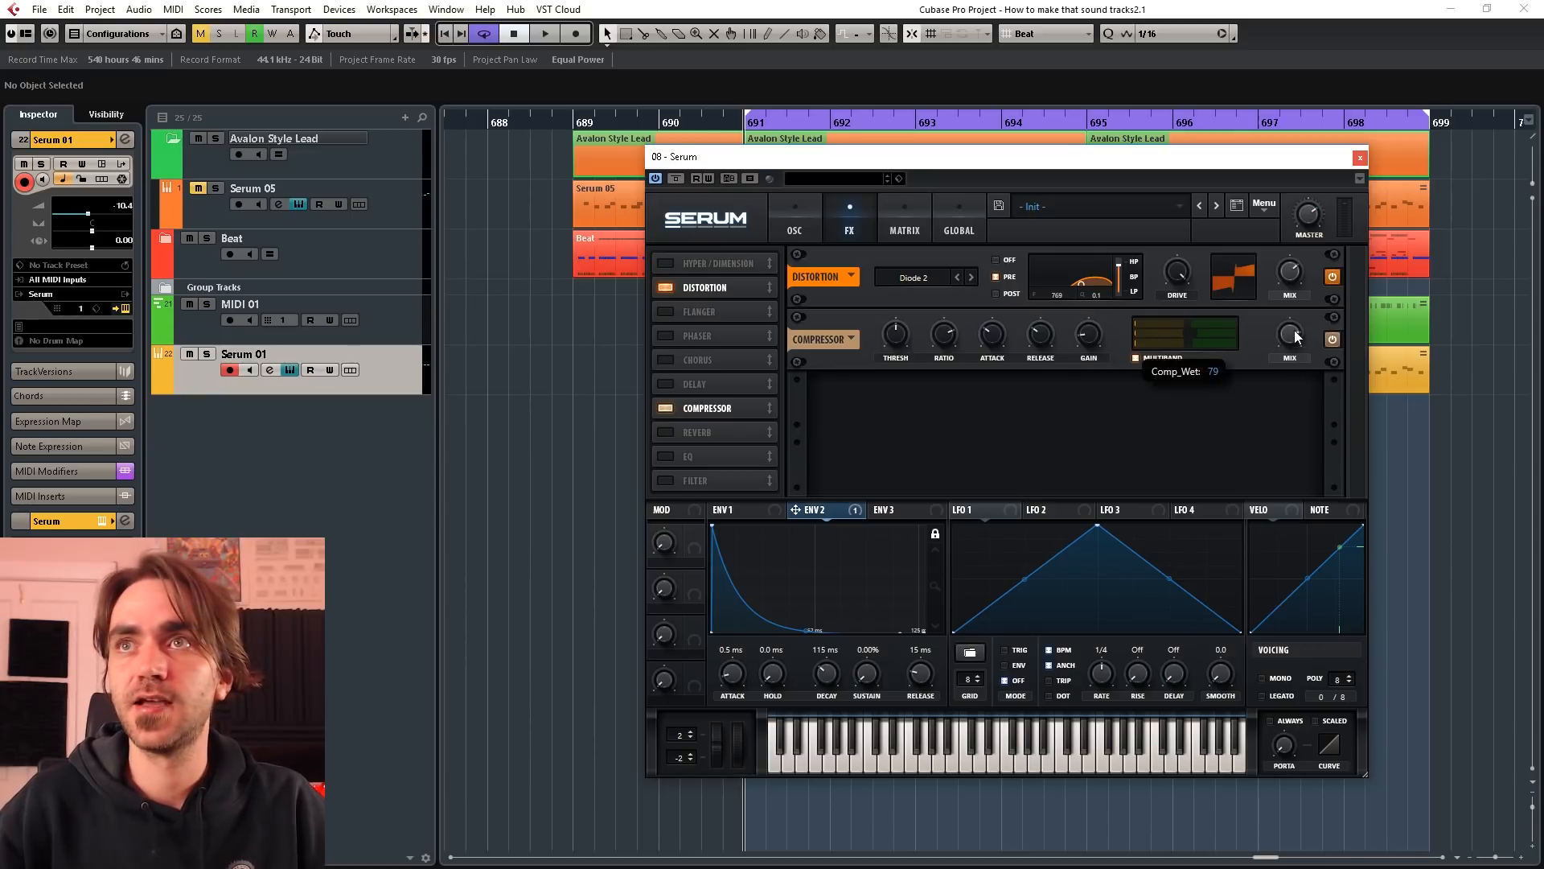
pyautogui.moveTo(708, 408); pyautogui.dragTo(712, 332)
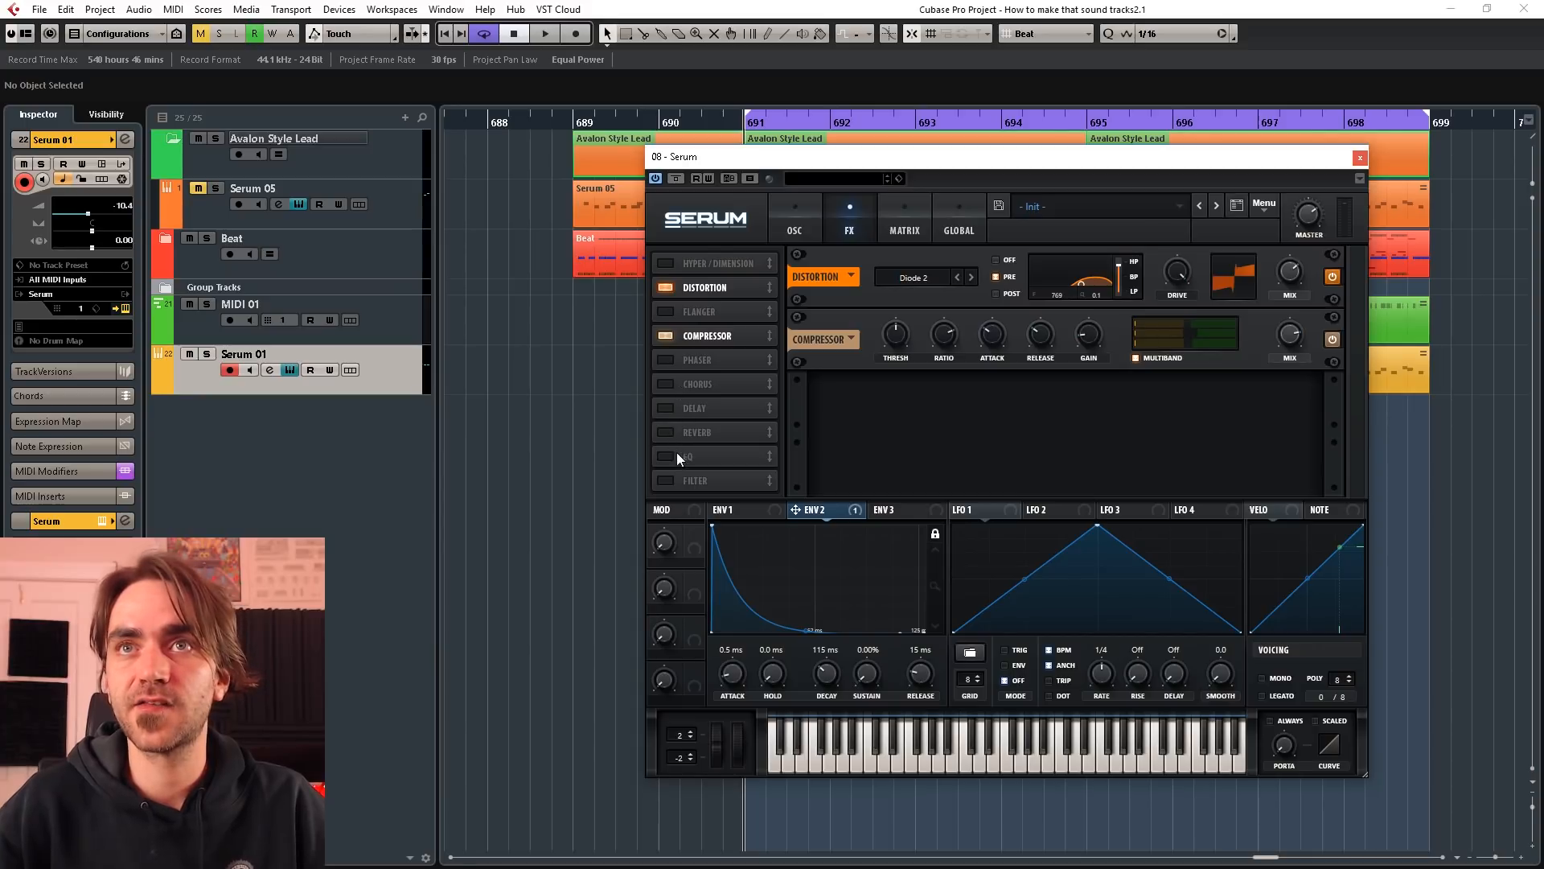
# Step: Enable the Filter effect with type High 24, raise its drive and fat, and tune its low cutoff while the loop plays
pyautogui.click(666, 480)
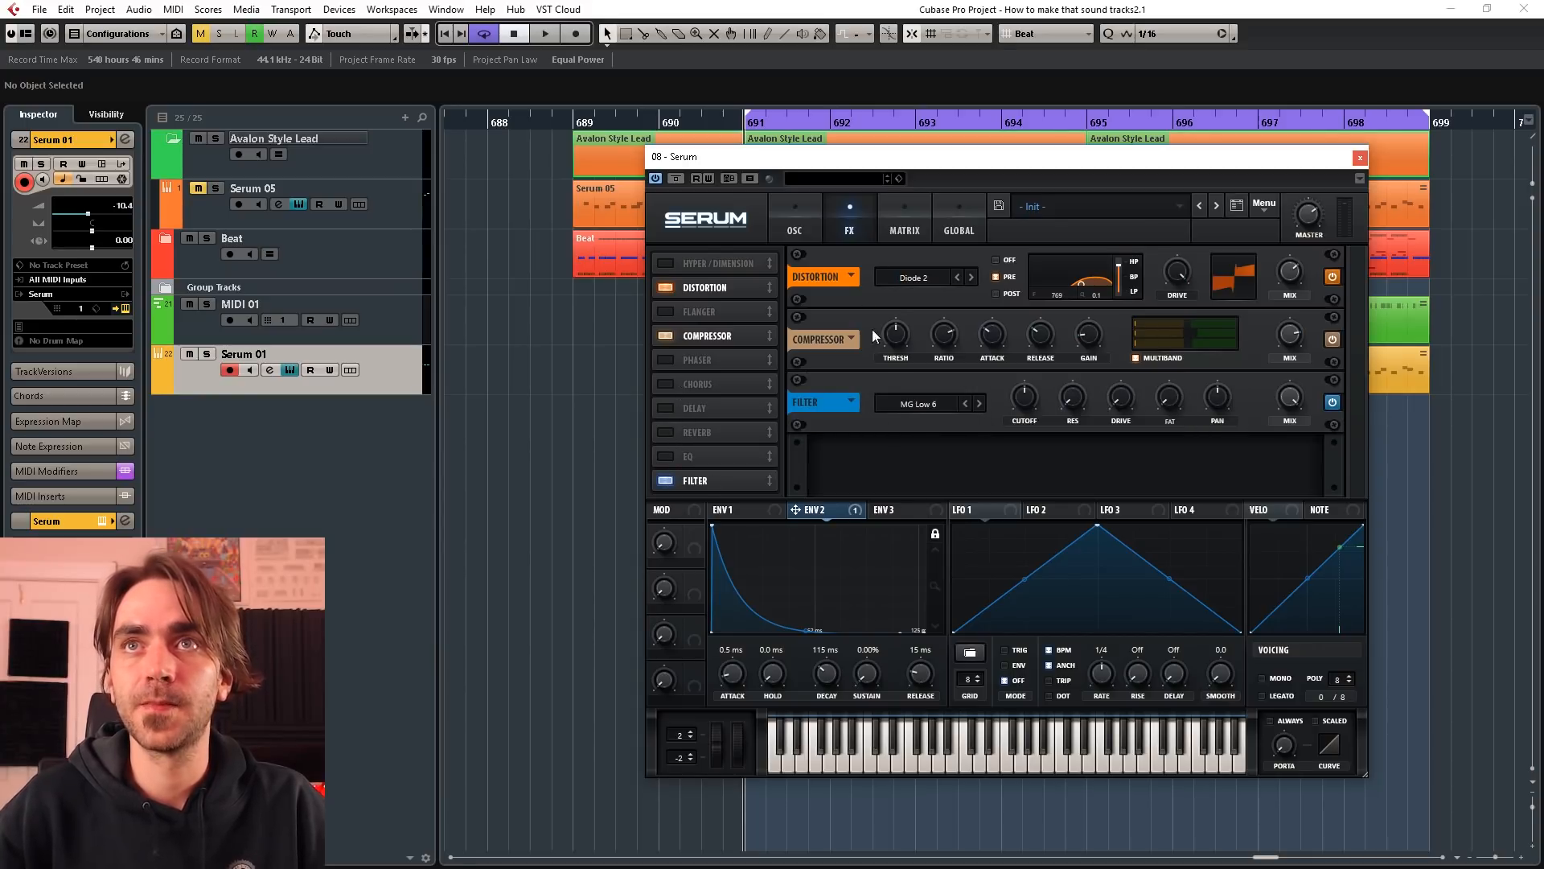
pyautogui.click(924, 402)
pyautogui.click(1052, 619)
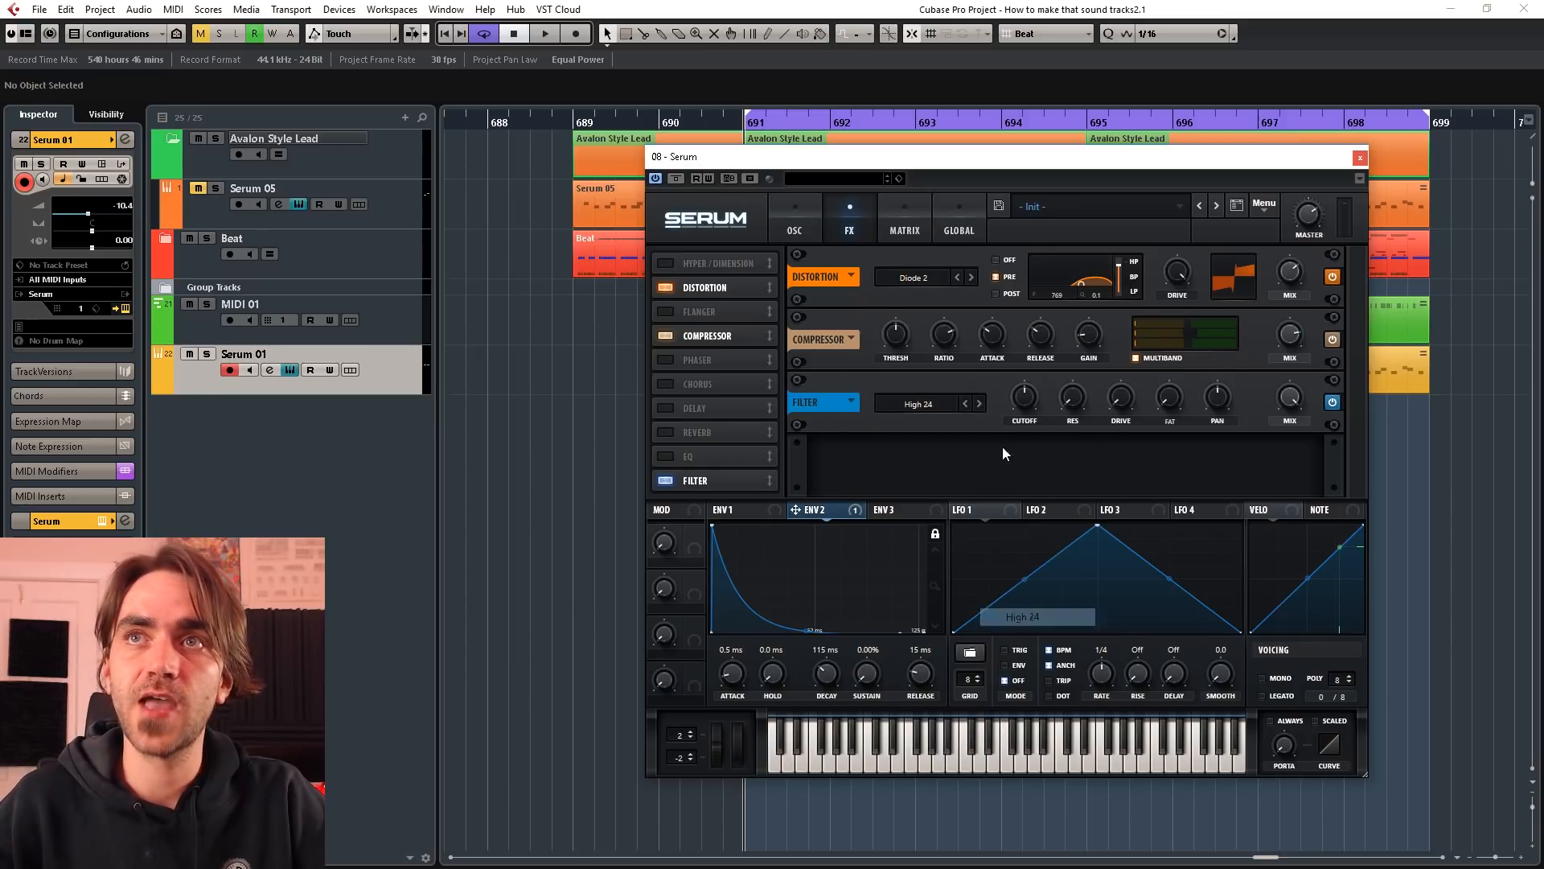
pyautogui.moveTo(1124, 406); pyautogui.dragTo(1173, 394)
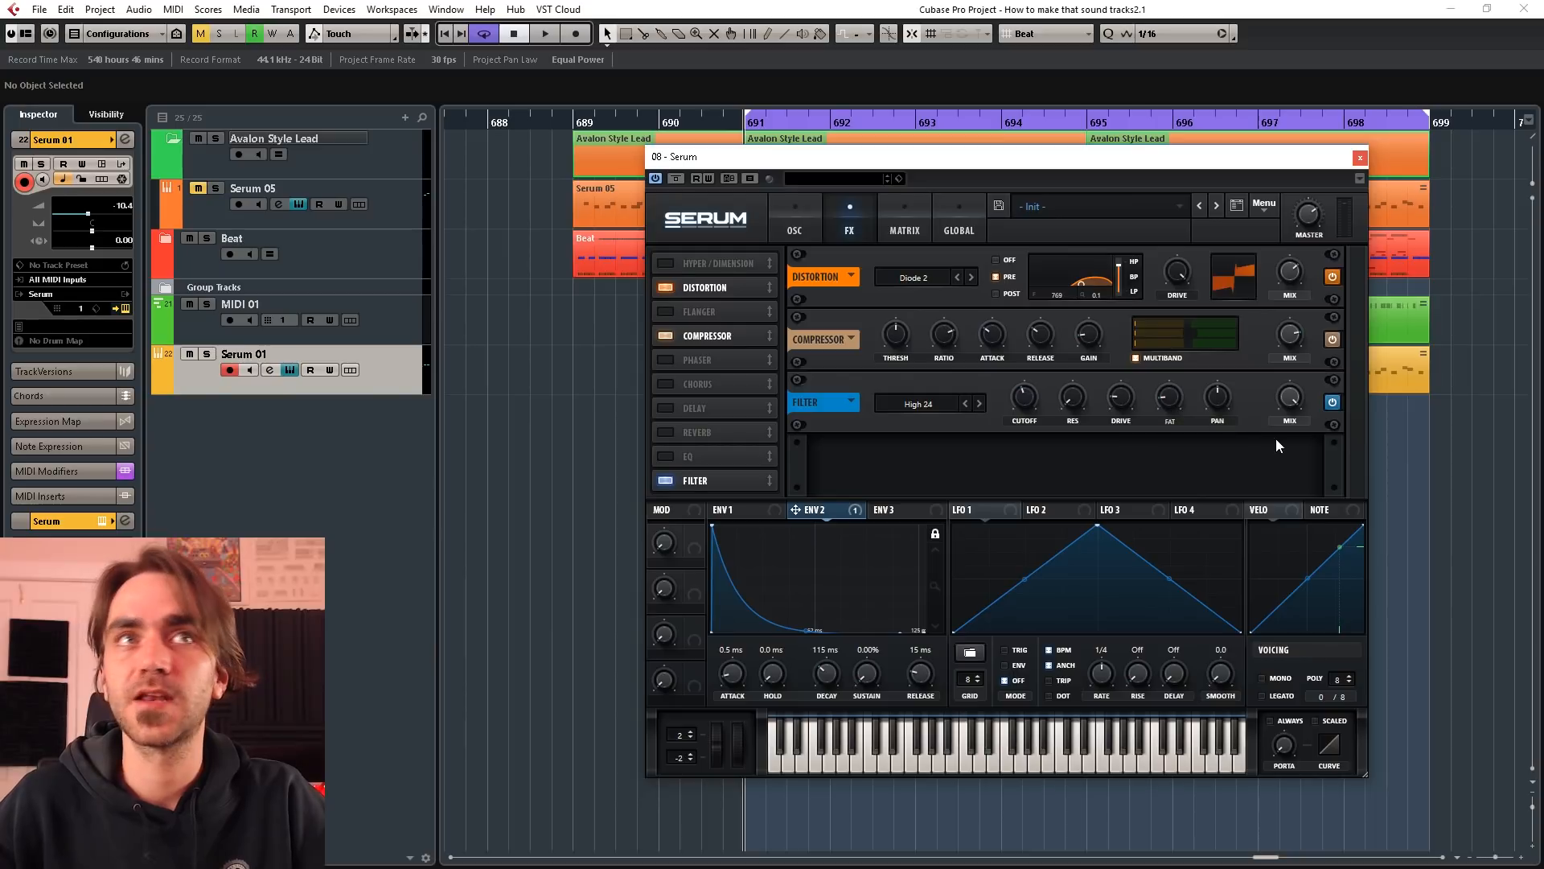
pyautogui.press('space')
pyautogui.moveTo(1025, 396)
pyautogui.mouseDown()
pyautogui.moveTo(1035, 370)
pyautogui.moveTo(1026, 437)
pyautogui.moveTo(1022, 345)
pyautogui.moveTo(1026, 431)
pyautogui.moveTo(1028, 355)
pyautogui.moveTo(1033, 418)
pyautogui.moveTo(1019, 392)
pyautogui.mouseUp()
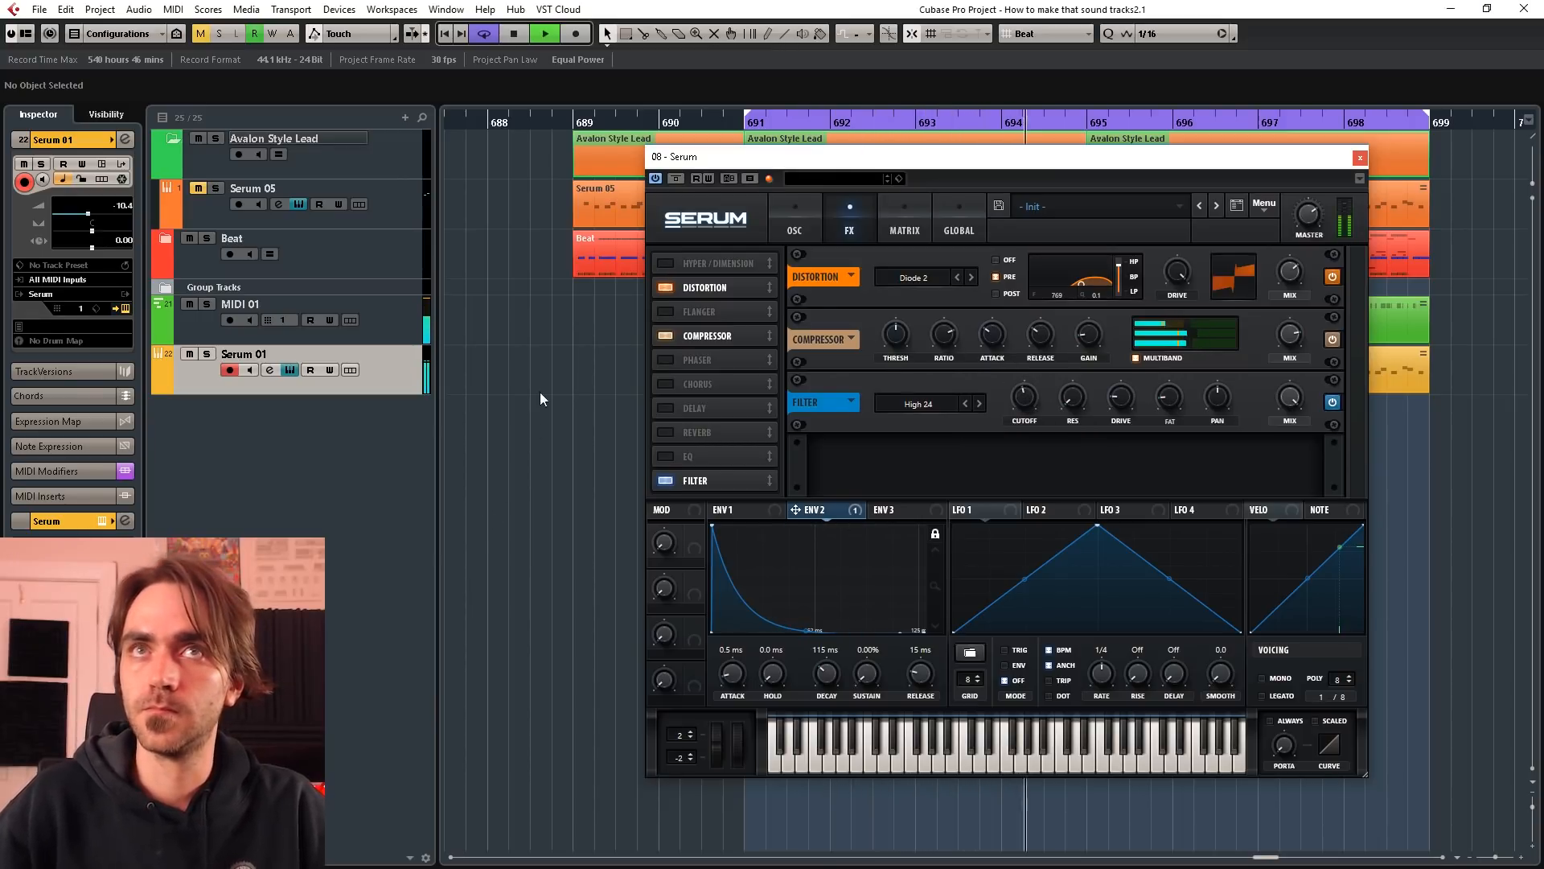
pyautogui.press('space')
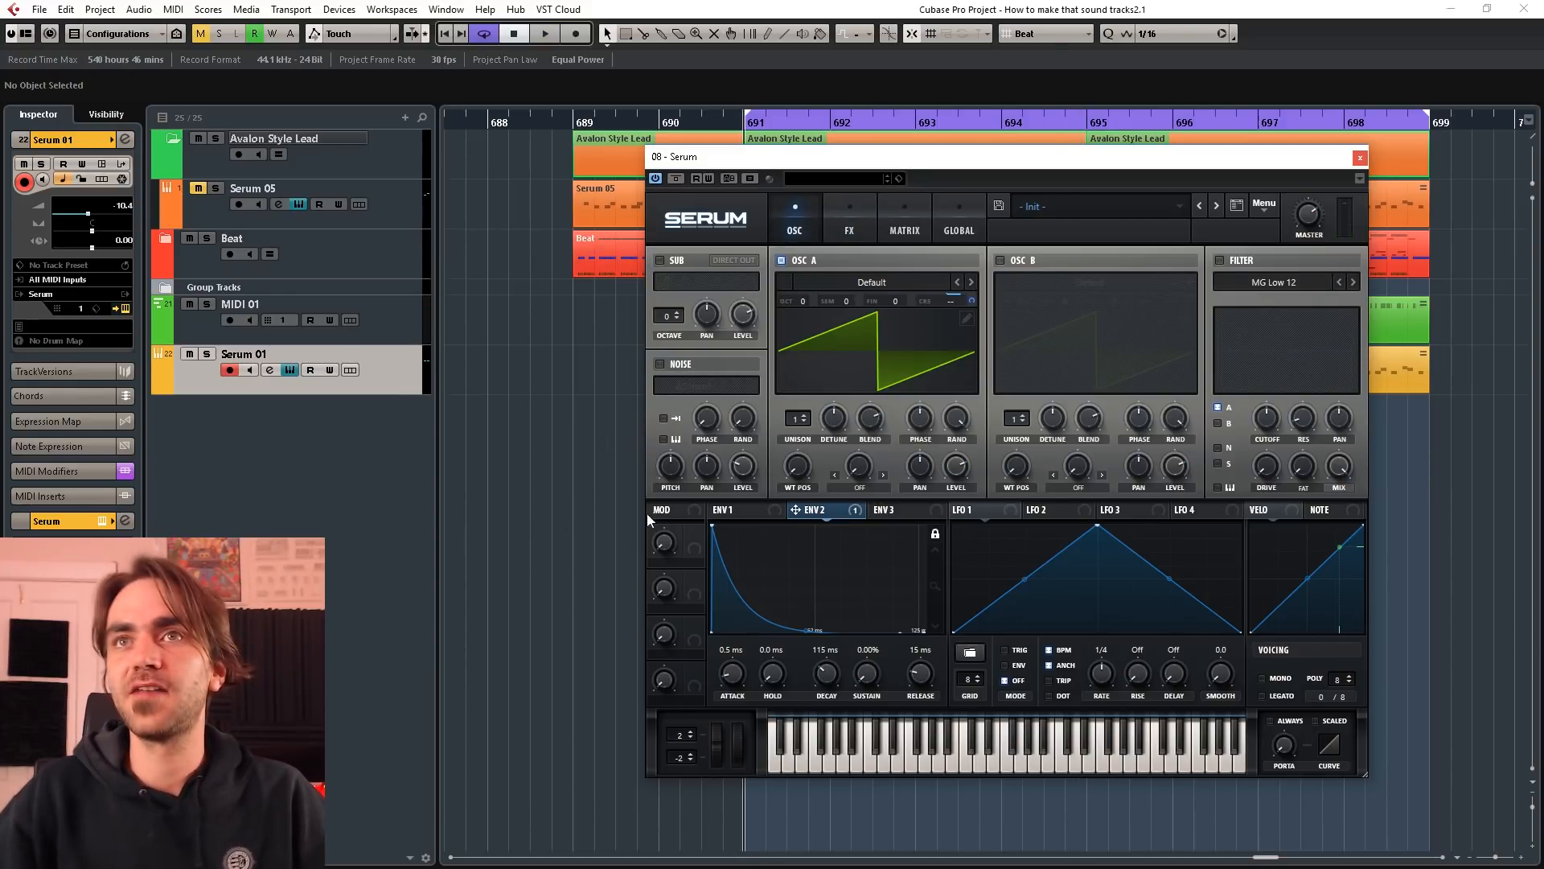
# Step: Set oscillator A's unison to 6 voices and lower its detune
pyautogui.moveTo(794, 418); pyautogui.dragTo(804, 369)
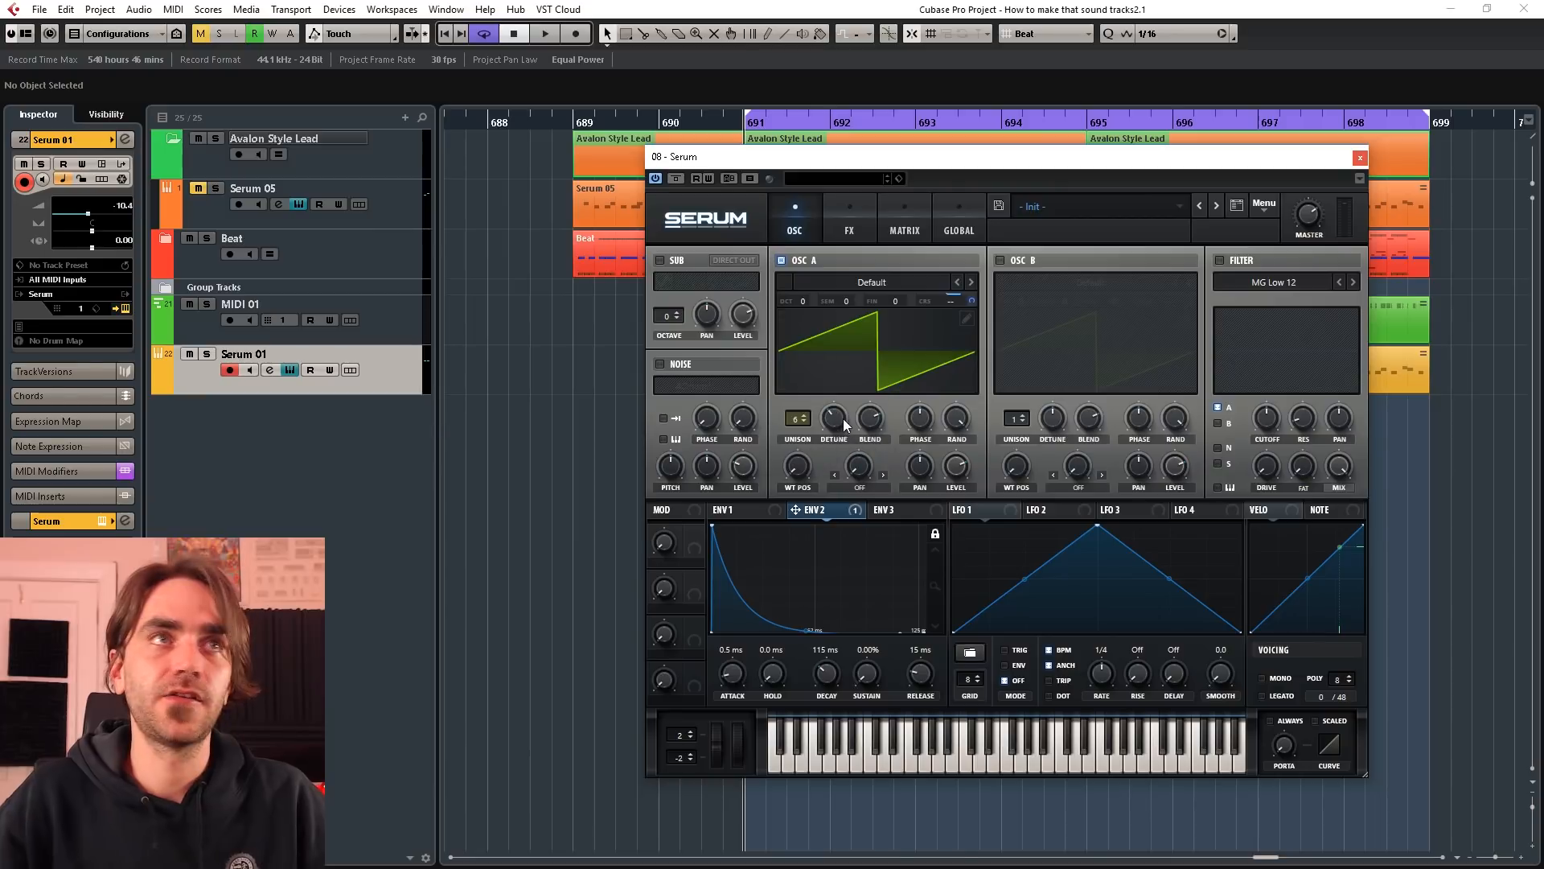
pyautogui.moveTo(830, 426); pyautogui.dragTo(835, 434)
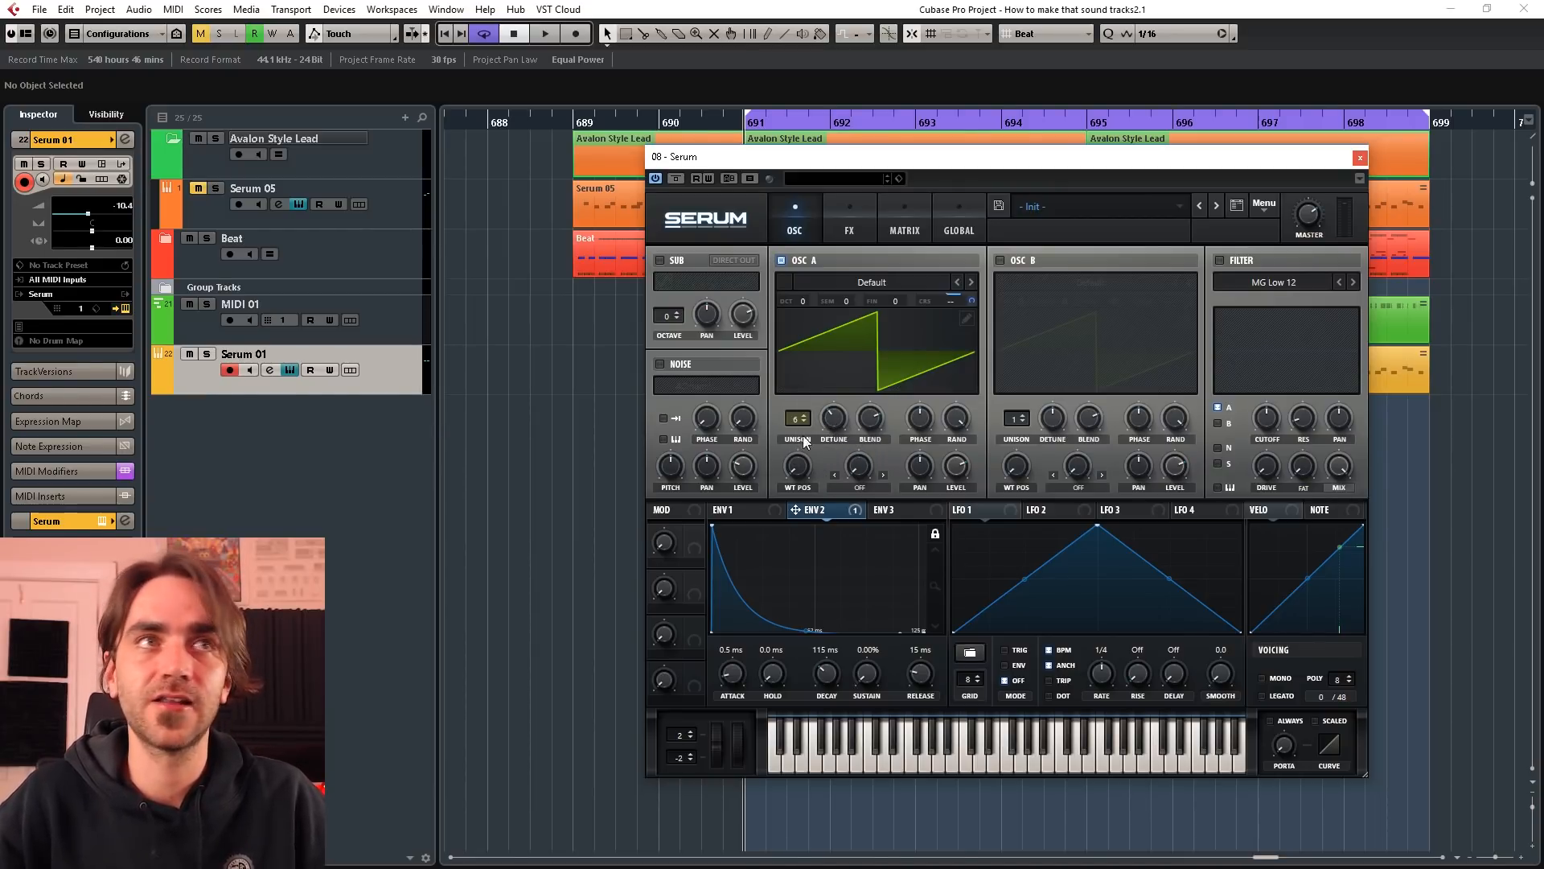
# Step: Enable the oscillator section's filter, set its type to High 24 and adjust its cutoff
pyautogui.click(1219, 261)
pyautogui.click(1261, 282)
pyautogui.moveTo(1271, 301)
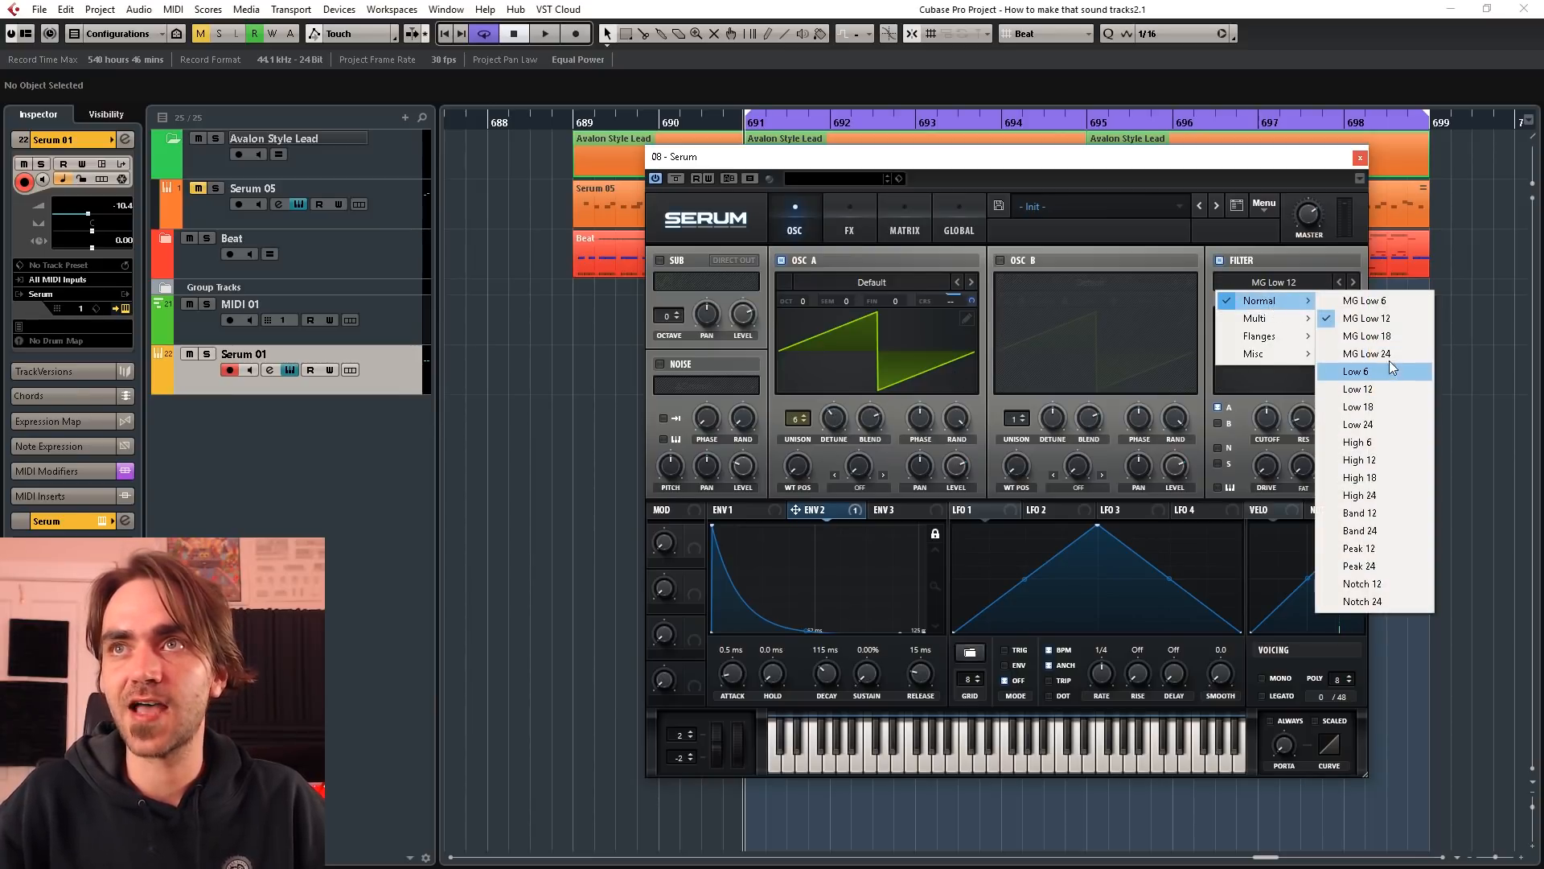
pyautogui.click(1376, 494)
pyautogui.moveTo(1269, 422); pyautogui.dragTo(1275, 416)
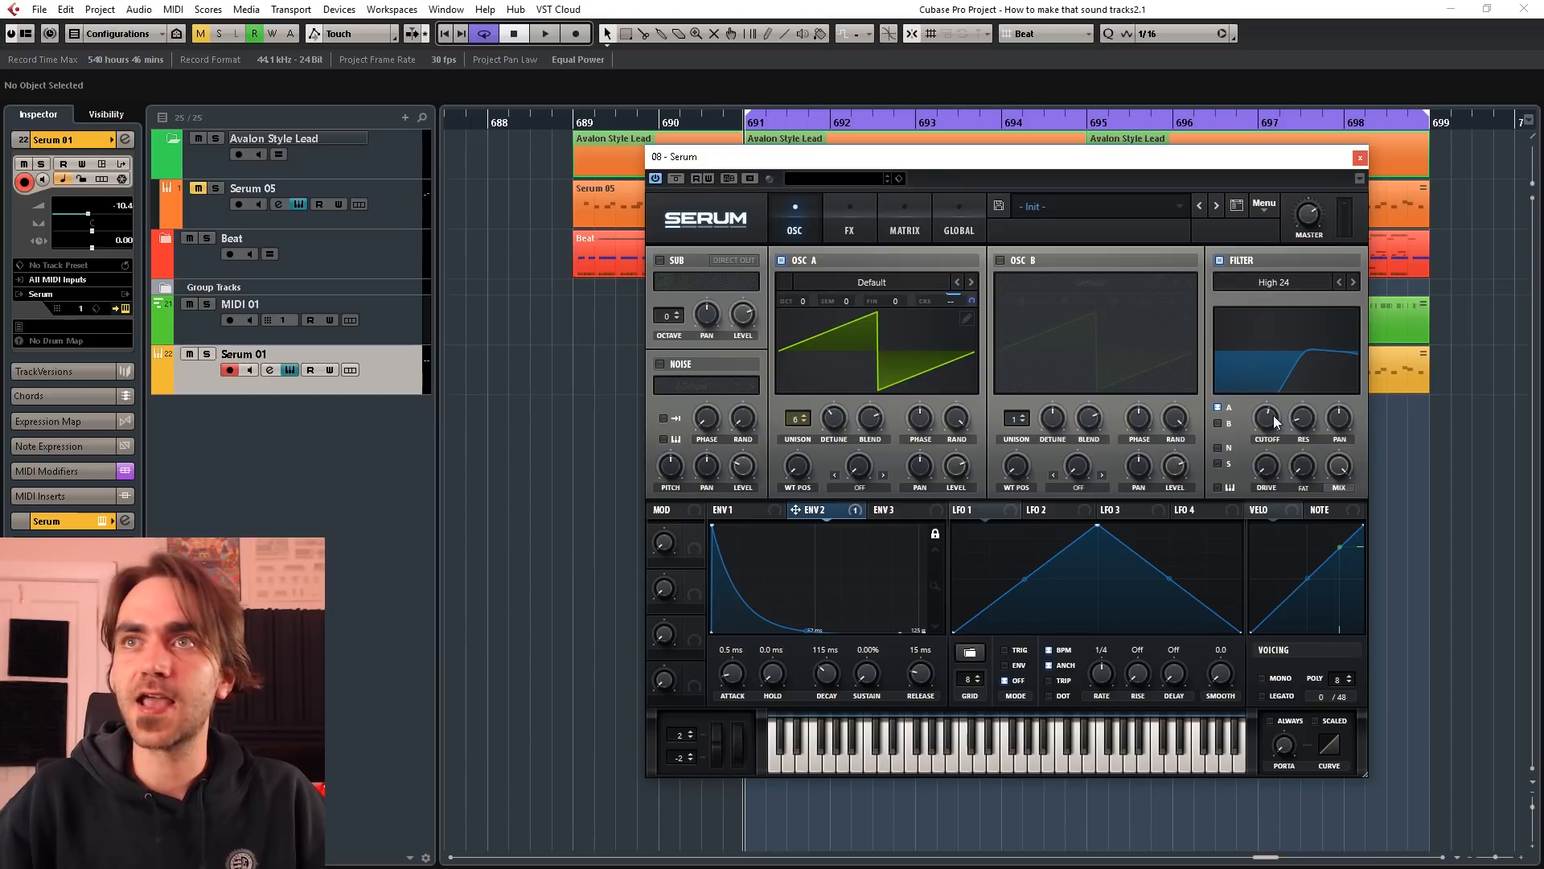
pyautogui.moveTo(1277, 422)
pyautogui.mouseDown()
pyautogui.moveTo(1275, 391)
pyautogui.moveTo(1269, 428)
pyautogui.mouseUp()
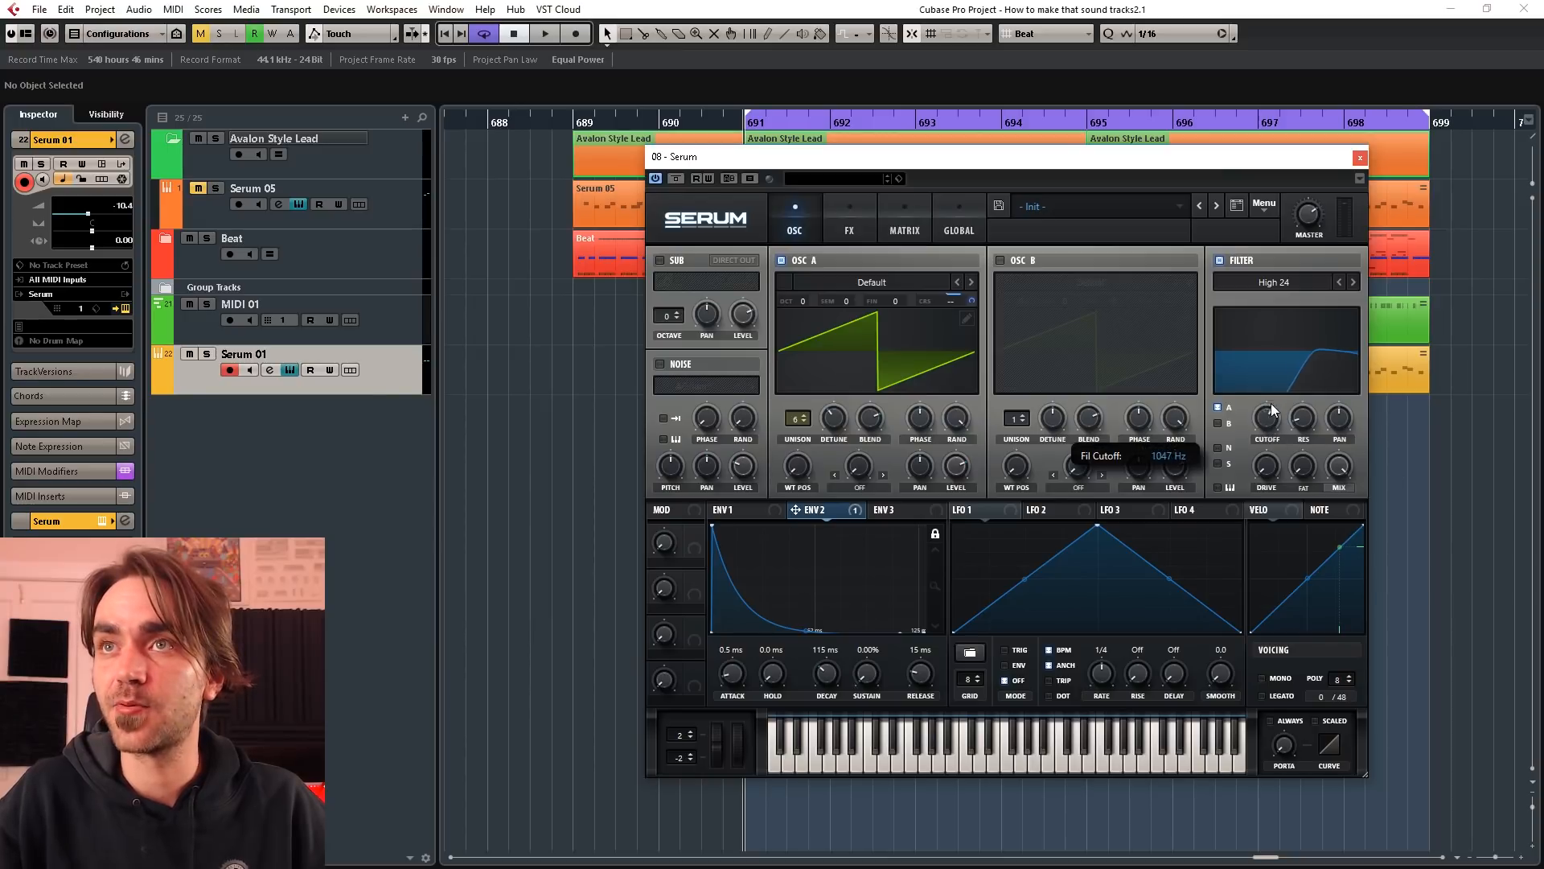
# Step: Play the loop and fine-tune the oscillator filter's cutoff by ear, then stop playback
pyautogui.click(846, 228)
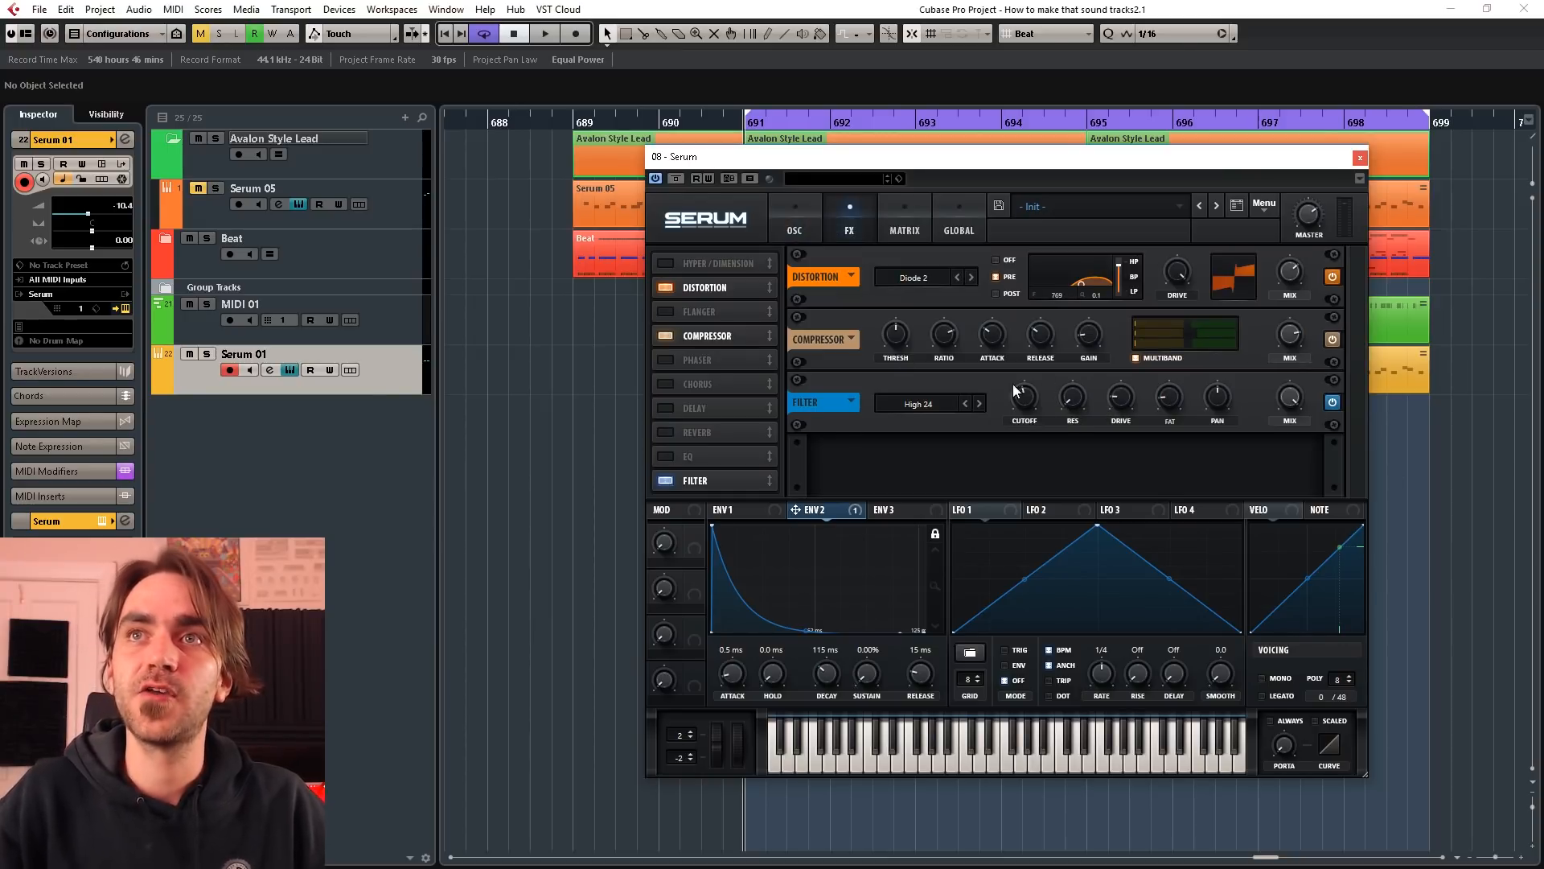
pyautogui.click(791, 216)
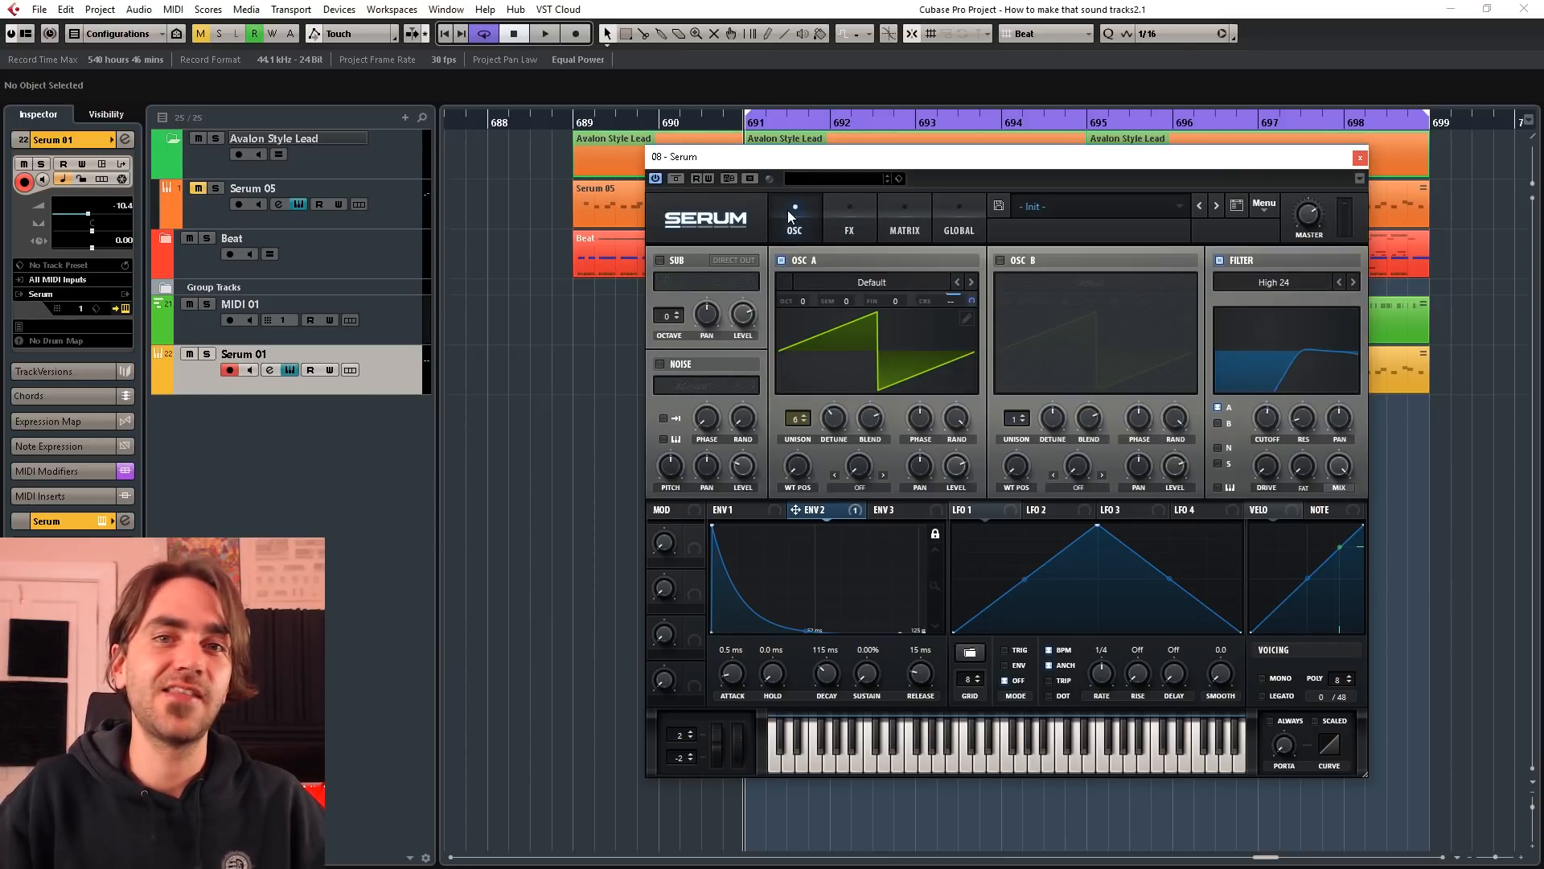
pyautogui.press('space')
pyautogui.moveTo(1269, 418)
pyautogui.mouseDown()
pyautogui.moveTo(1270, 349)
pyautogui.moveTo(1271, 425)
pyautogui.mouseUp()
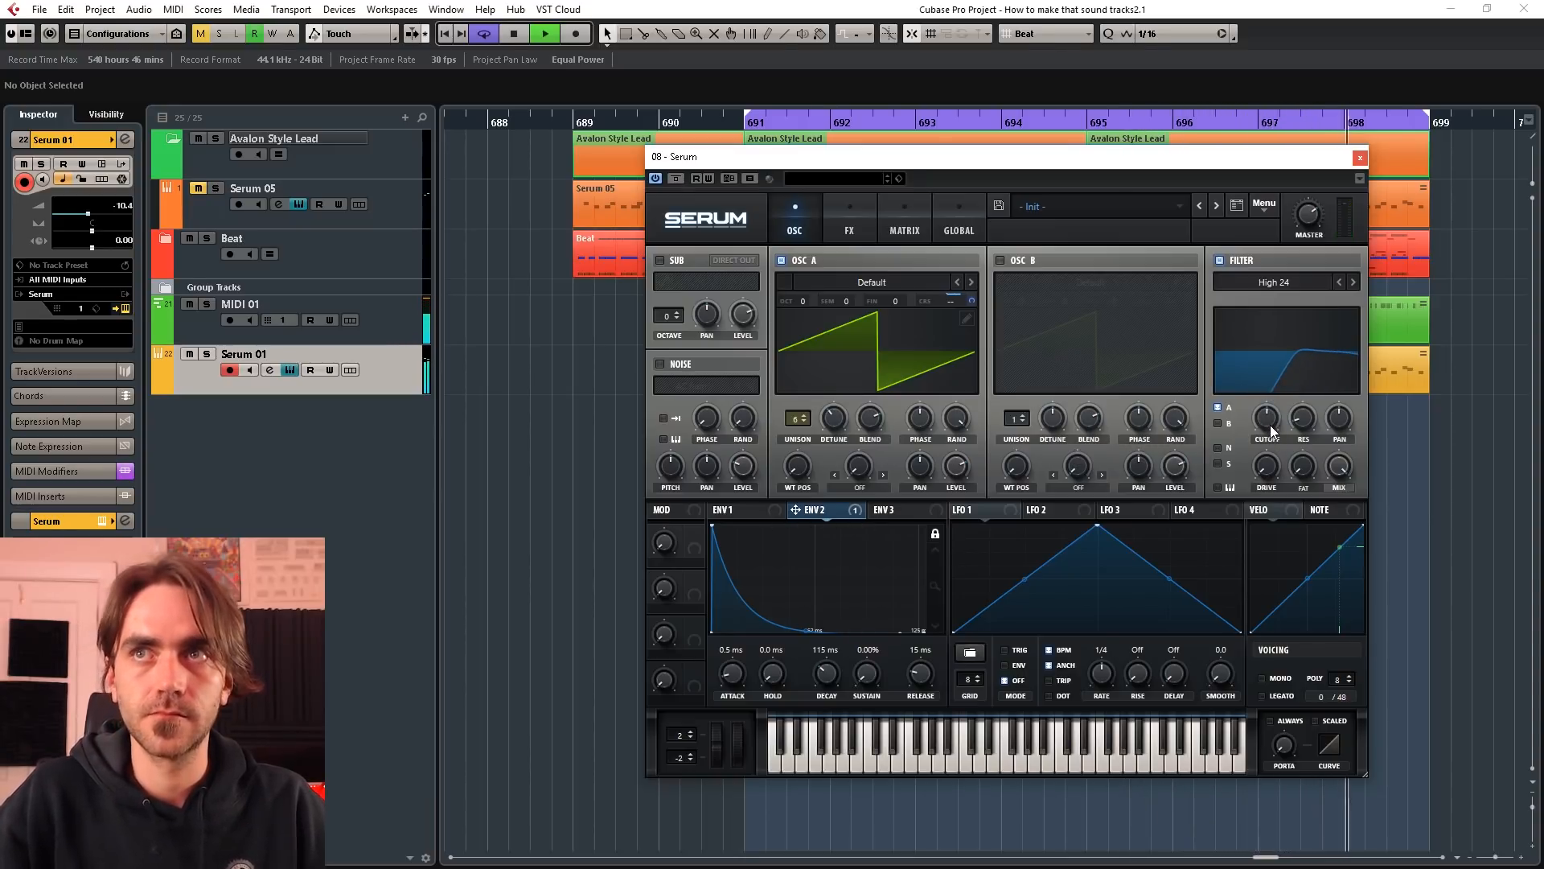
pyautogui.press('space')
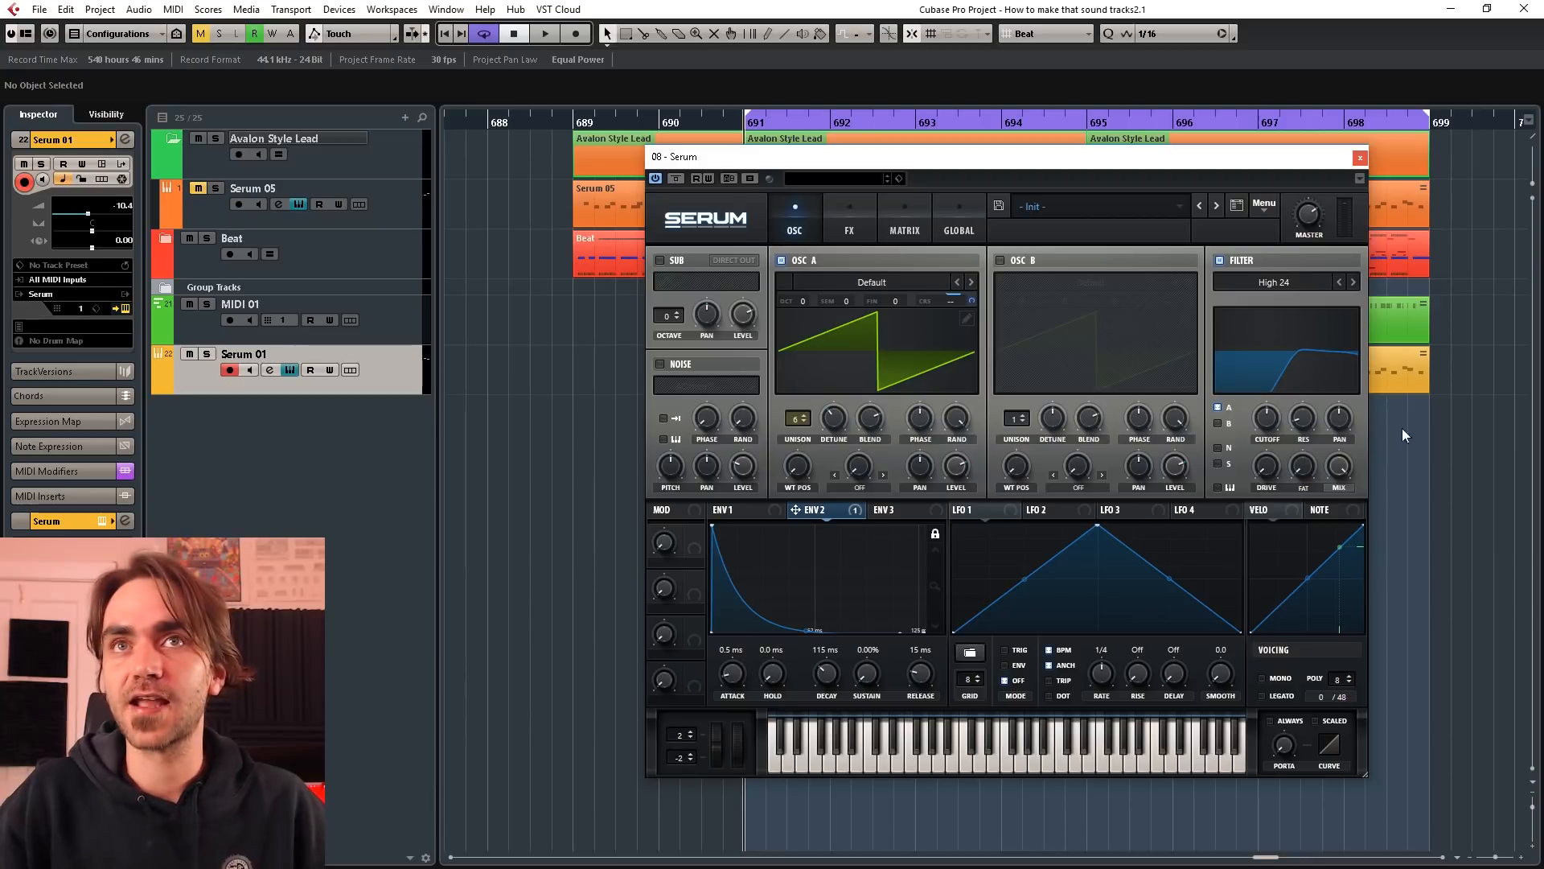
# Step: Set ENV 3's sustain to 0% and assign Env 3 as modulation source for the effects filter's cutoff, adjusting the modulation amount
pyautogui.click(850, 219)
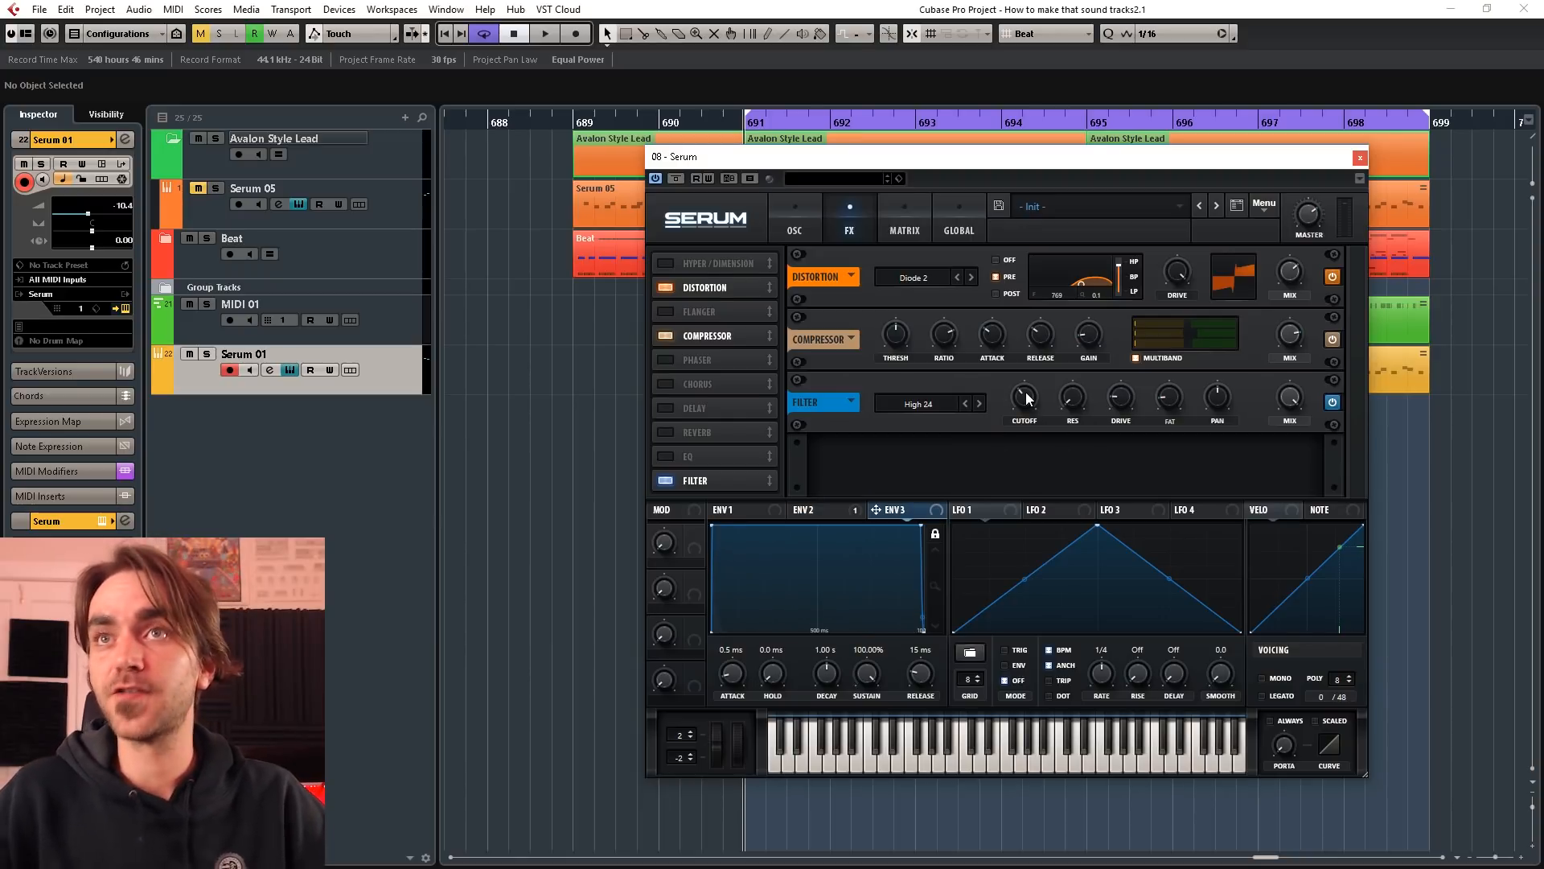
pyautogui.moveTo(1026, 399)
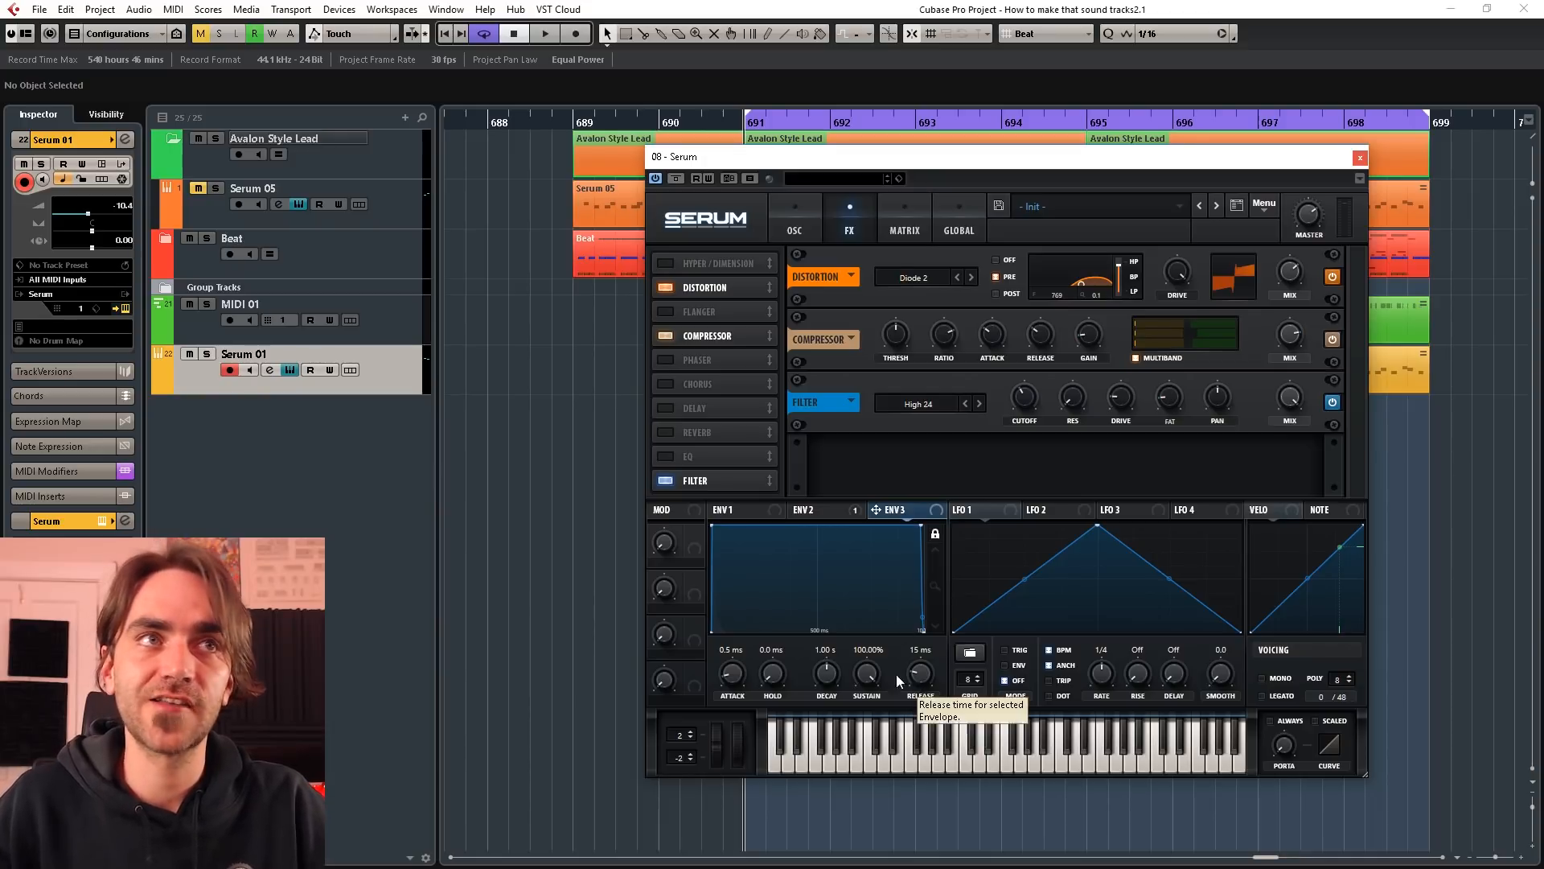
pyautogui.moveTo(871, 684); pyautogui.dragTo(868, 866)
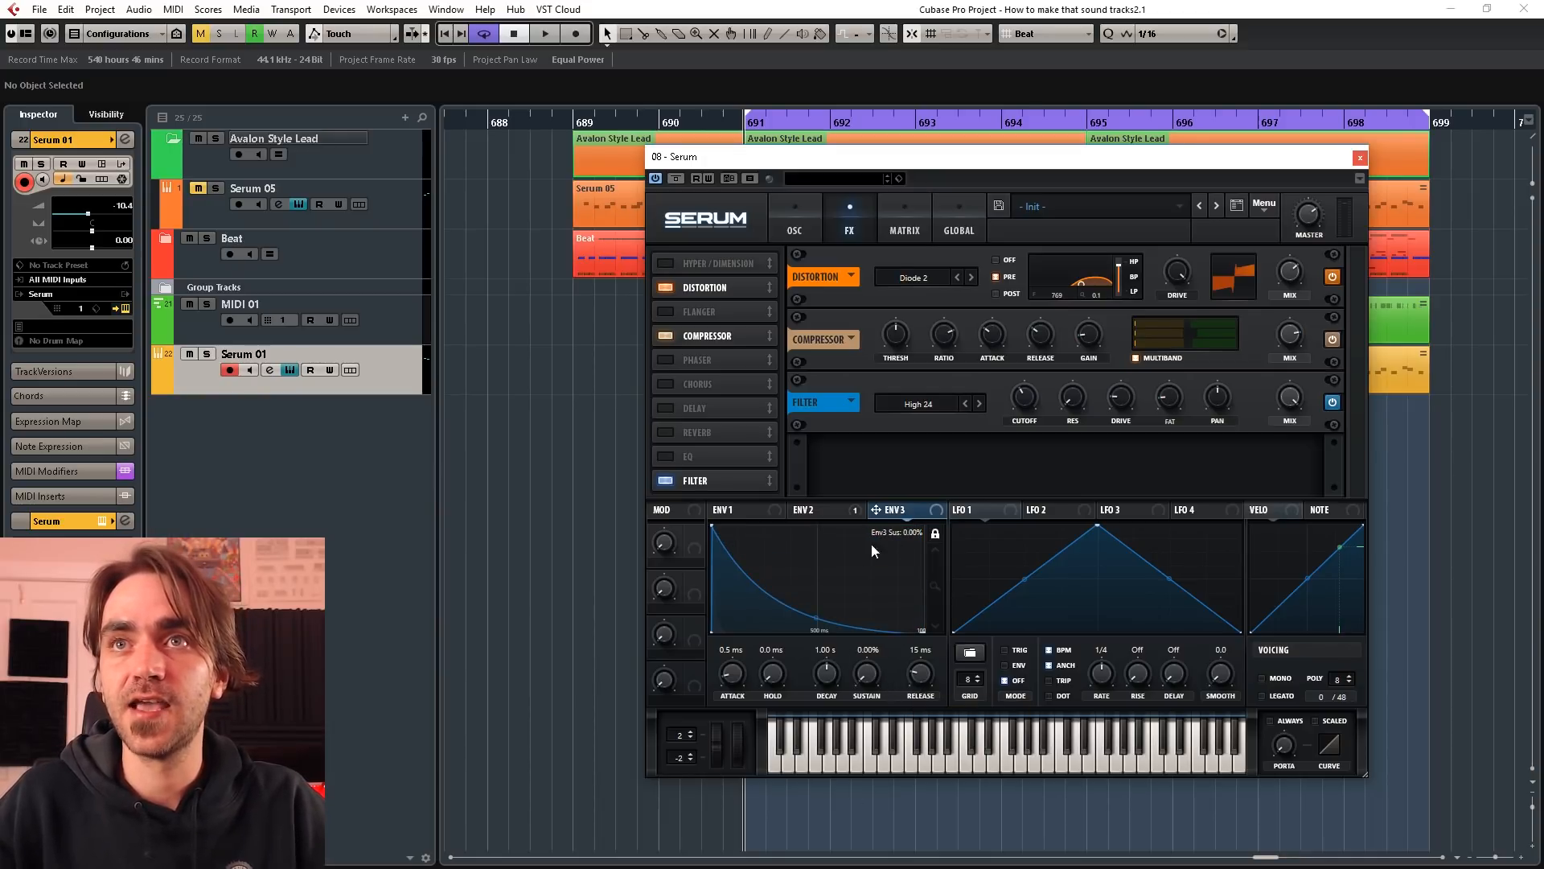
pyautogui.rightClick(1024, 385)
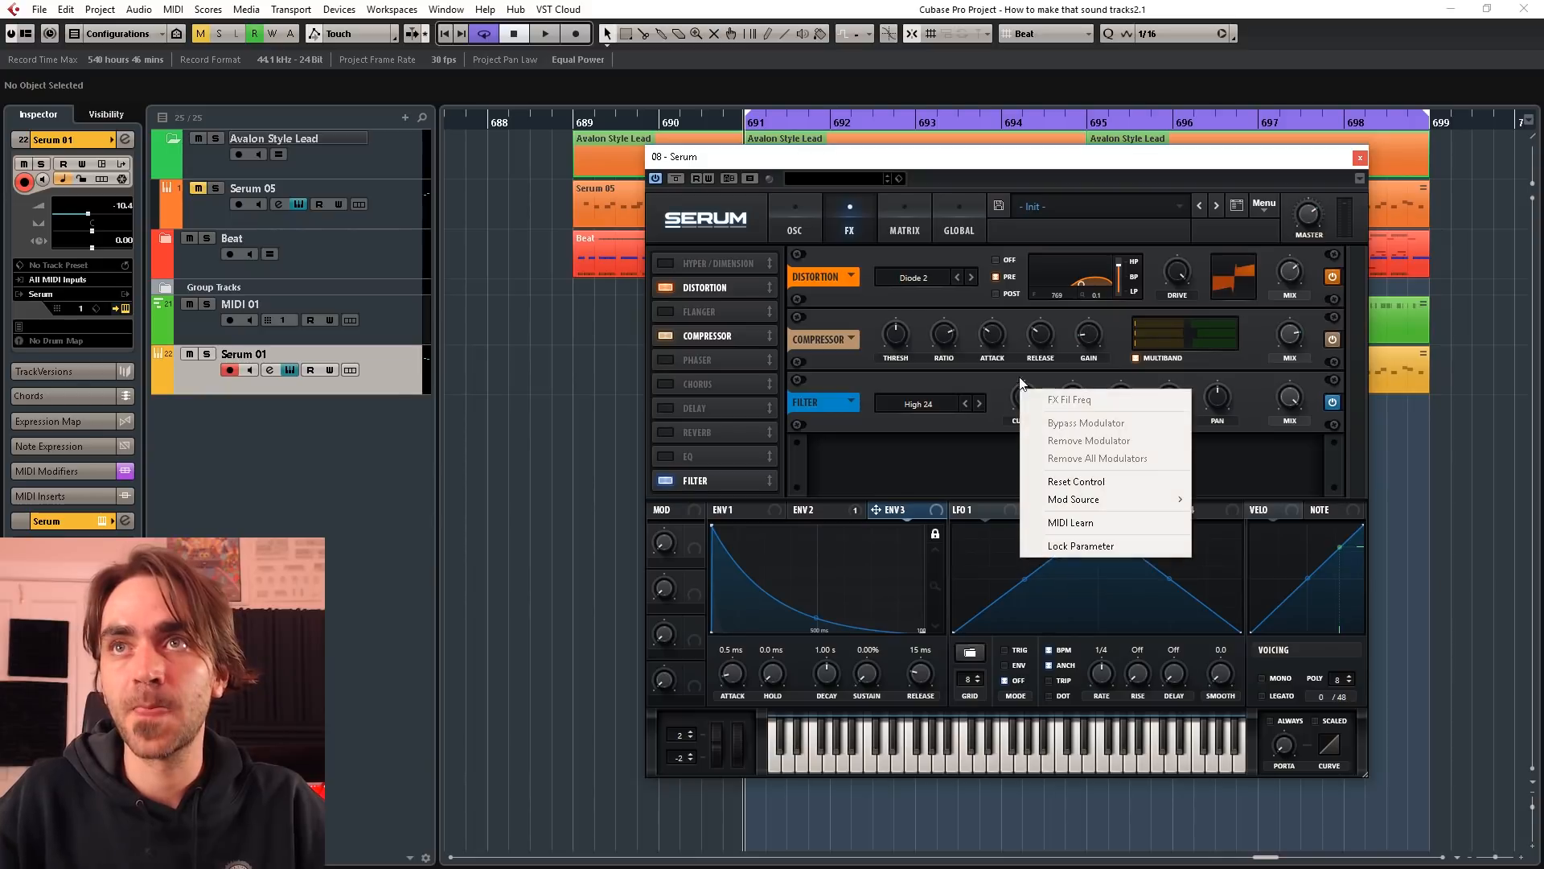
pyautogui.moveTo(1155, 500)
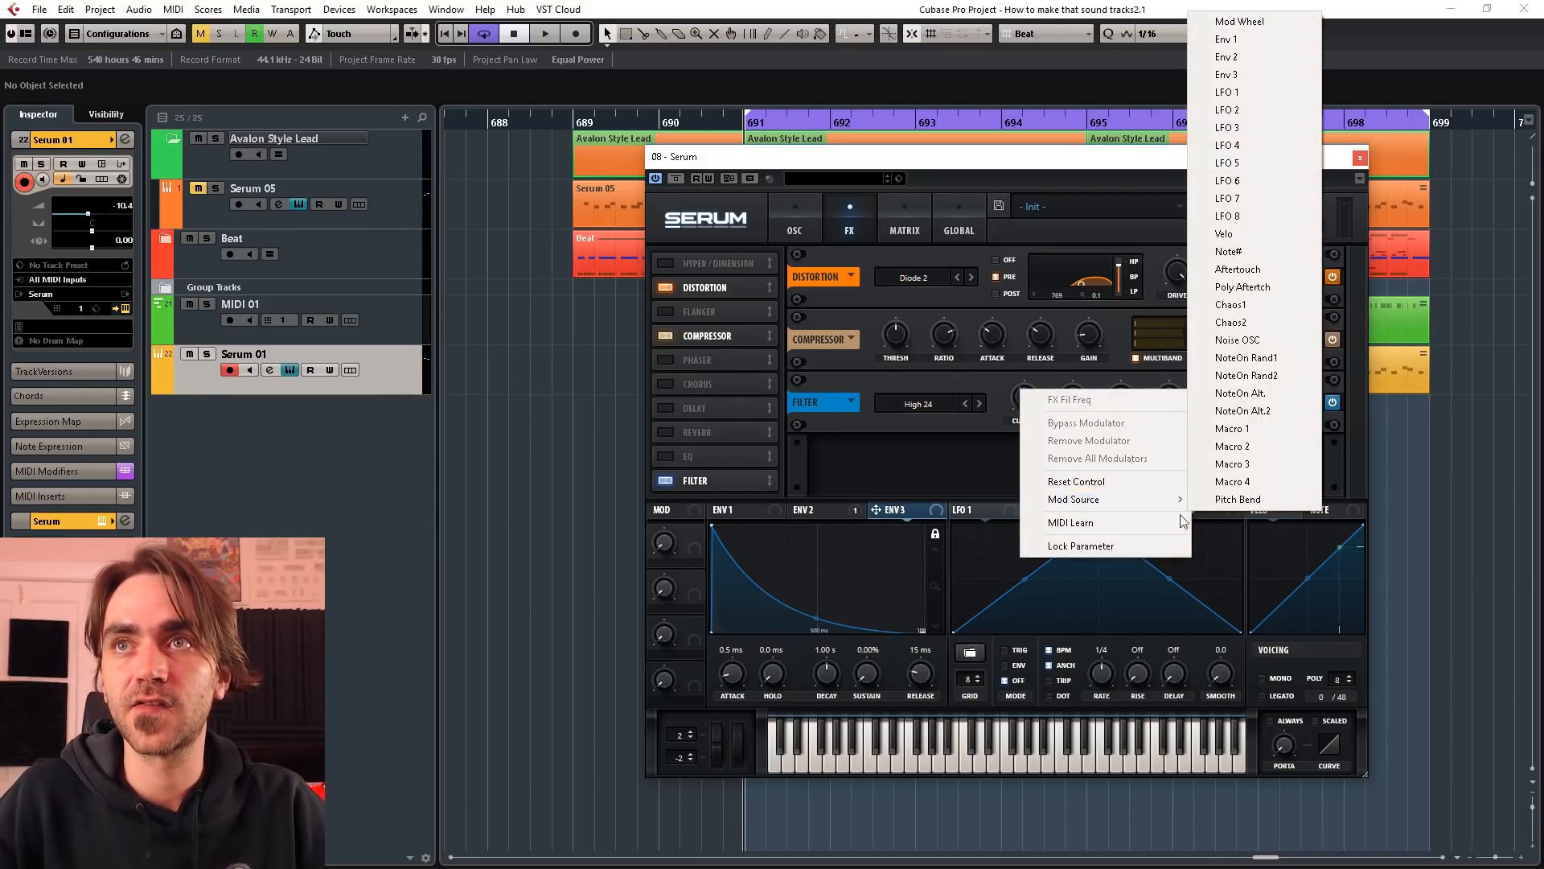
pyautogui.click(1223, 75)
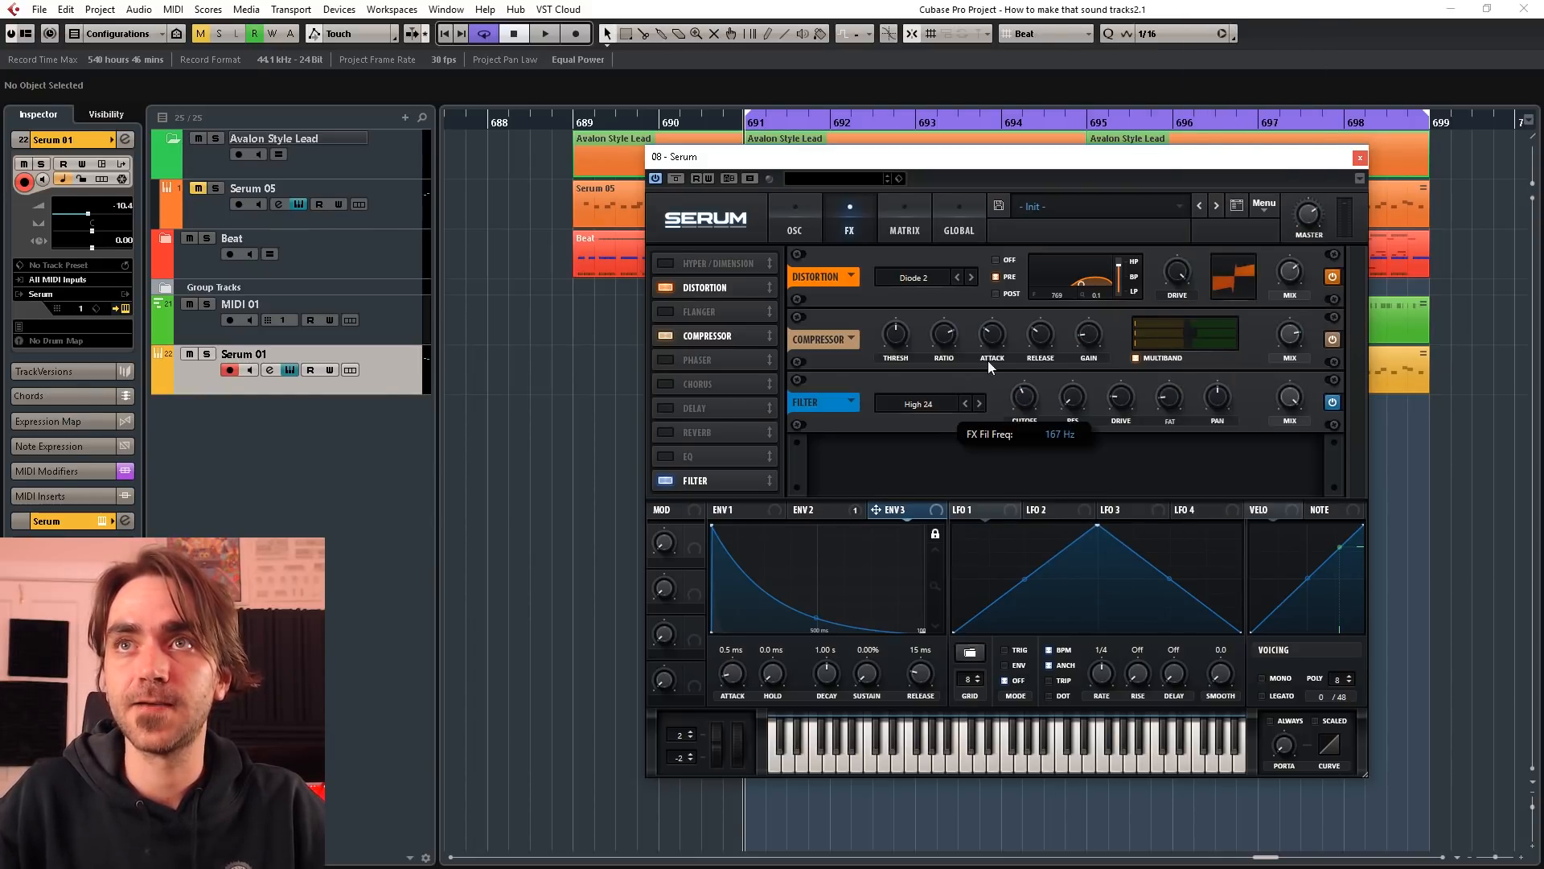
pyautogui.moveTo(1013, 385); pyautogui.dragTo(1014, 374)
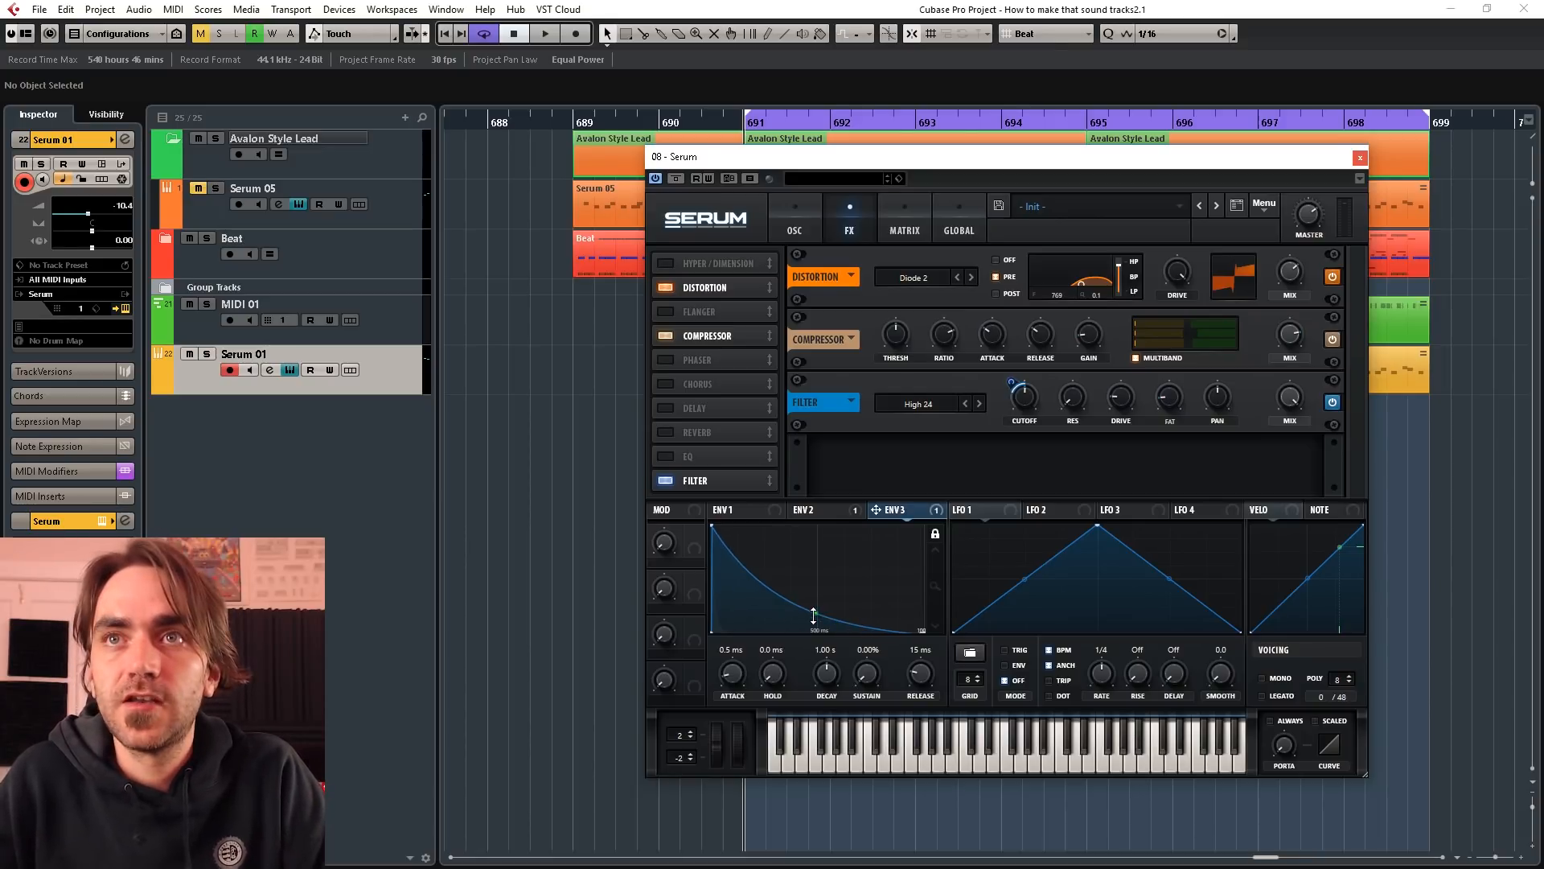
# Step: Play the loop, raise the effects filter's cutoff and reduce the filter's mix
pyautogui.click(804, 218)
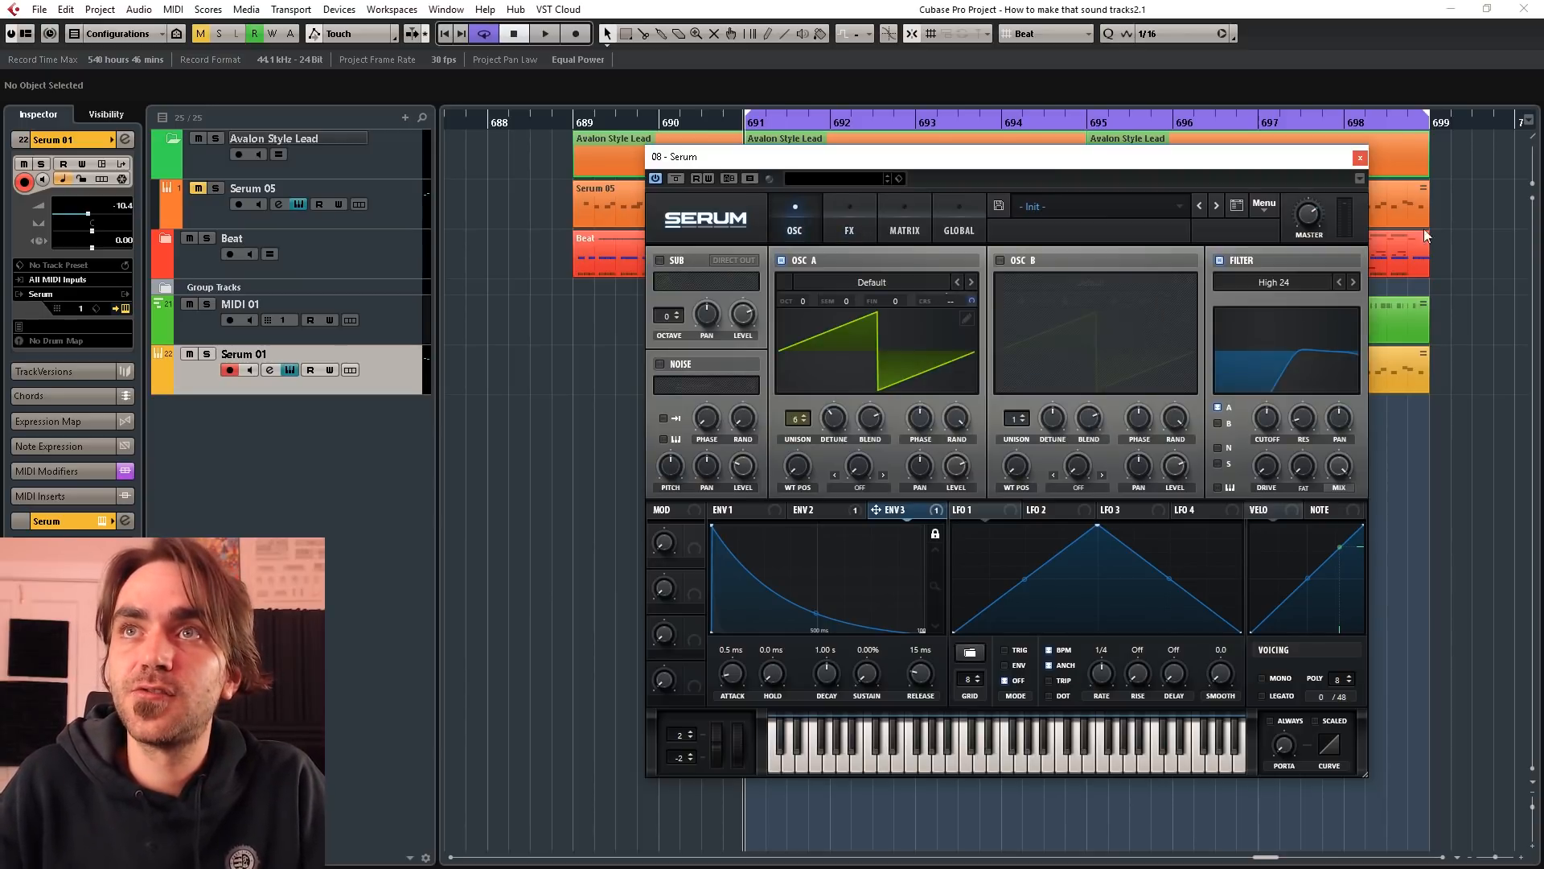
pyautogui.click(851, 226)
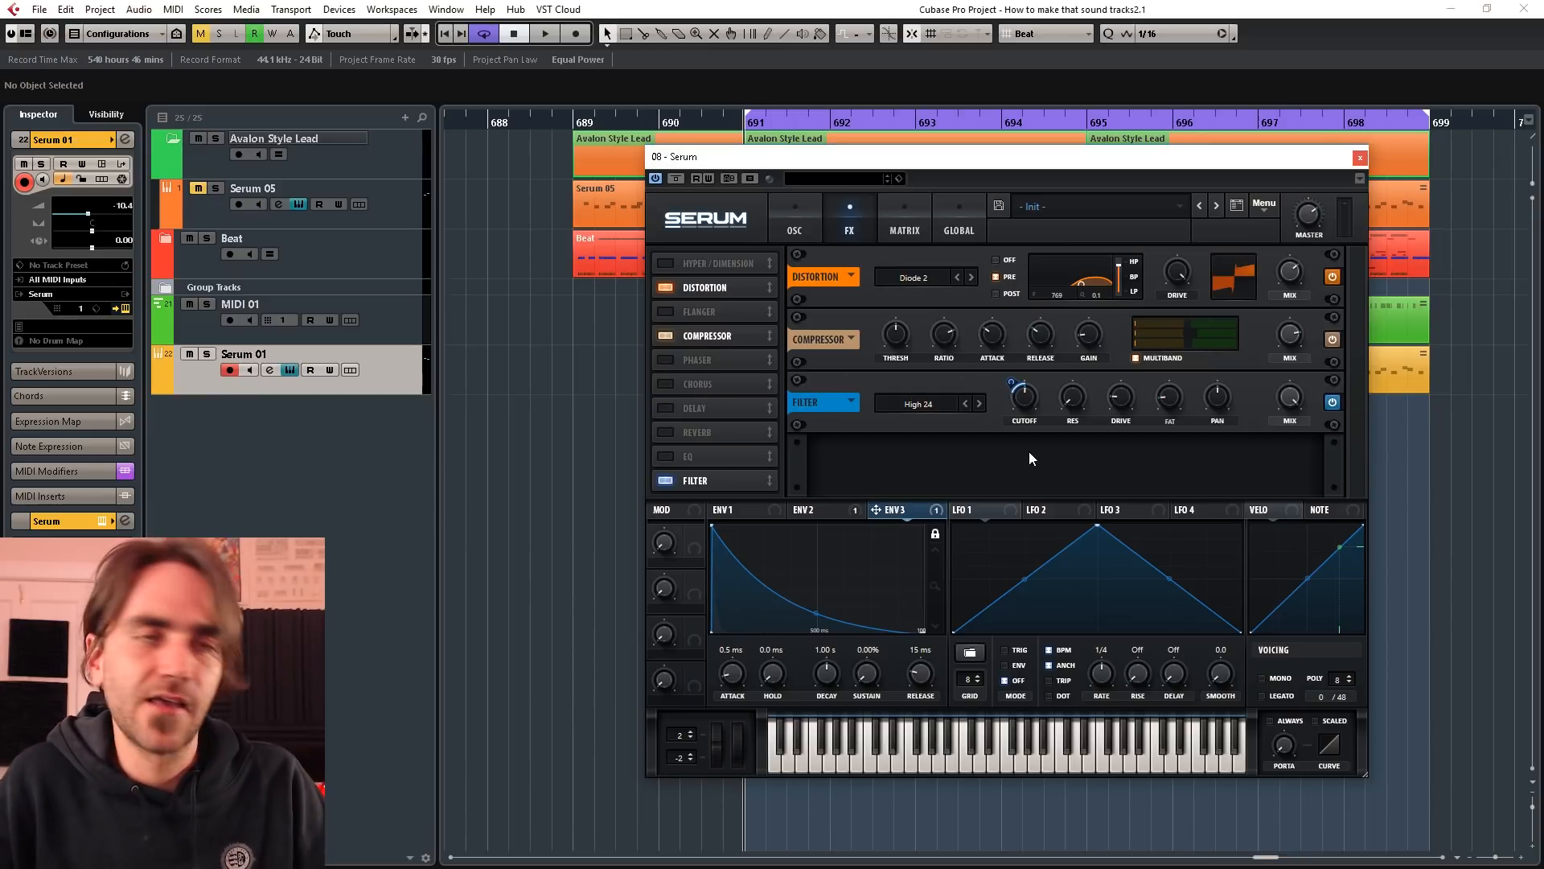
pyautogui.press('space')
pyautogui.moveTo(1026, 426)
pyautogui.moveTo(1022, 434); pyautogui.dragTo(1027, 405)
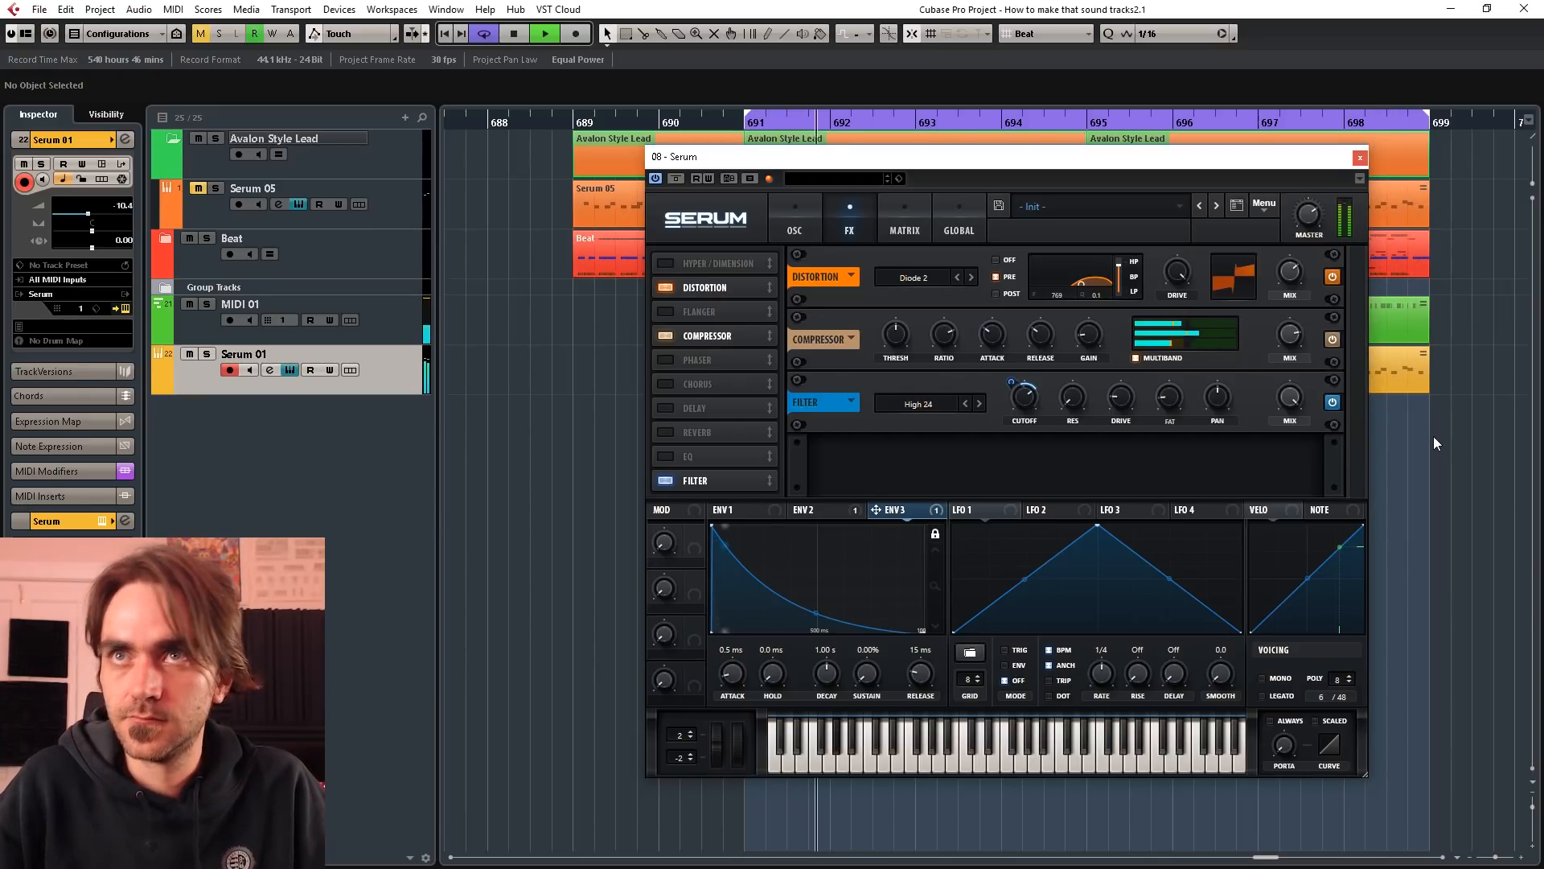
pyautogui.moveTo(1297, 404)
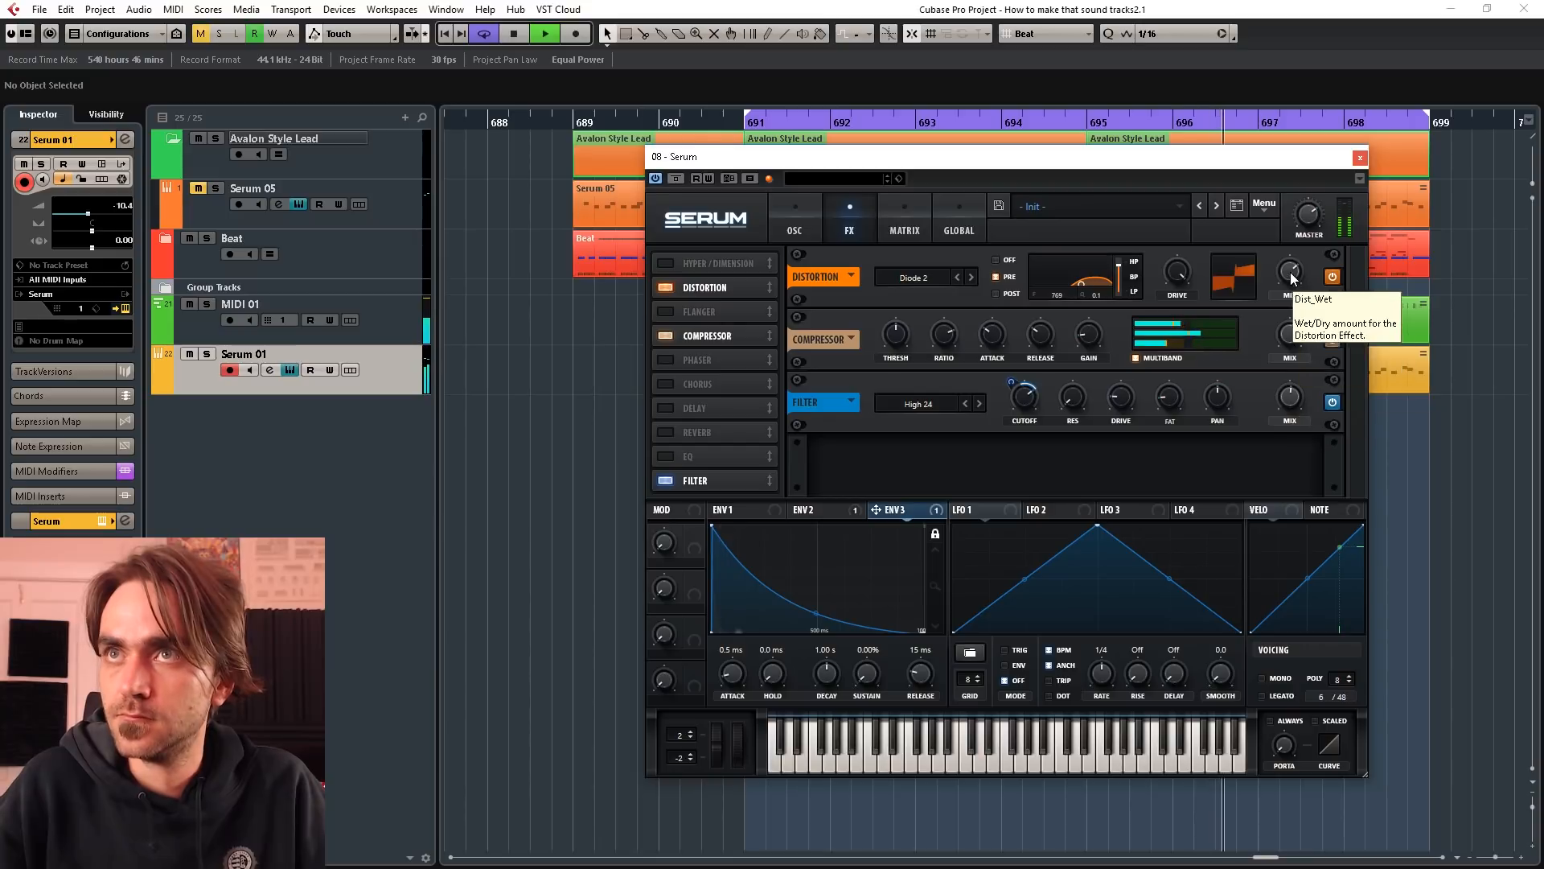
# Step: Lower the distortion's mix while listening to the loop, then stop playback
pyautogui.moveTo(1296, 265)
pyautogui.moveTo(1295, 282); pyautogui.dragTo(1294, 356)
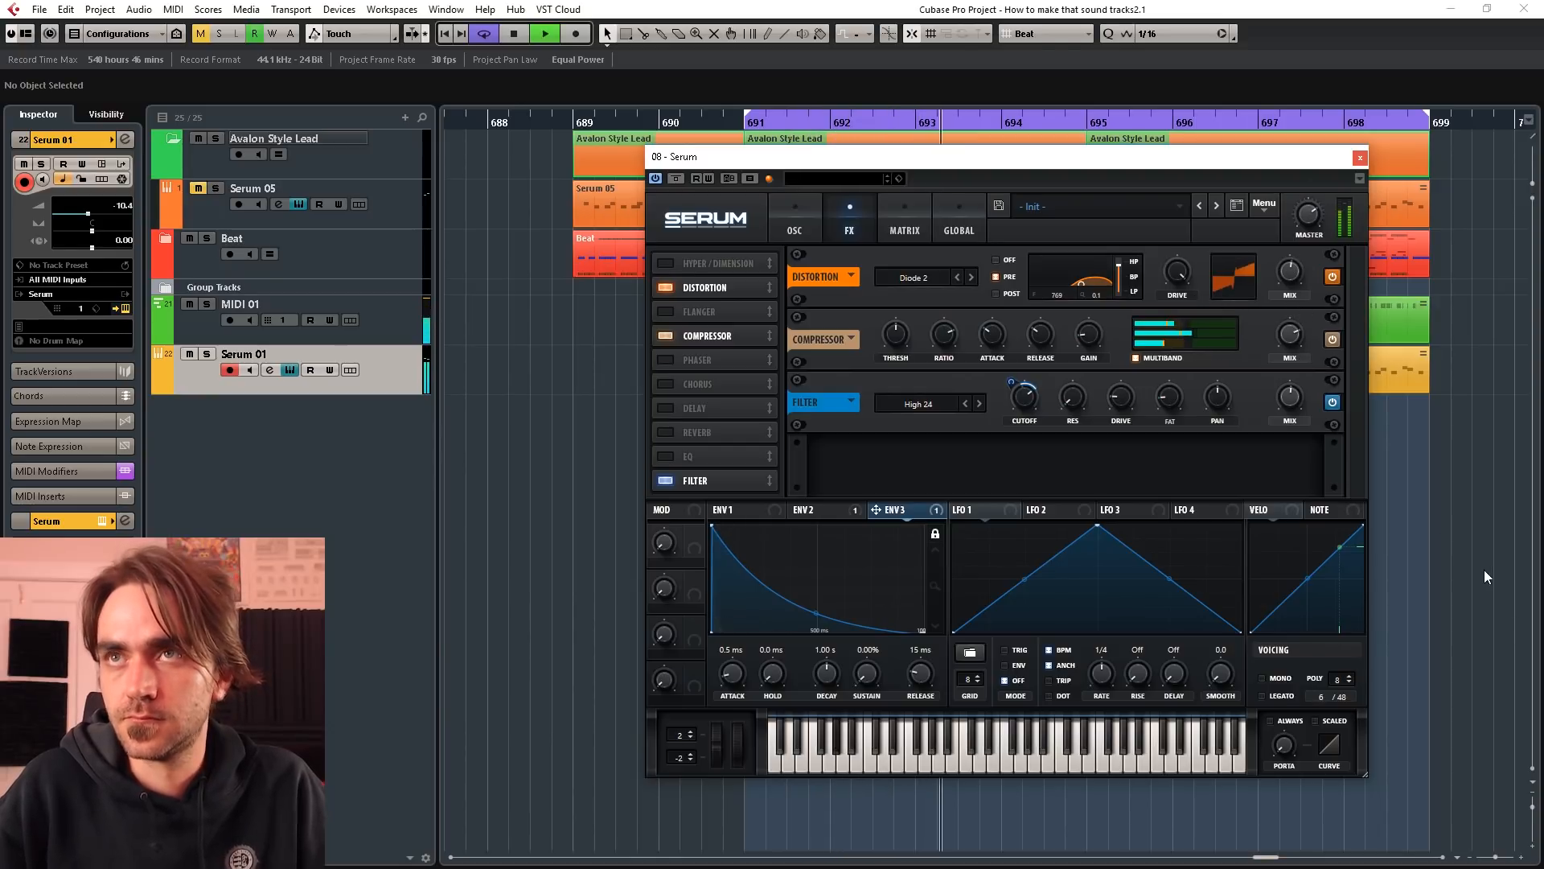
pyautogui.press('space')
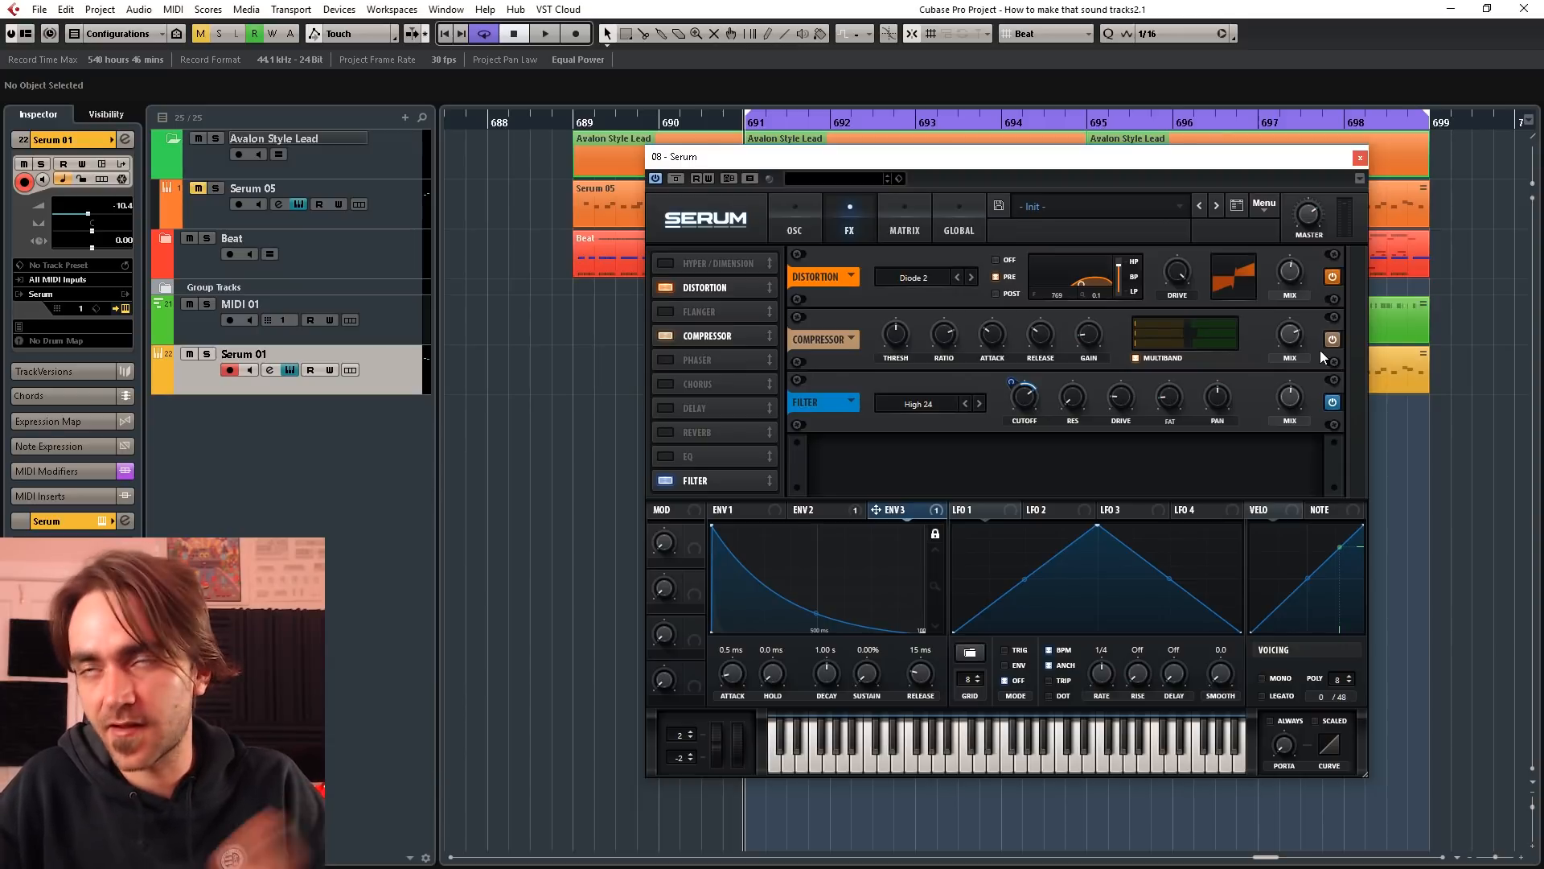
# Step: Close the Serum window and collapse the Serum 01 track's settings section in the Inspector
pyautogui.click(1359, 158)
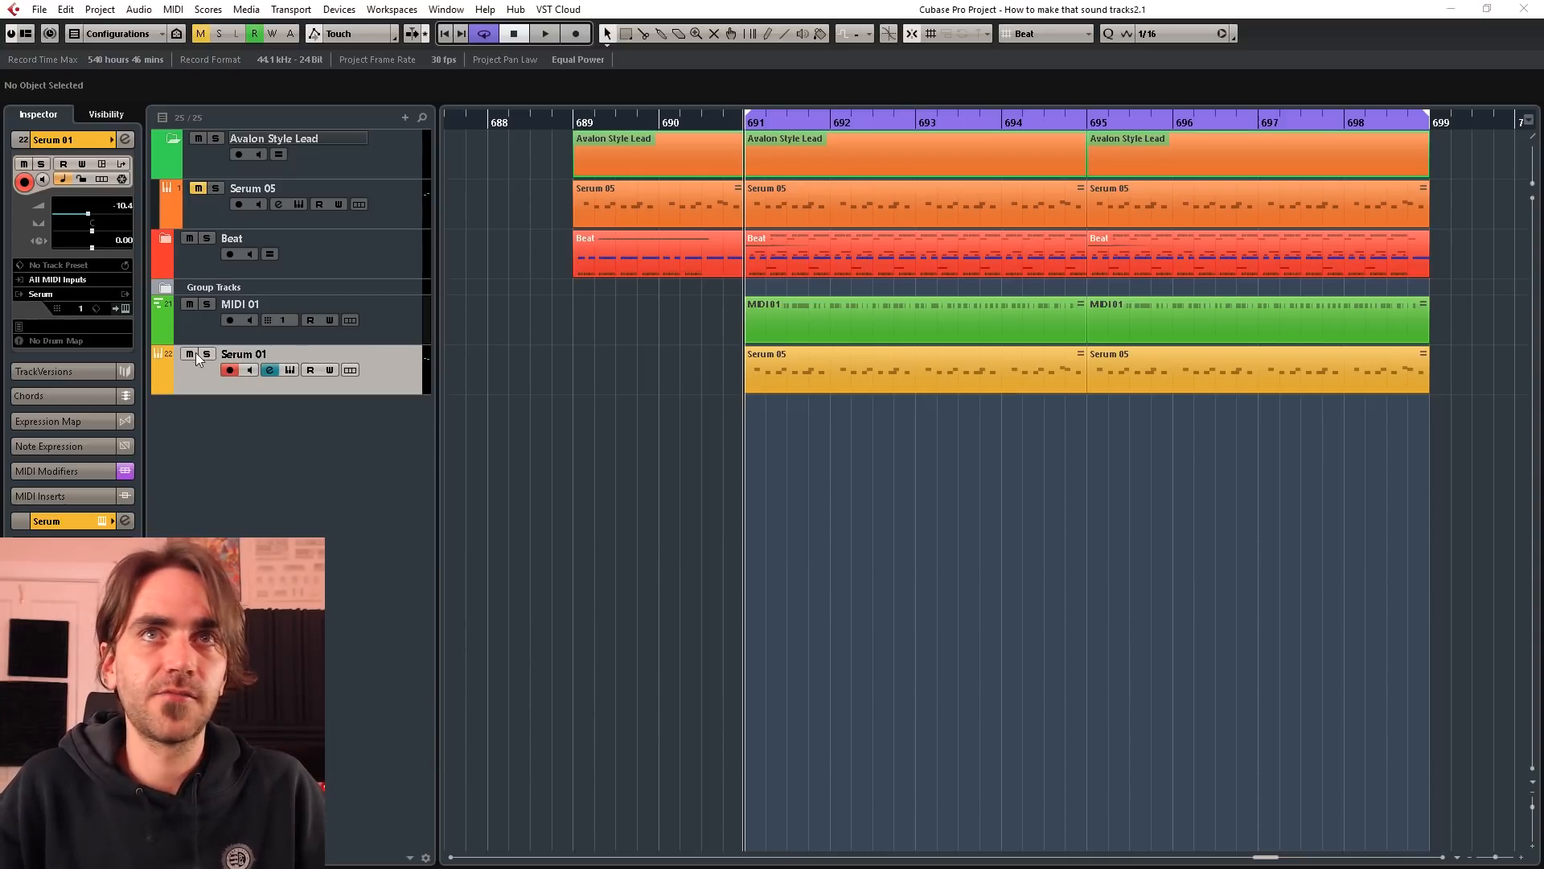
pyautogui.click(127, 142)
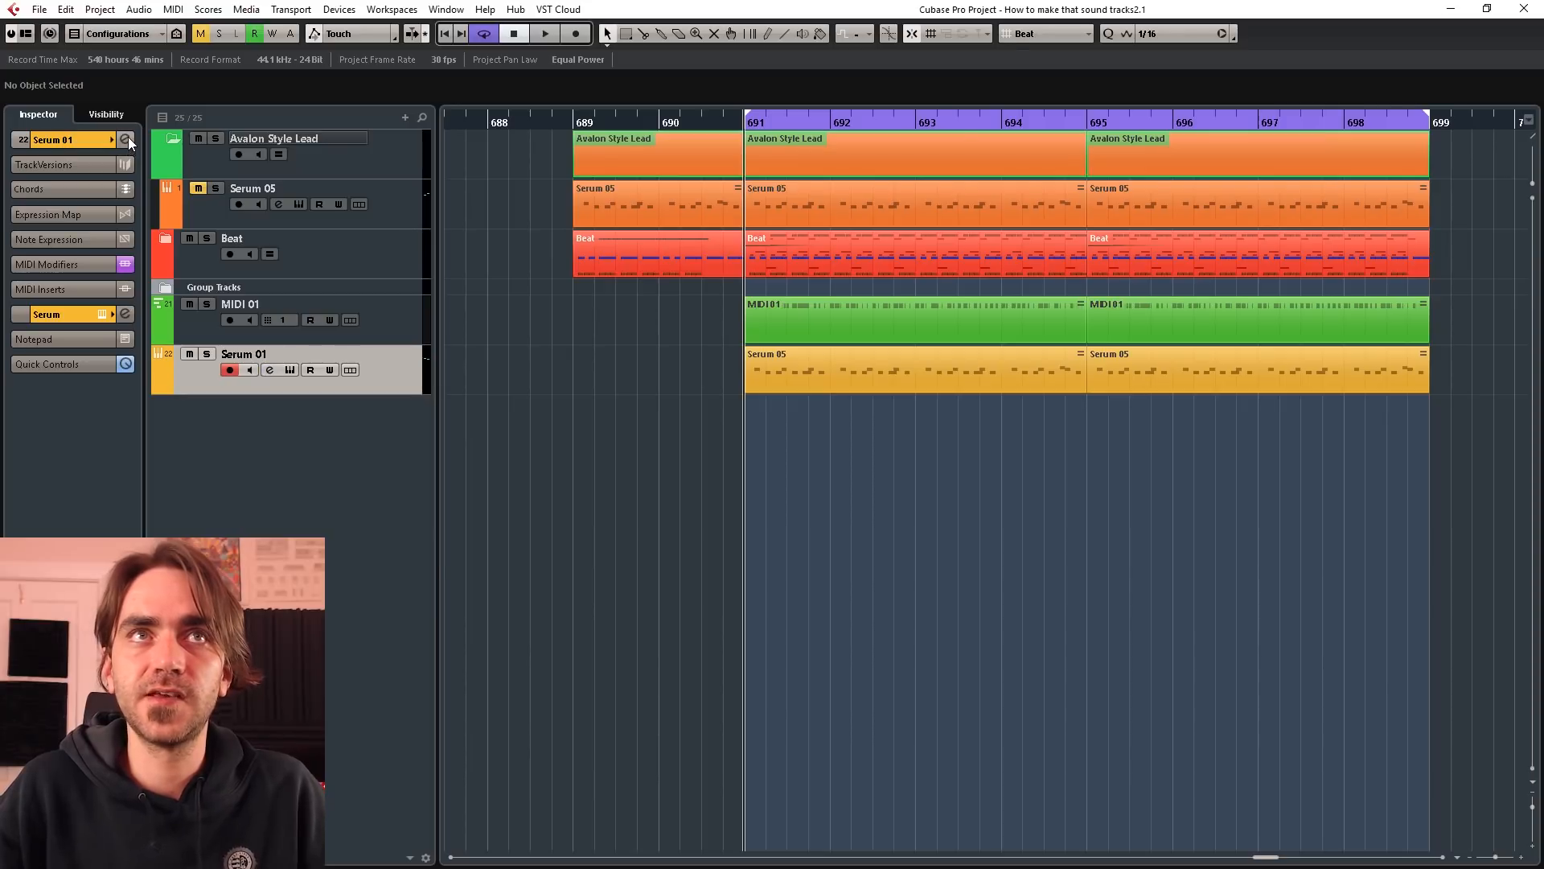
# Step: Review the settings of the ColourCopy, REVerence and Wider inserts on the Serum 01 channel, closing each plug-in window
pyautogui.click(126, 141)
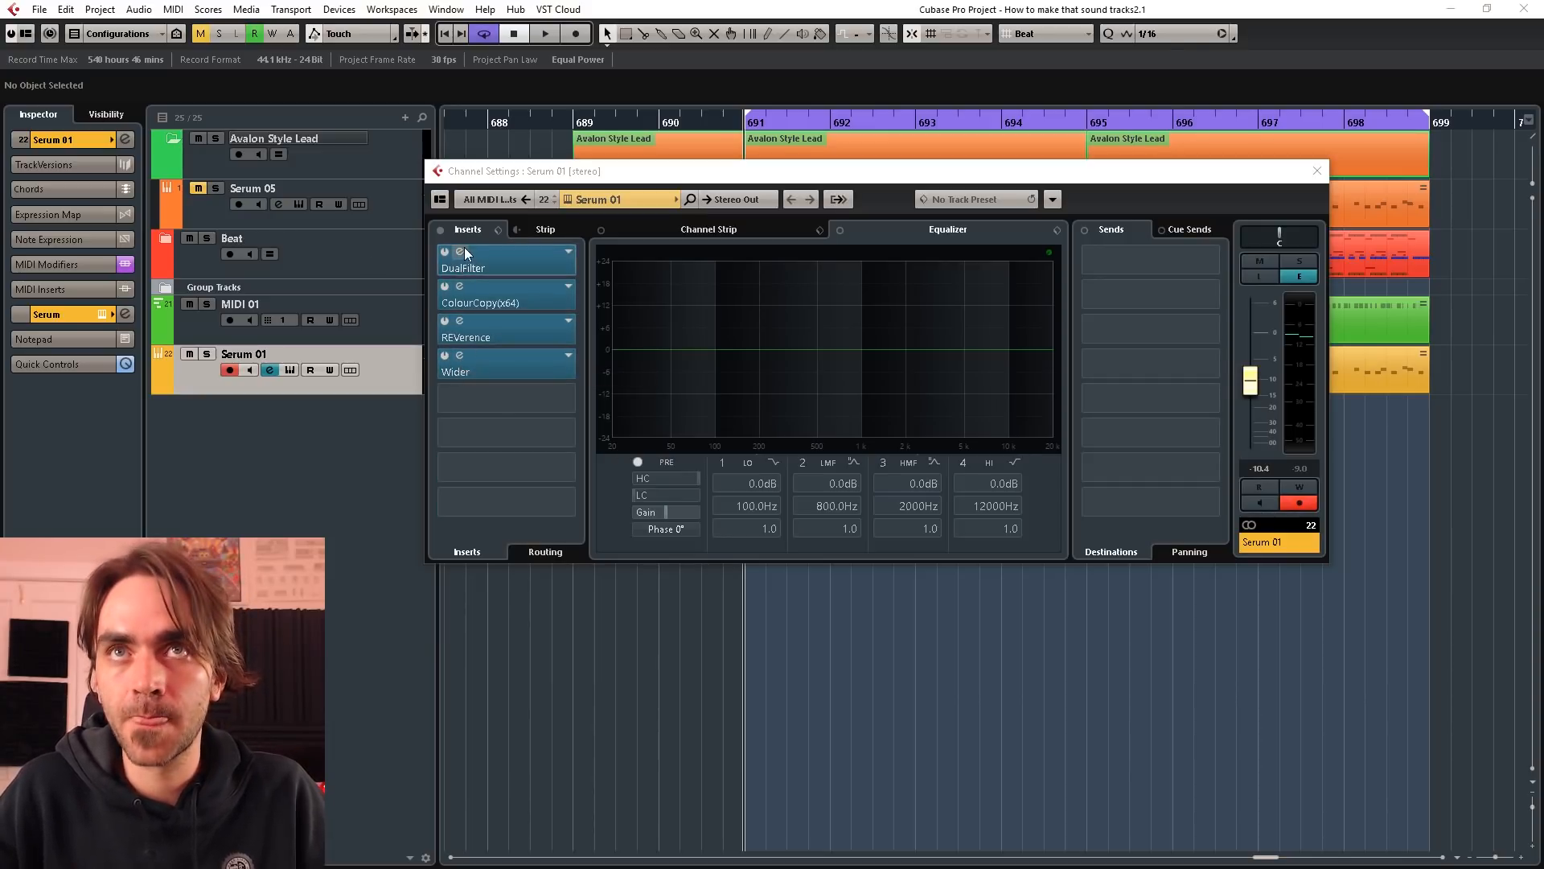
pyautogui.click(461, 287)
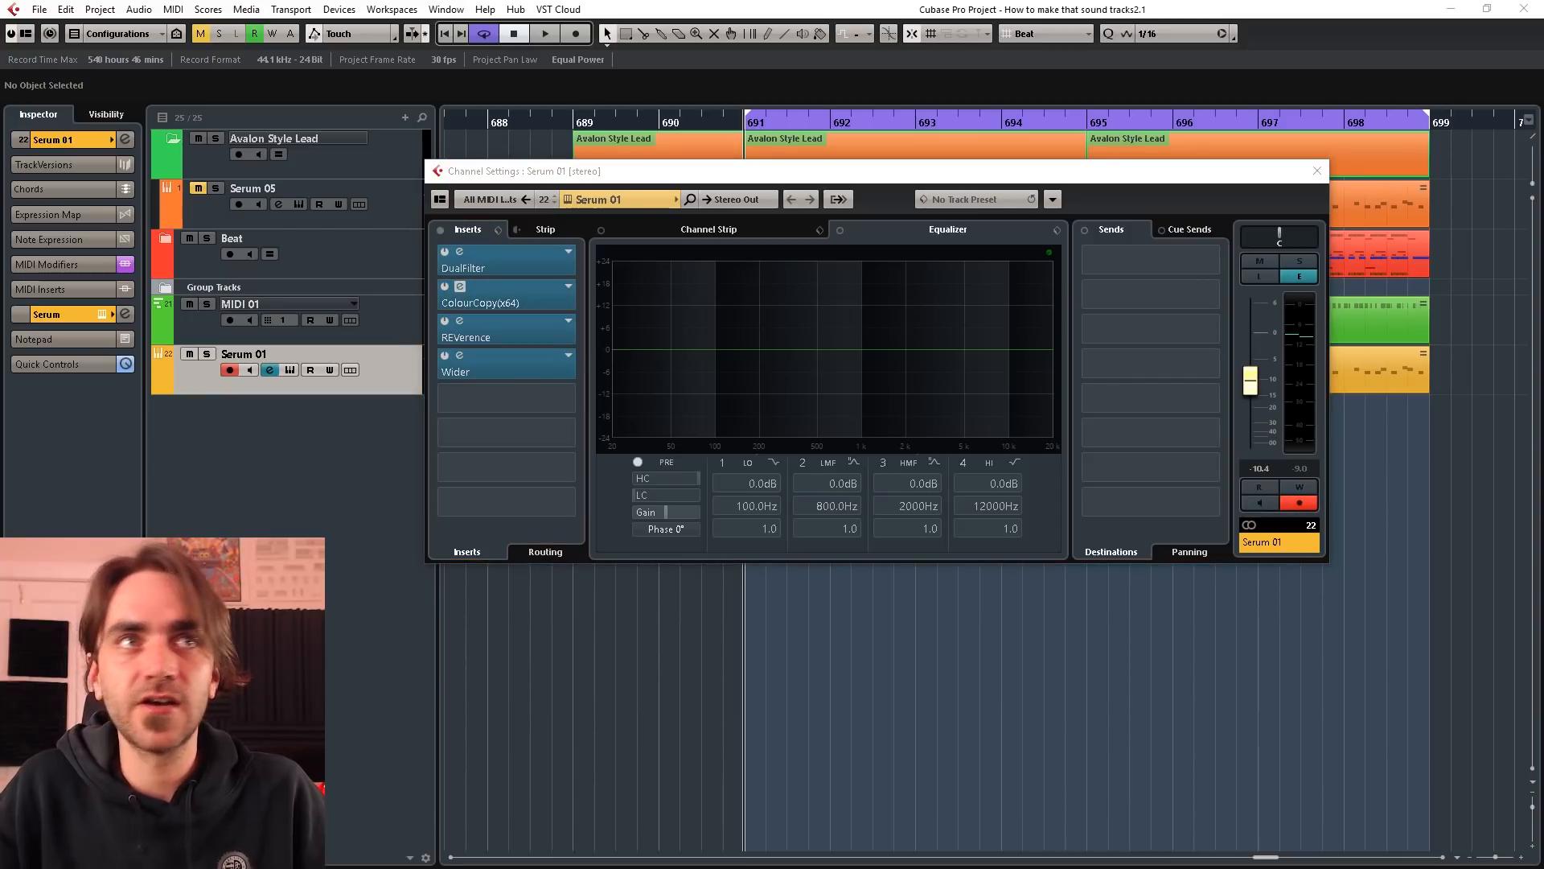
pyautogui.click(1160, 283)
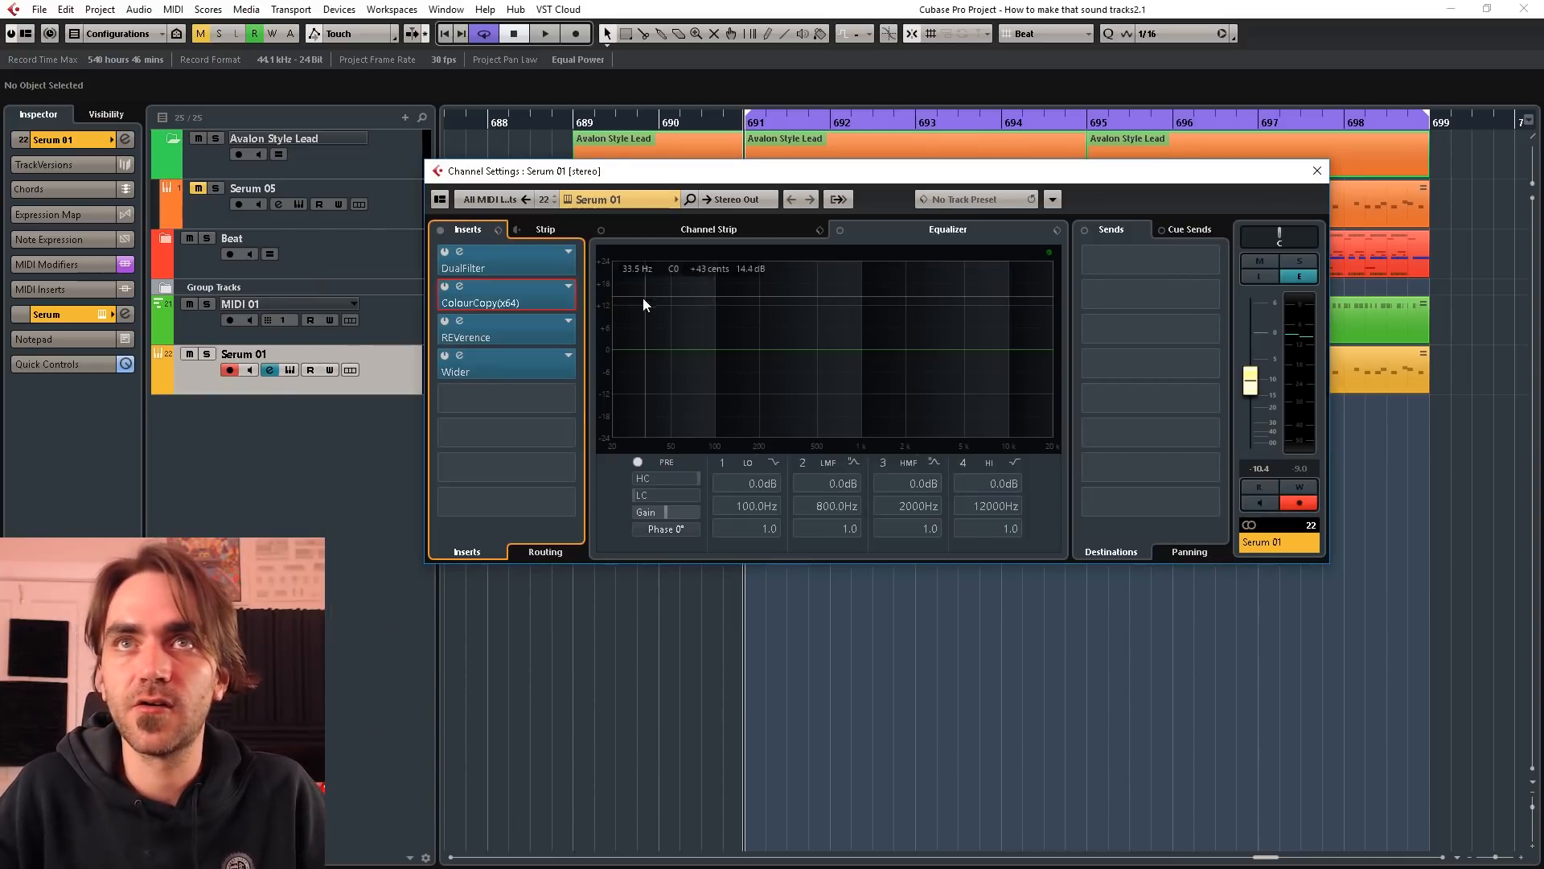
pyautogui.click(457, 320)
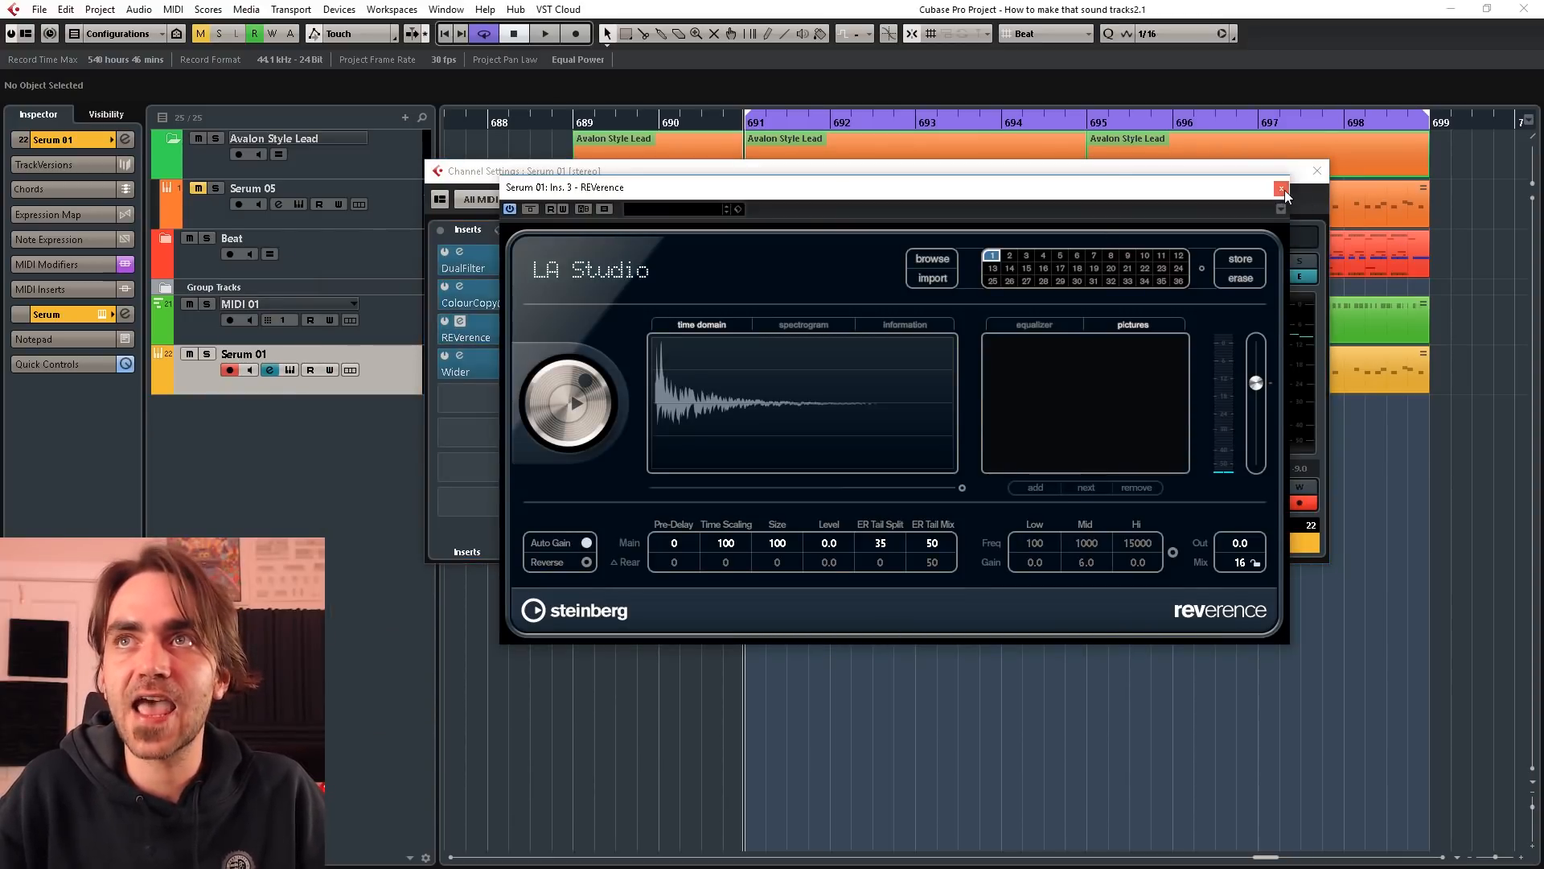
pyautogui.click(1282, 189)
pyautogui.click(459, 355)
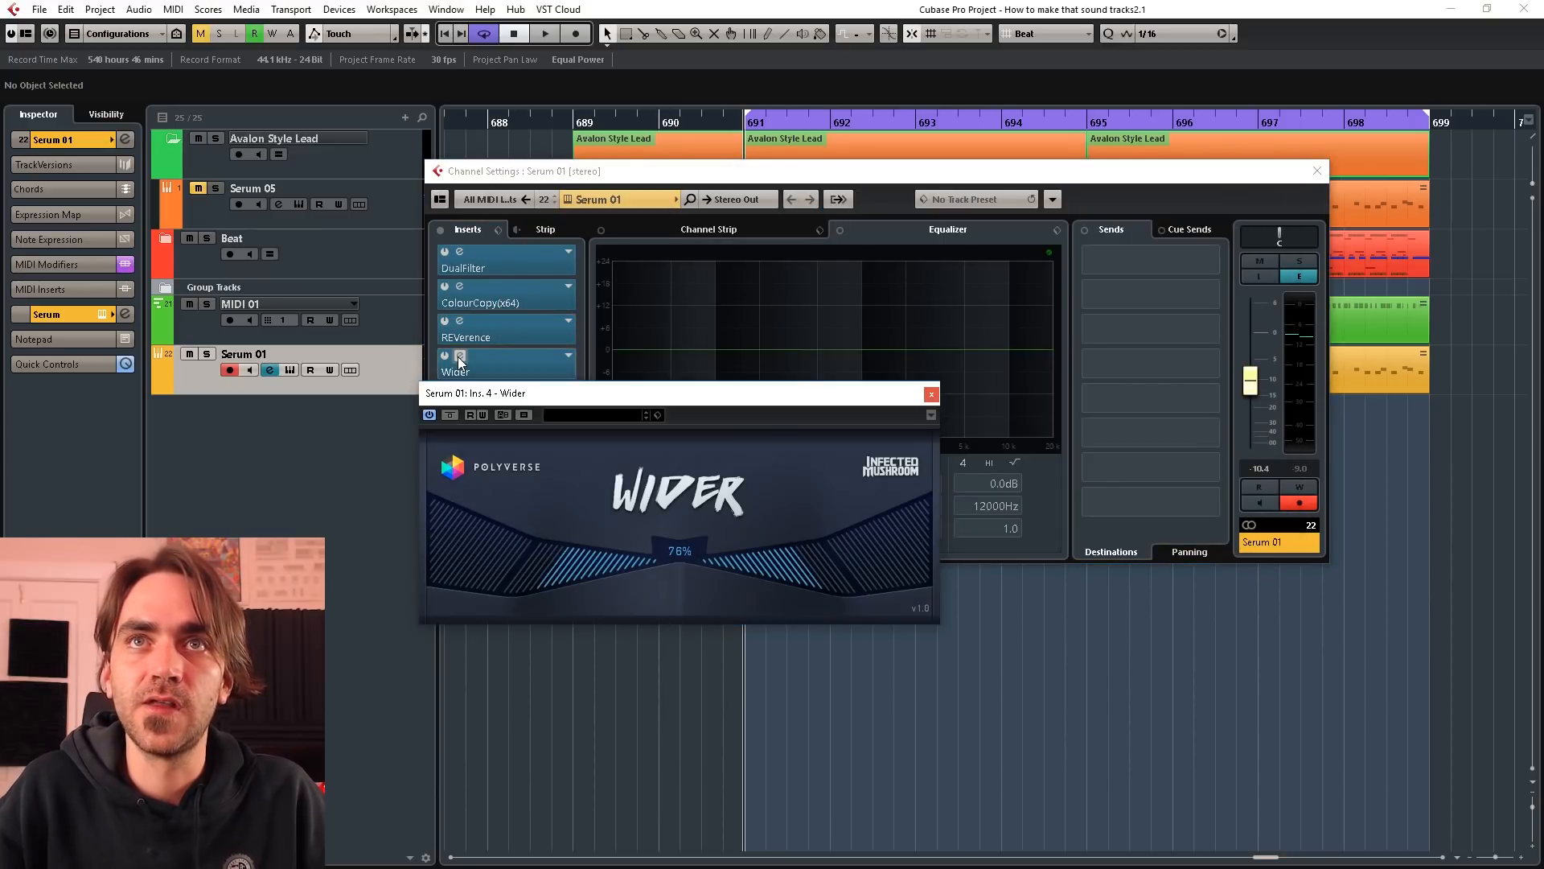
pyautogui.click(931, 393)
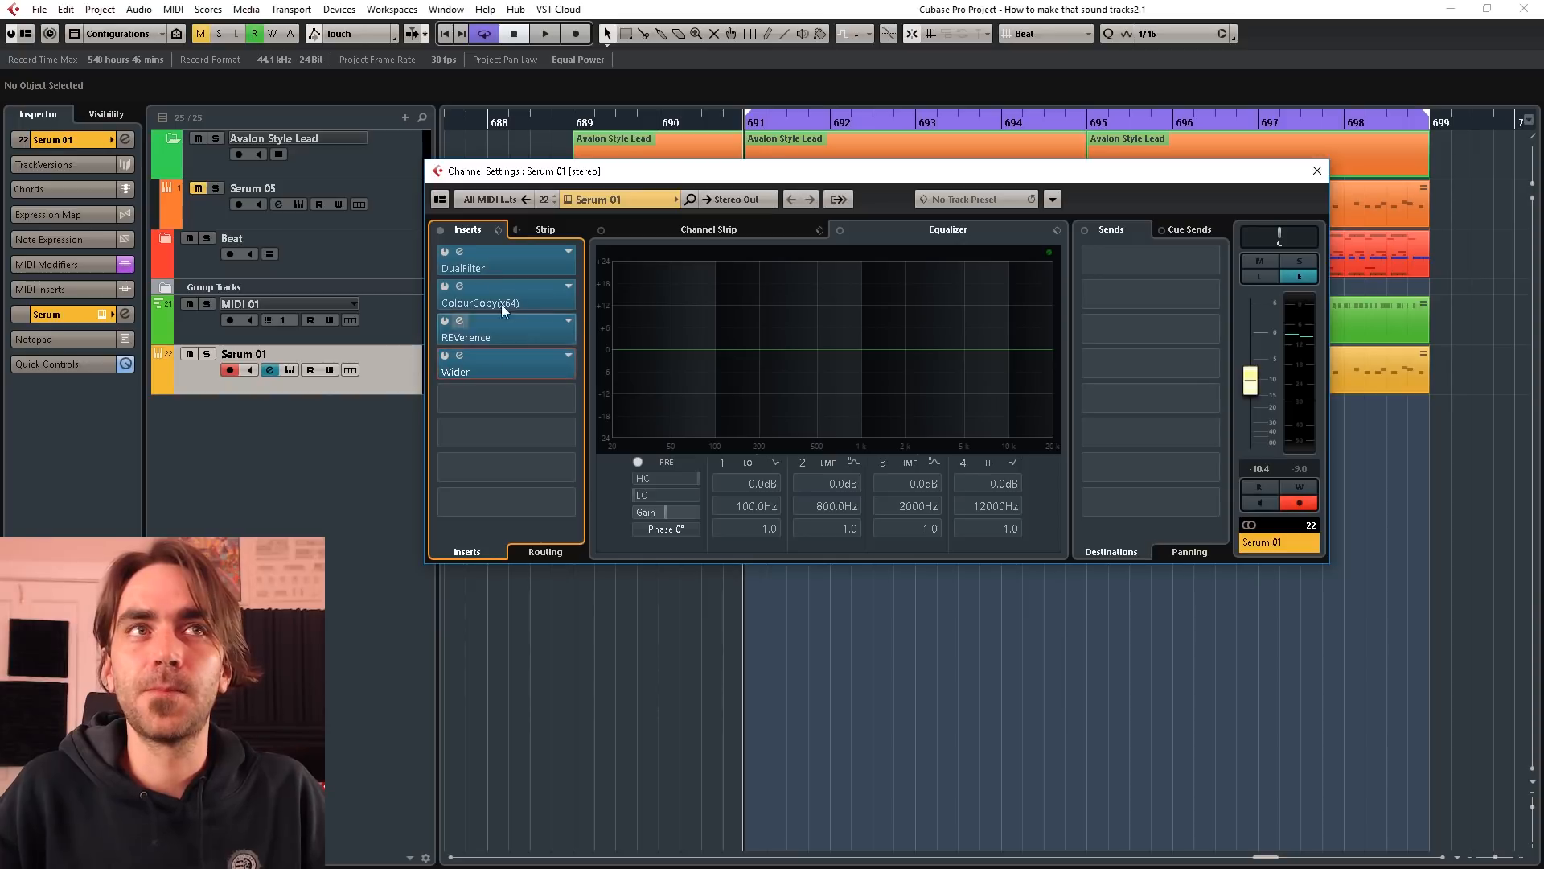
# Step: Enable automation writing for the Serum 01 channel's DualFilter insert and close the channel settings
pyautogui.click(460, 252)
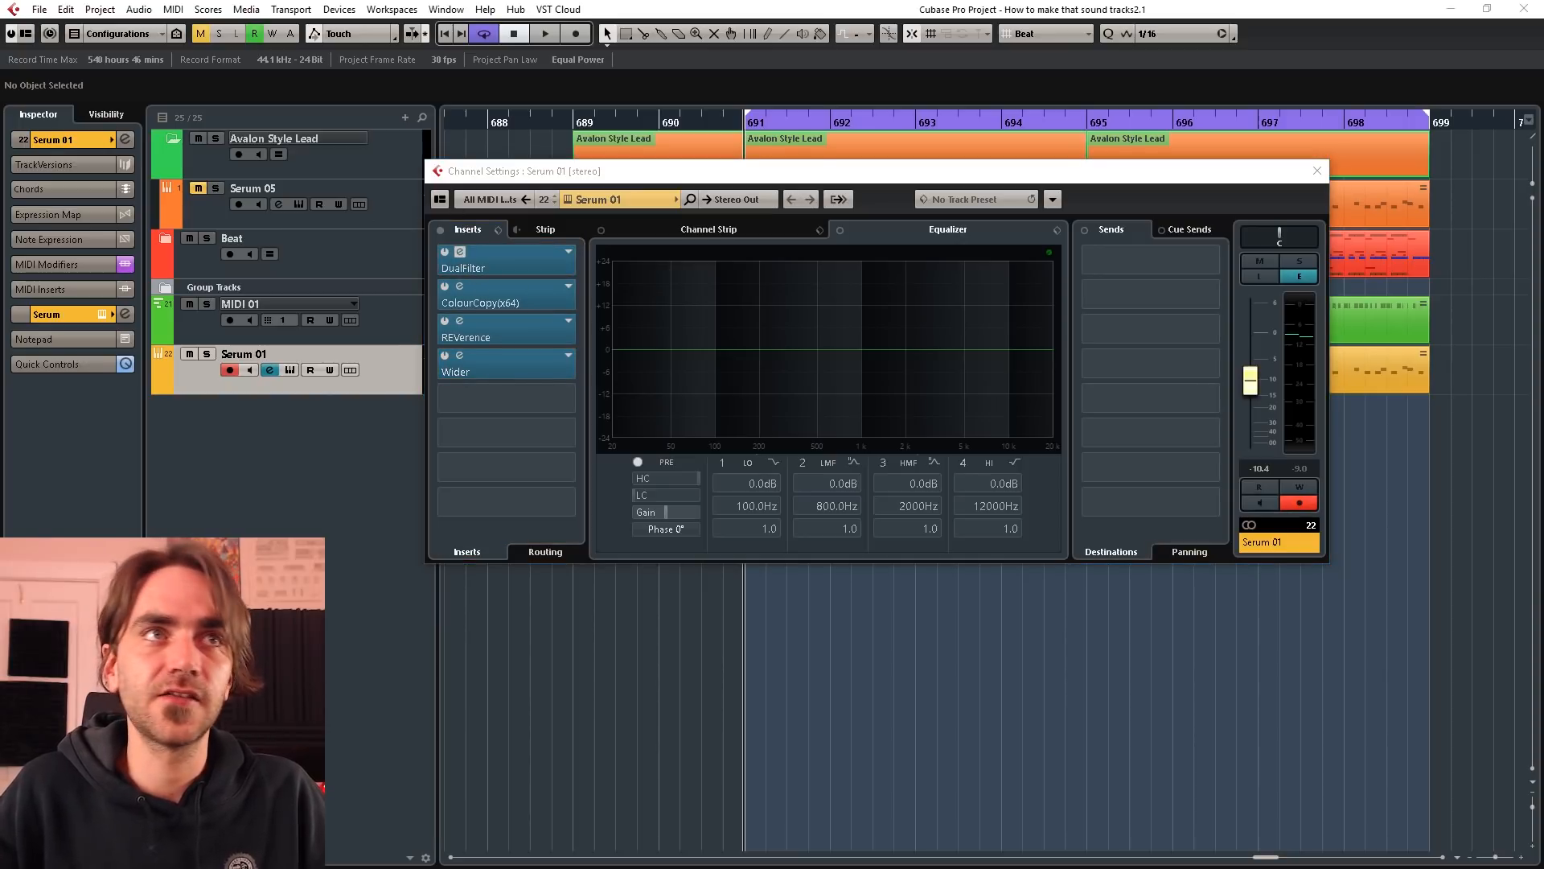
pyautogui.click(1146, 473)
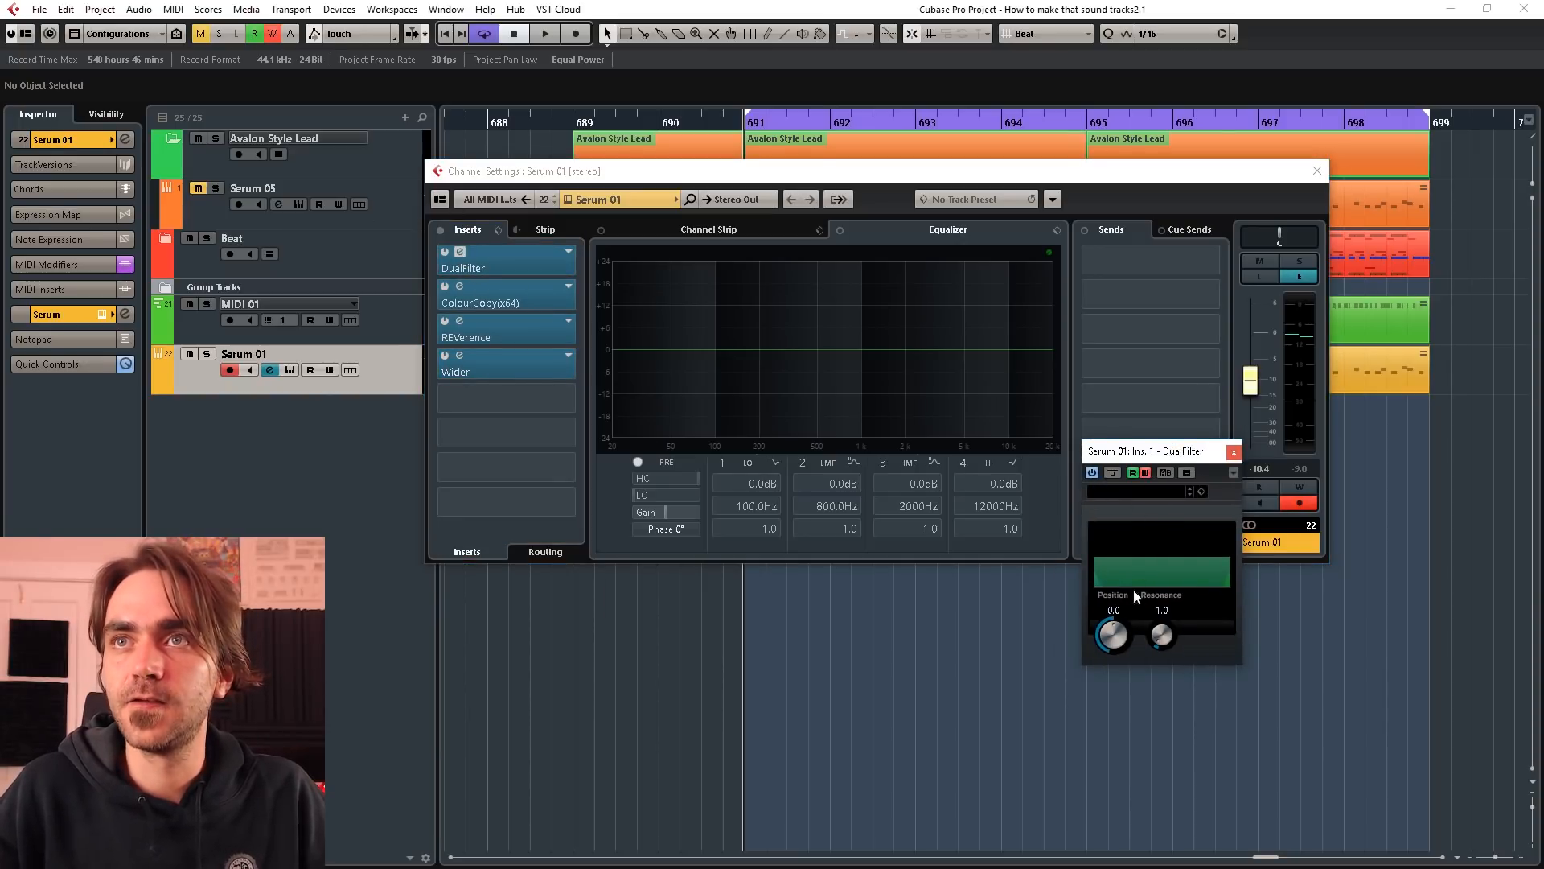
pyautogui.click(1317, 170)
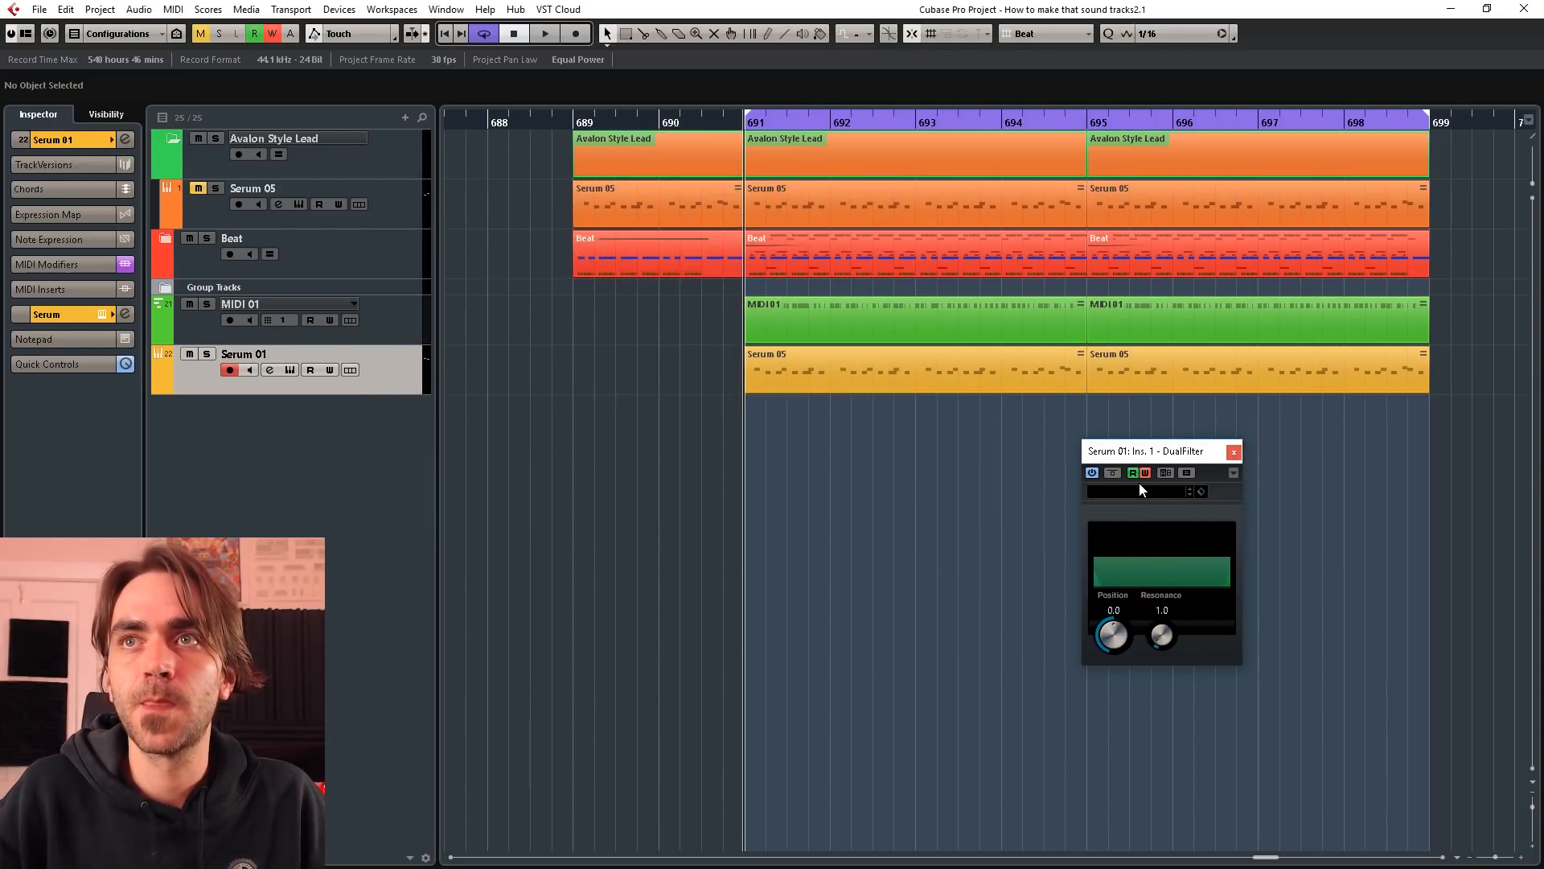
# Step: Copy a bass part to bar 689 on the Serum 01 track and shape the DualFilter position automation across the section
pyautogui.click(858, 369)
pyautogui.moveTo(858, 369); pyautogui.dragTo(794, 406)
pyautogui.hscroll(-5, 608, 400)
pyautogui.hscroll(3, 1041, 445)
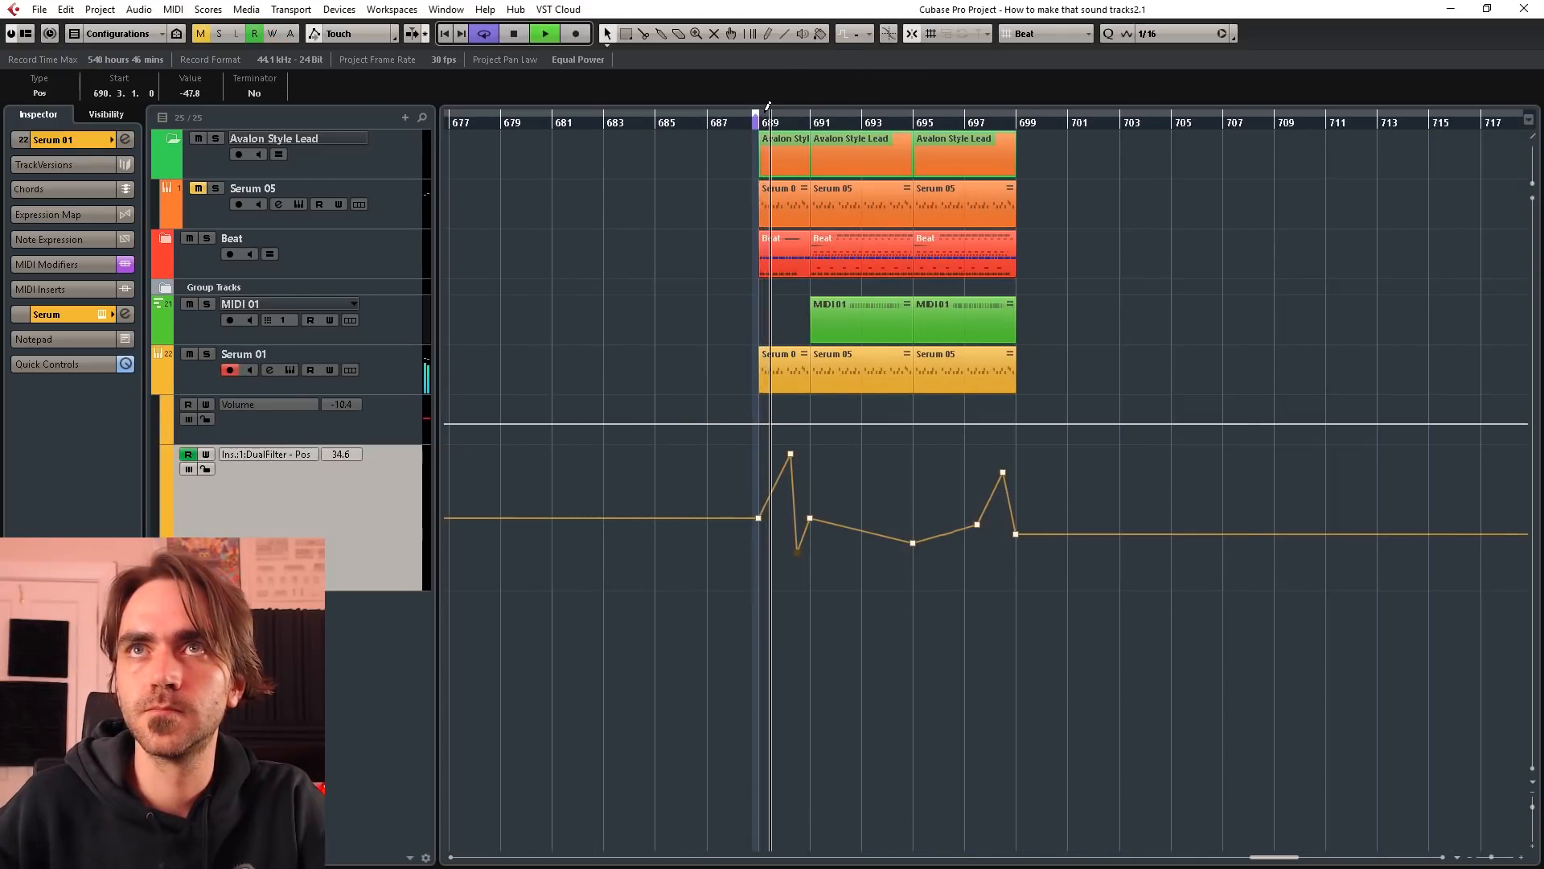
# Step: Set the loop range to bars 689–699 and lower the DualFilter position automation peak in bar 690 to 78.5
pyautogui.moveTo(759, 123); pyautogui.dragTo(1027, 116)
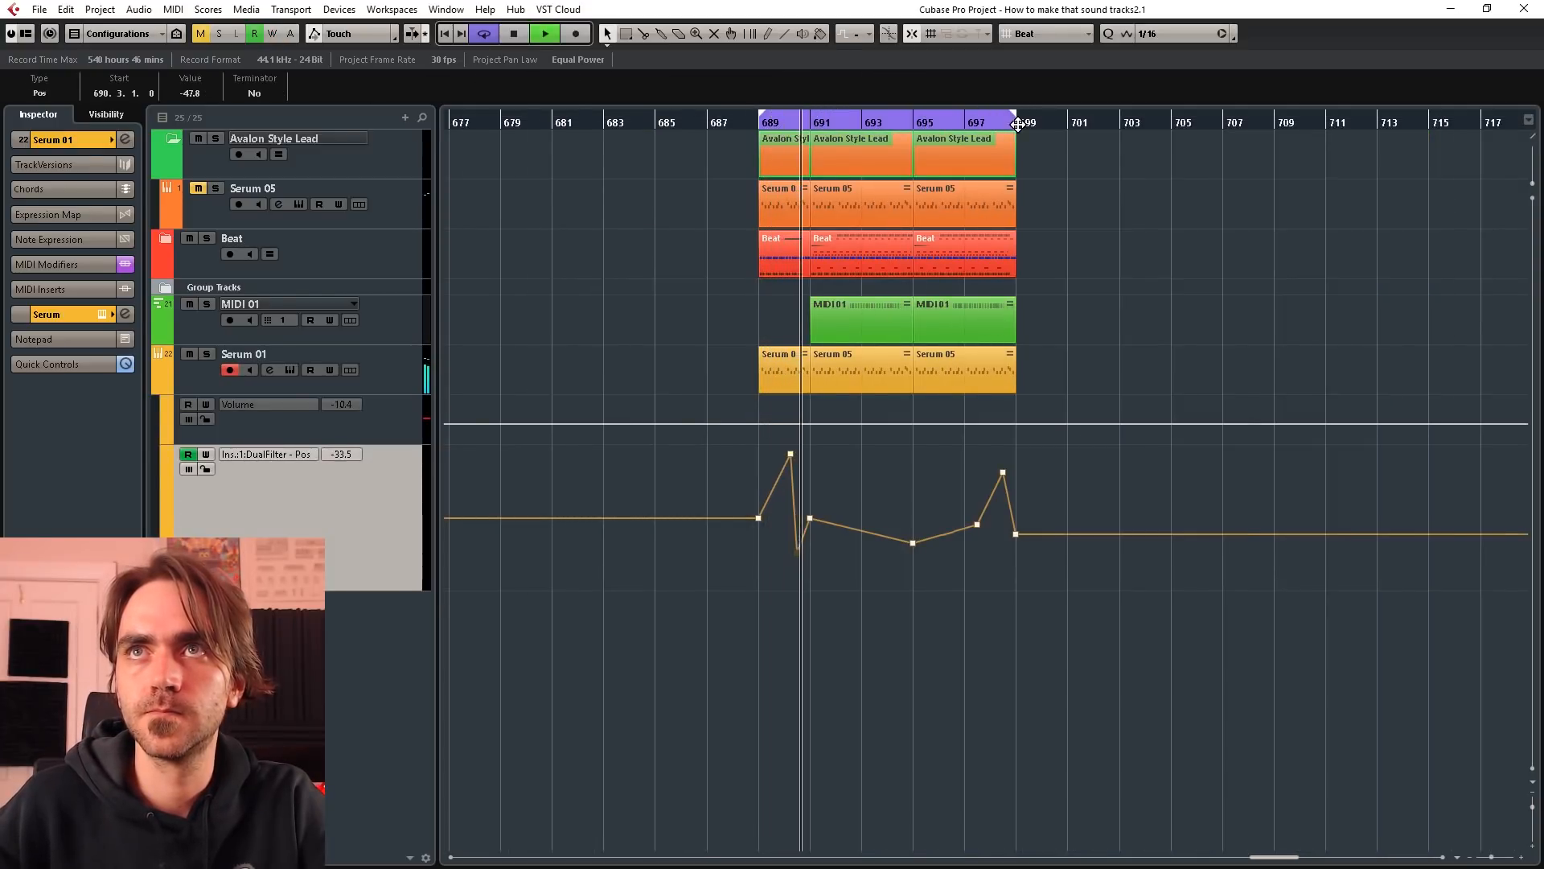
pyautogui.scroll(2, 718, 157)
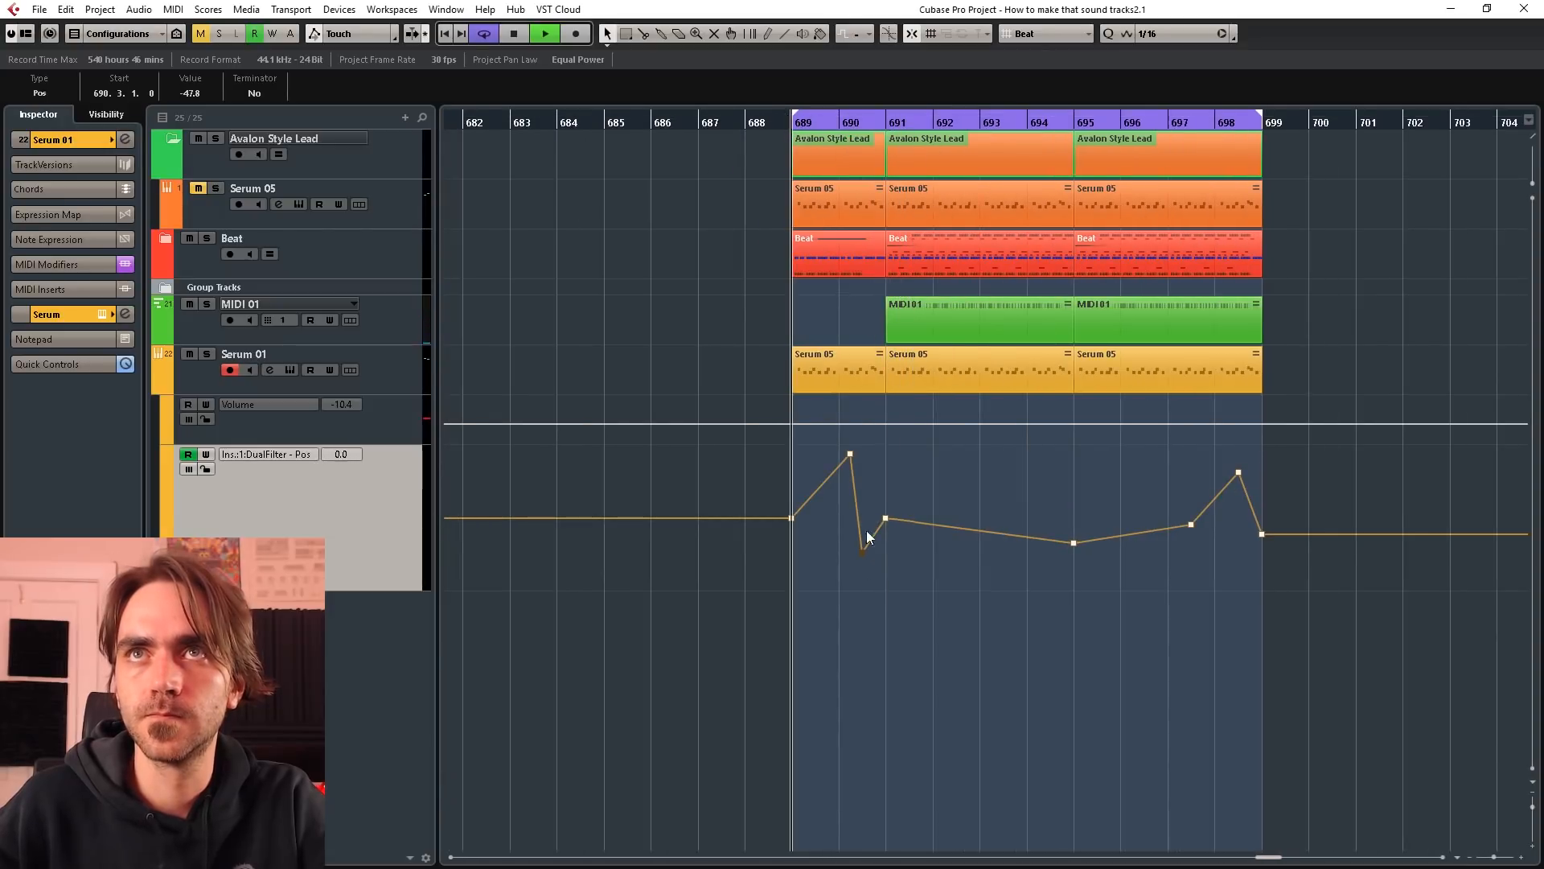
pyautogui.scroll(2, 852, 451)
pyautogui.moveTo(831, 449); pyautogui.dragTo(835, 462)
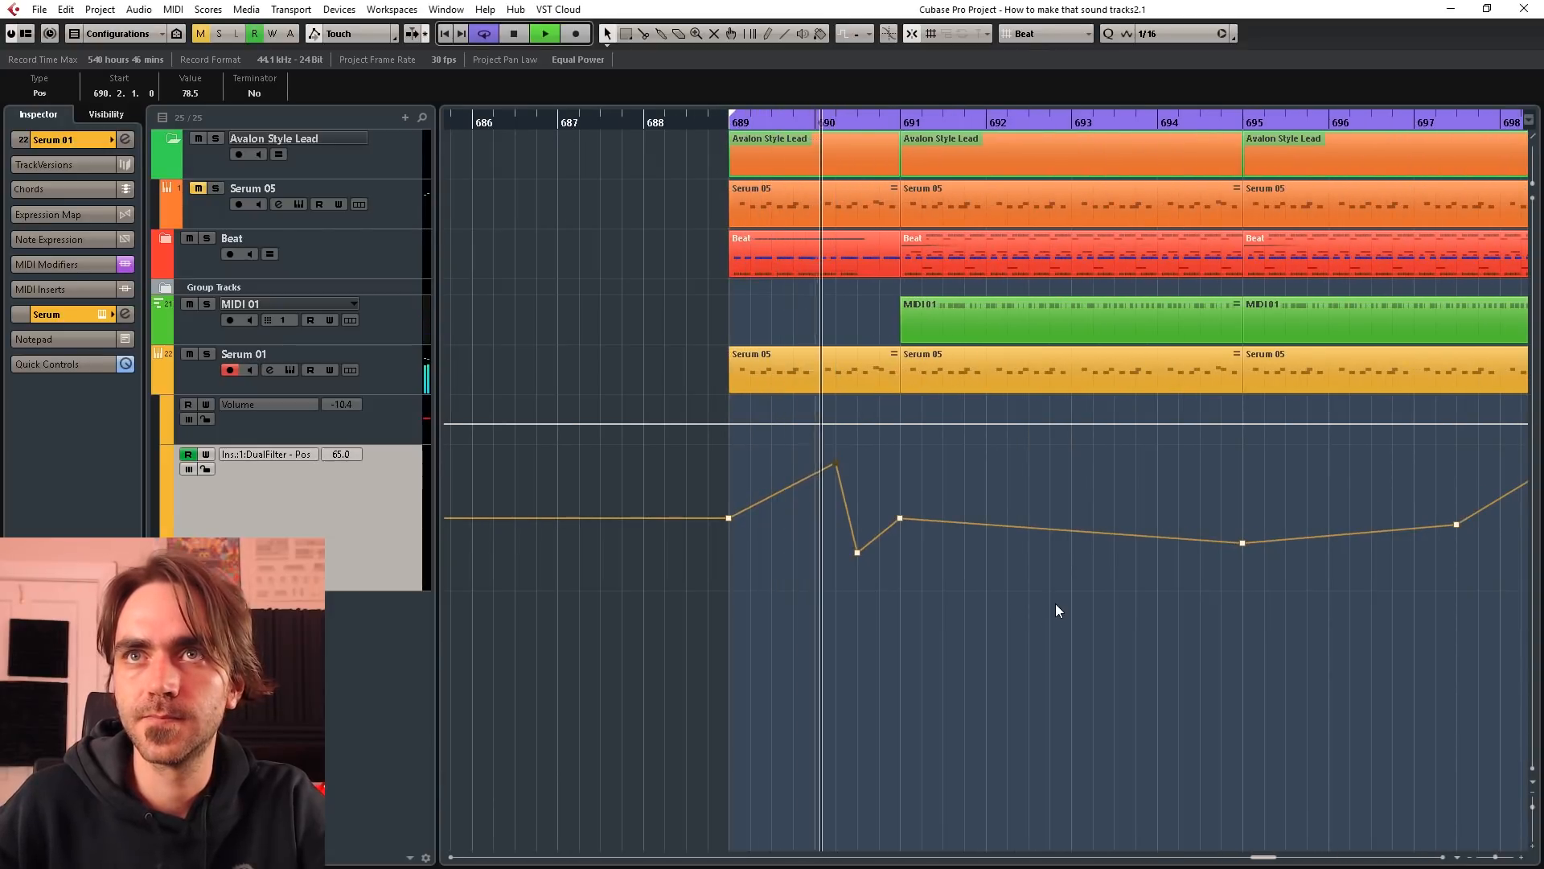
pyautogui.scroll(-2, 1056, 611)
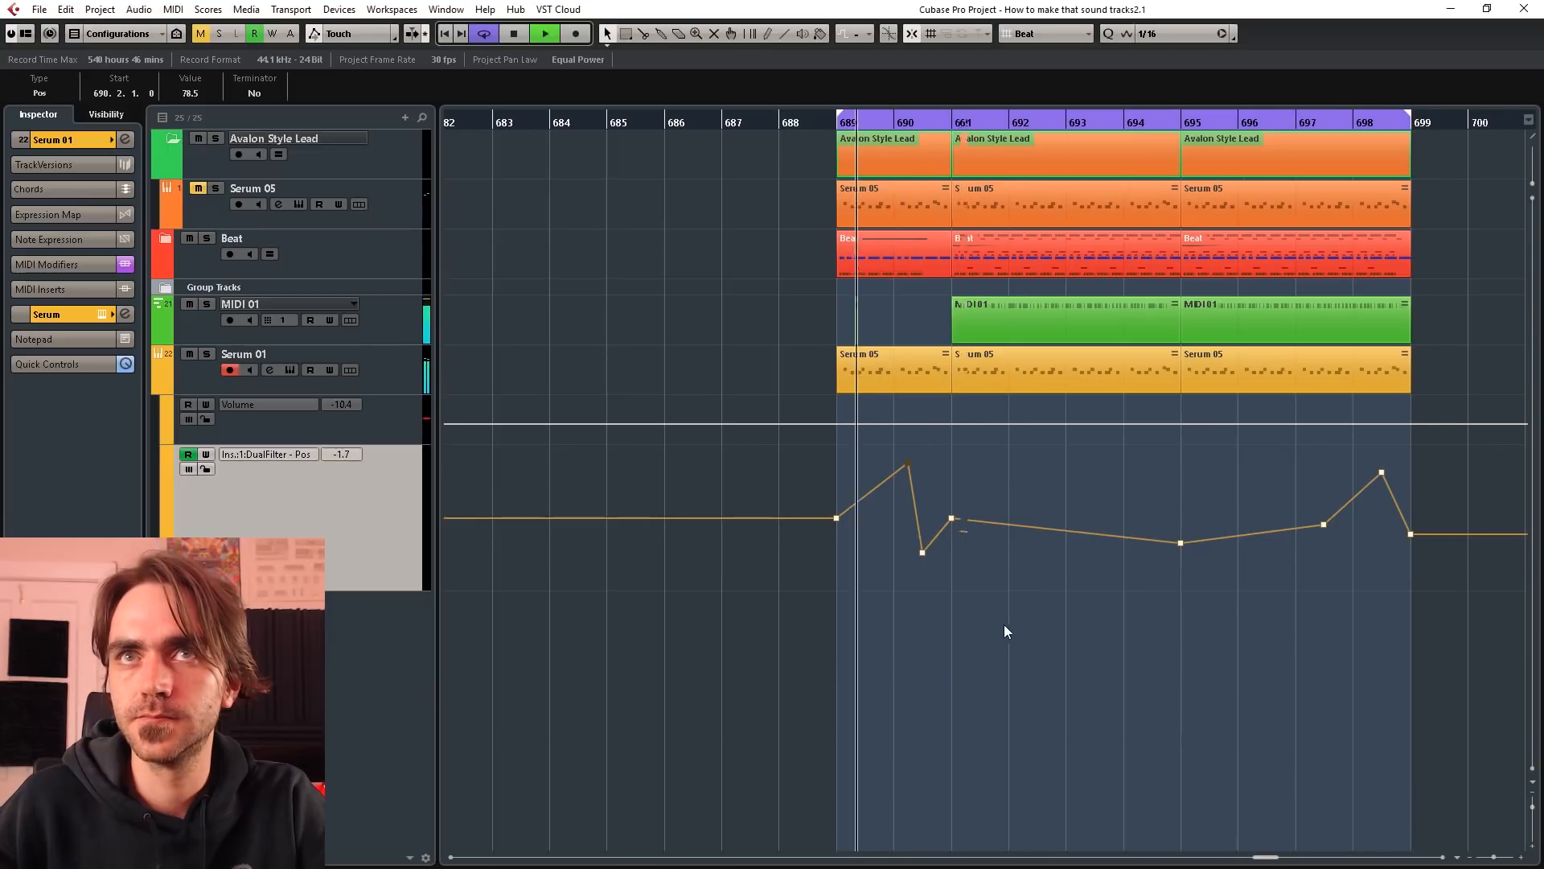
# Step: Switch the low EQ band on the Serum 01 channel to a low-cut filter and set its frequency to 320.7 Hz
pyautogui.click(378, 362)
pyautogui.click(79, 140)
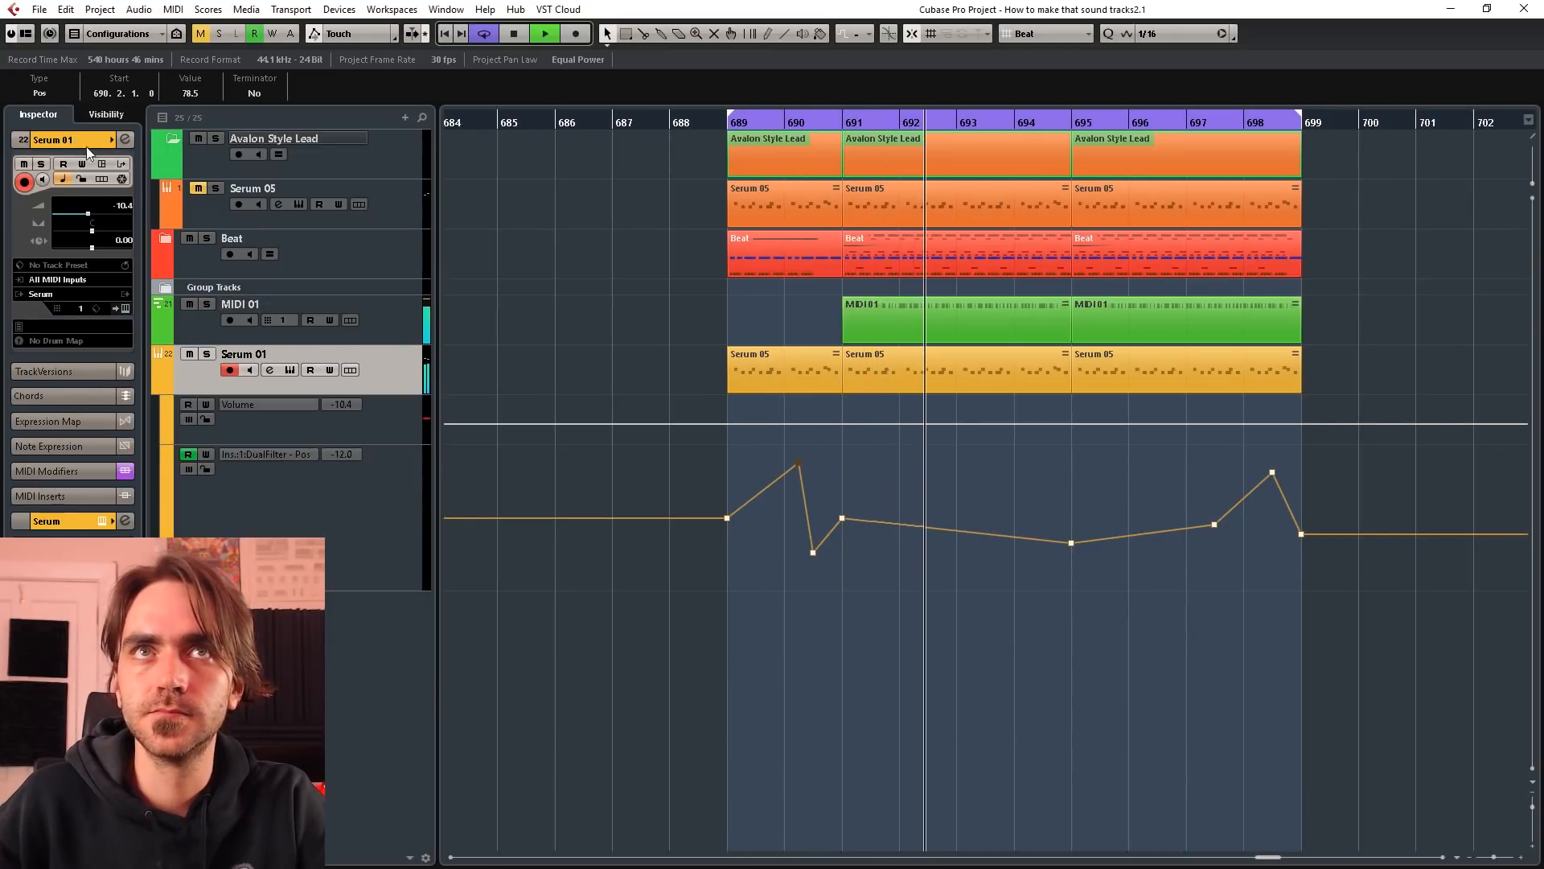
pyautogui.click(125, 140)
pyautogui.click(774, 462)
pyautogui.click(752, 508)
pyautogui.scroll(5, 751, 503)
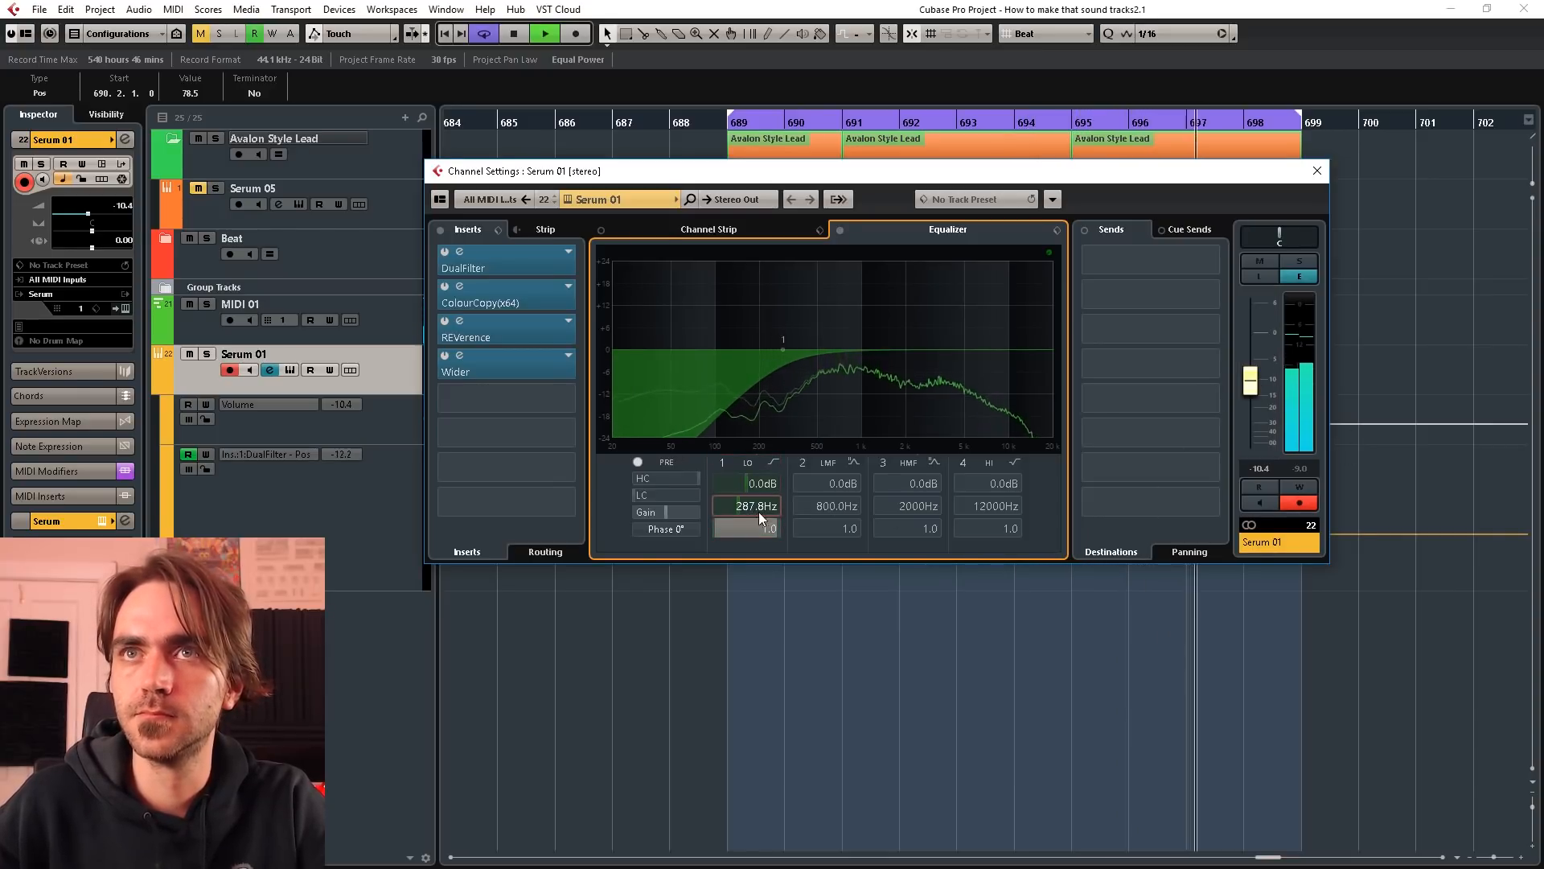
pyautogui.scroll(2, 750, 507)
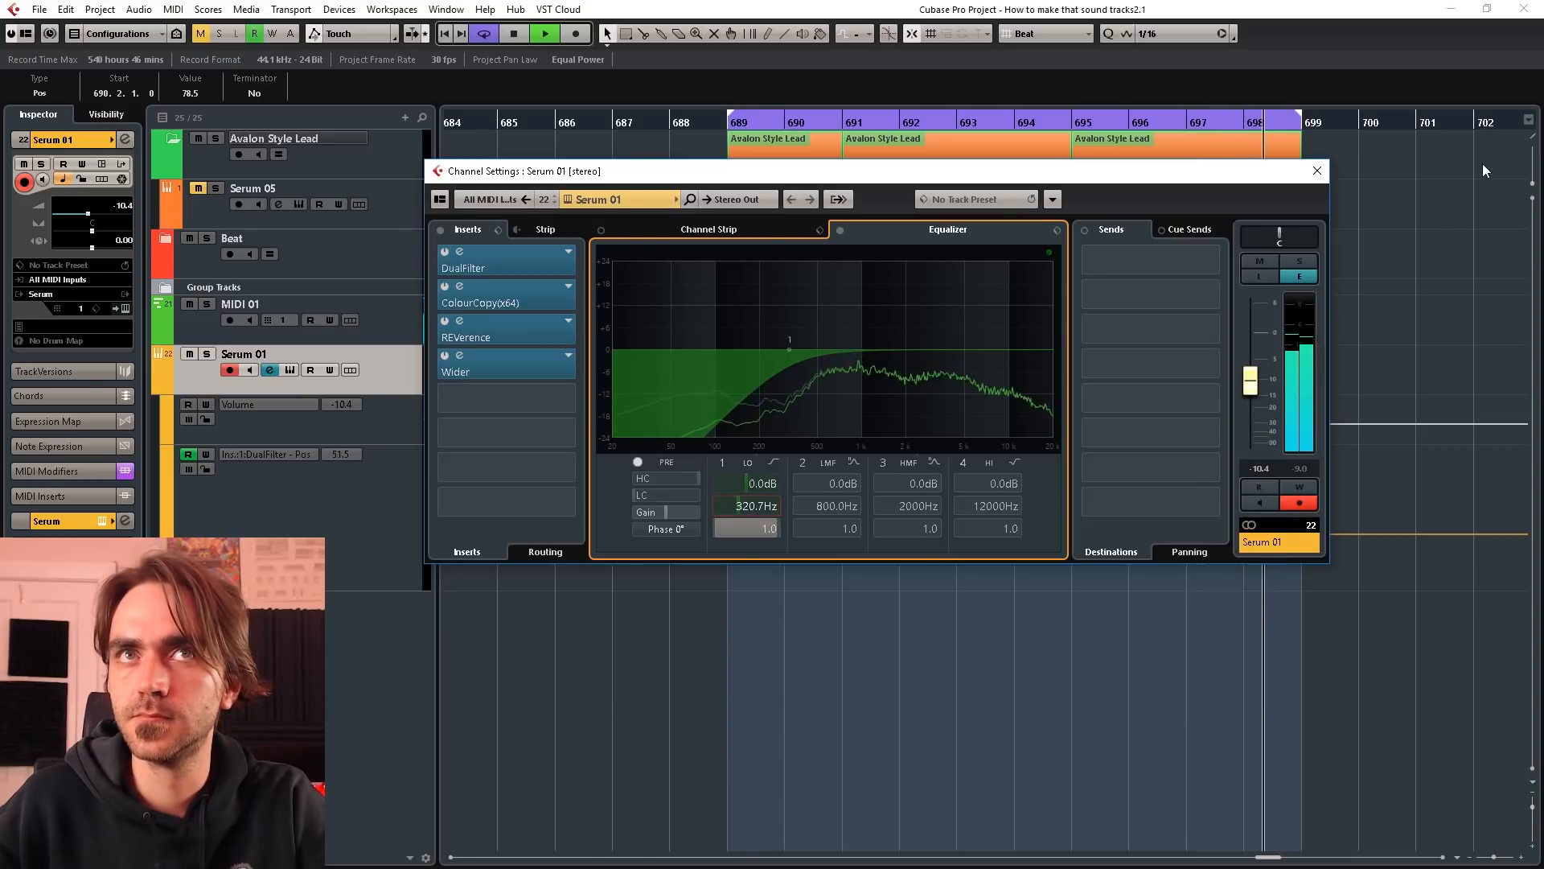